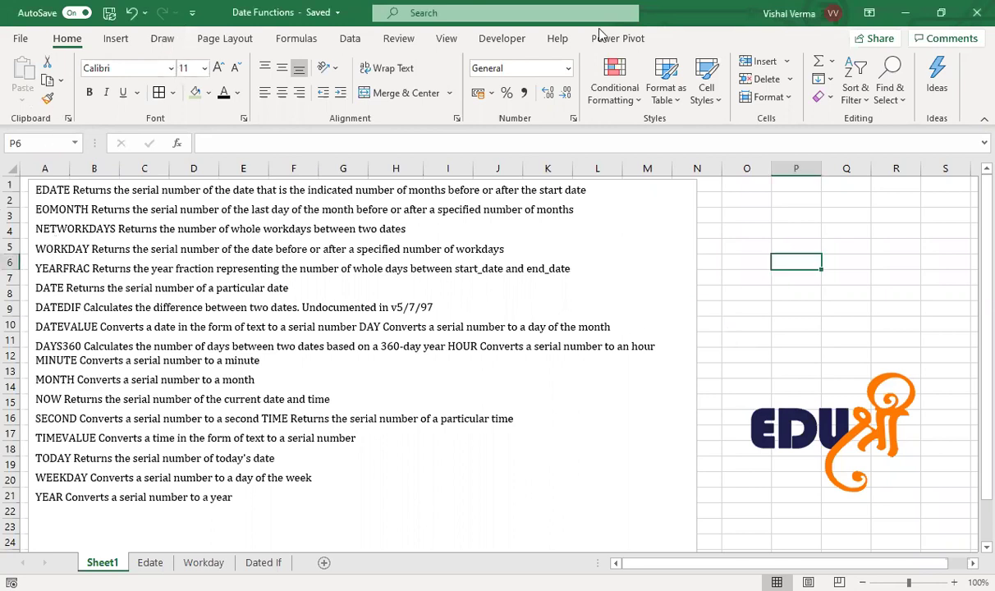
Step: Highlight in green the function names that begin the lines of the text box, from EDATE to YEAR, skipping SECOND
scroll(601, 34, down, 2)
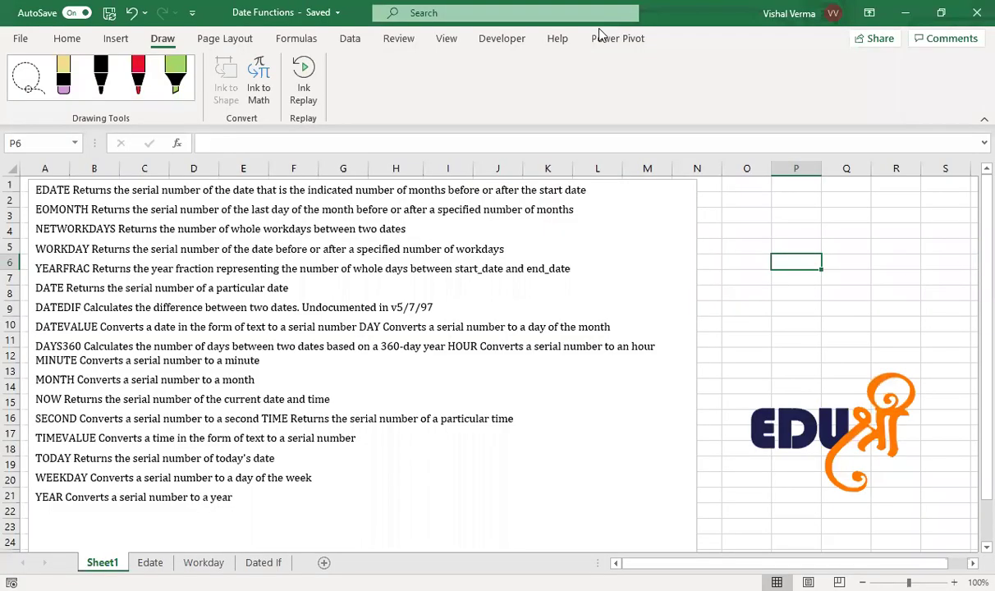
click(175, 74)
mouse_move(37, 191)
mouse_down()
mouse_move(71, 191)
mouse_move(80, 197)
mouse_move(48, 210)
mouse_move(115, 225)
mouse_up()
drag(34, 247, 88, 249)
drag(34, 267, 90, 268)
mouse_move(35, 288)
mouse_down()
mouse_move(66, 288)
mouse_move(79, 309)
mouse_up()
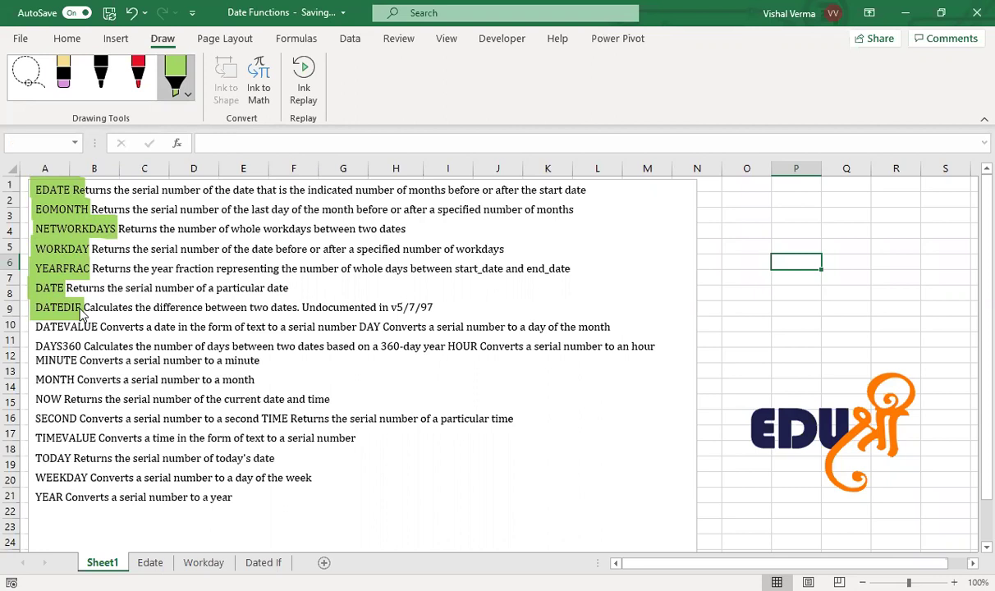
drag(32, 326, 98, 330)
mouse_move(33, 345)
mouse_down()
mouse_move(78, 345)
mouse_move(58, 380)
mouse_move(76, 380)
mouse_move(66, 400)
mouse_up()
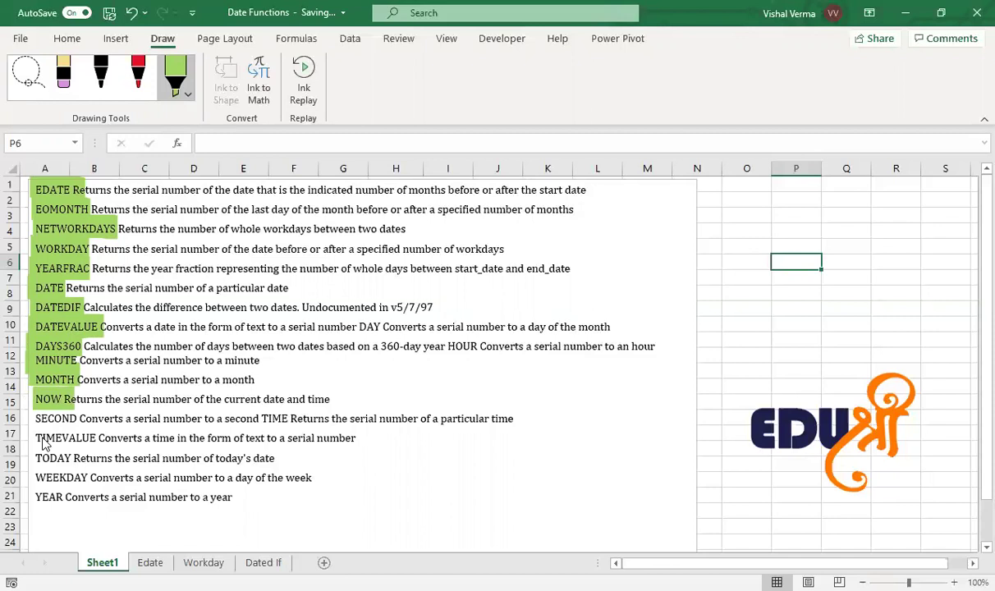
drag(36, 439, 100, 439)
mouse_move(36, 458)
mouse_down()
mouse_move(73, 458)
mouse_move(91, 478)
mouse_up()
drag(36, 498, 67, 498)
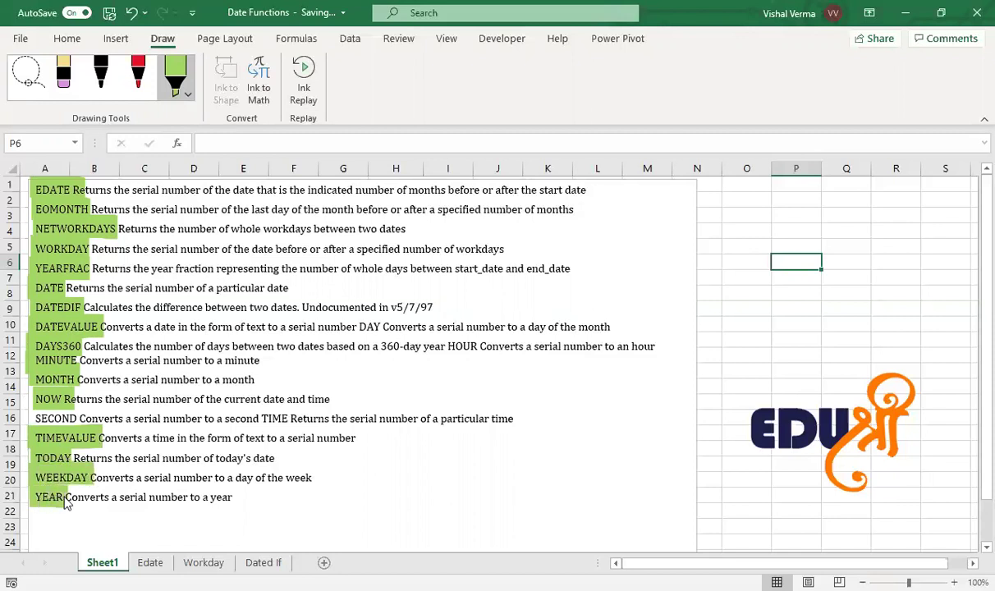
Step: Change the highlighter to turquoise and mark EDATE, NETWORKDAYS, WORKDAY, YEARFRAC, DATEVALUE, DAYS360, NOW, TODAY and YEAR over the green
click(187, 98)
click(228, 227)
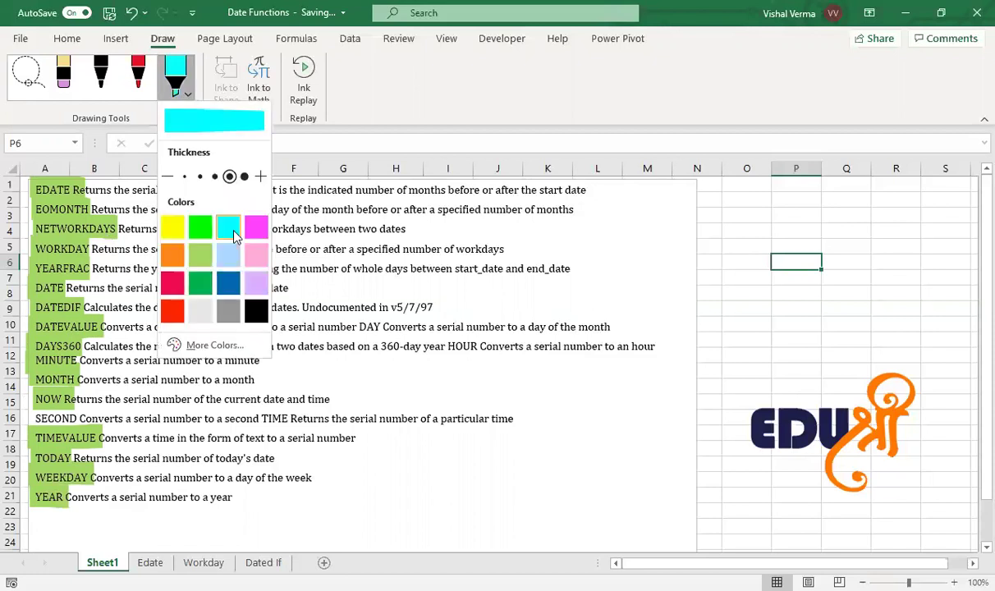
click(338, 358)
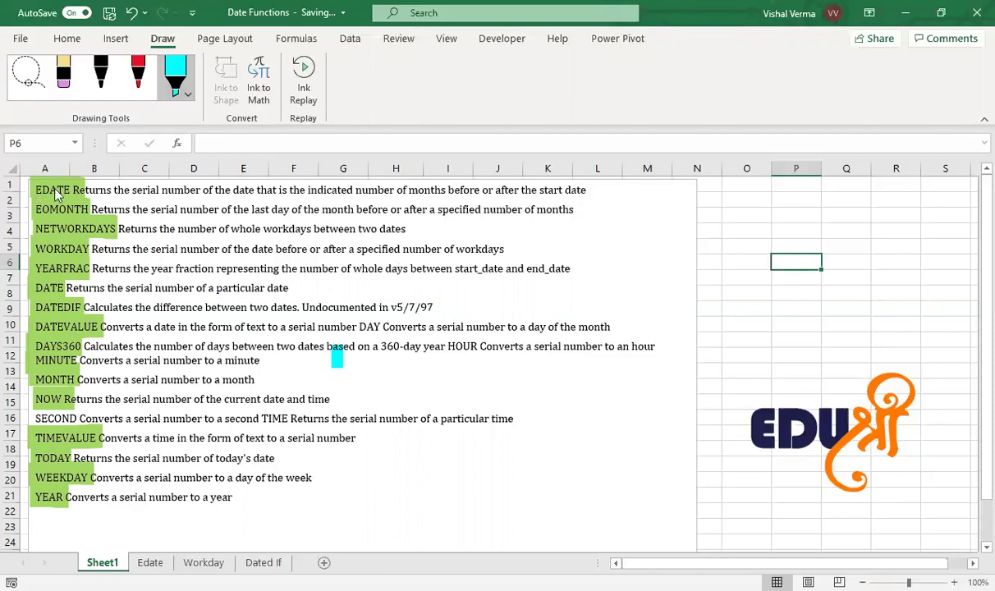
drag(31, 190, 70, 190)
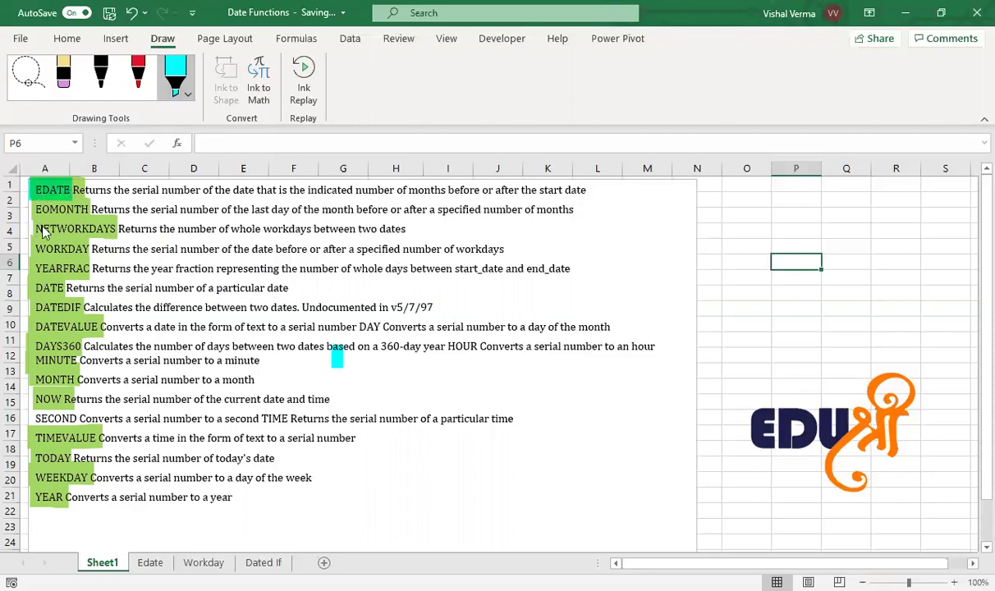
drag(39, 229, 115, 229)
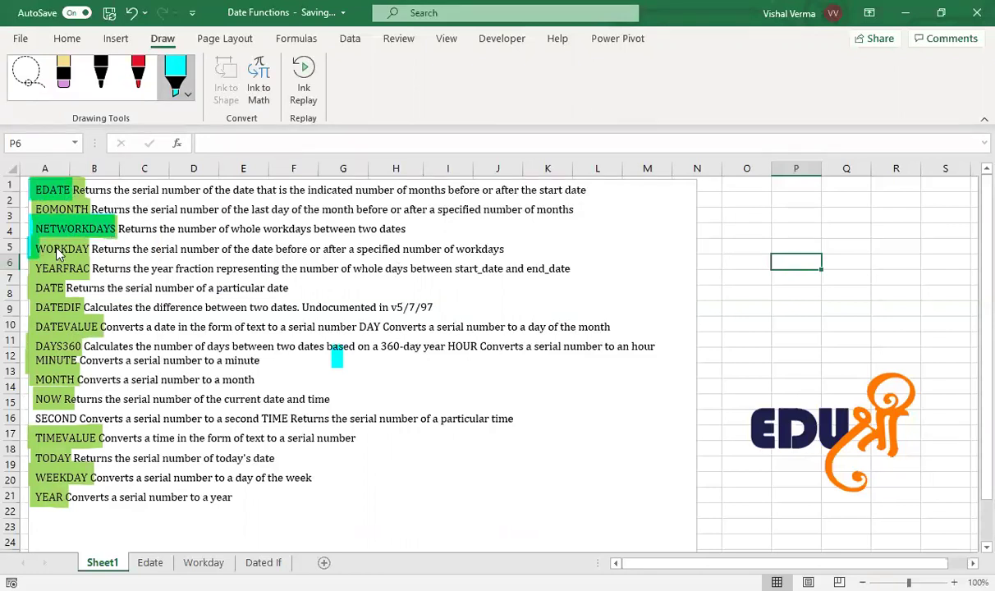
drag(33, 249, 89, 249)
drag(33, 268, 88, 270)
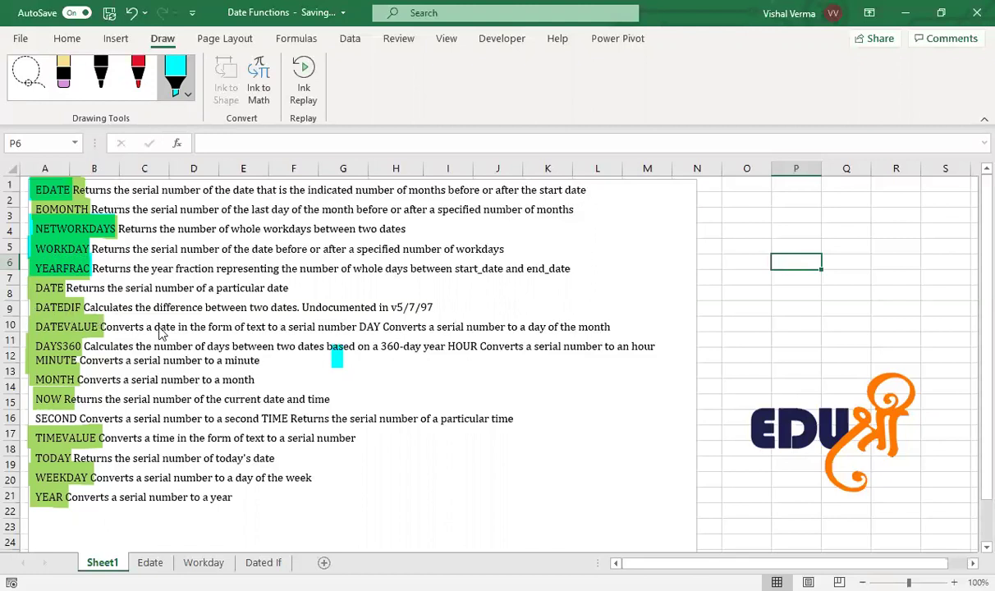
drag(35, 326, 99, 331)
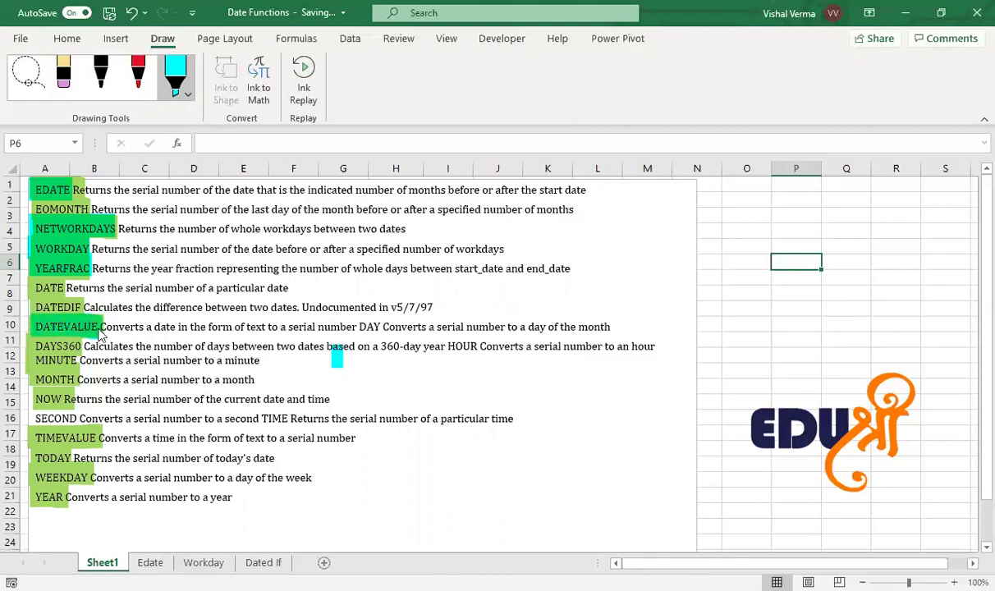
drag(35, 346, 78, 351)
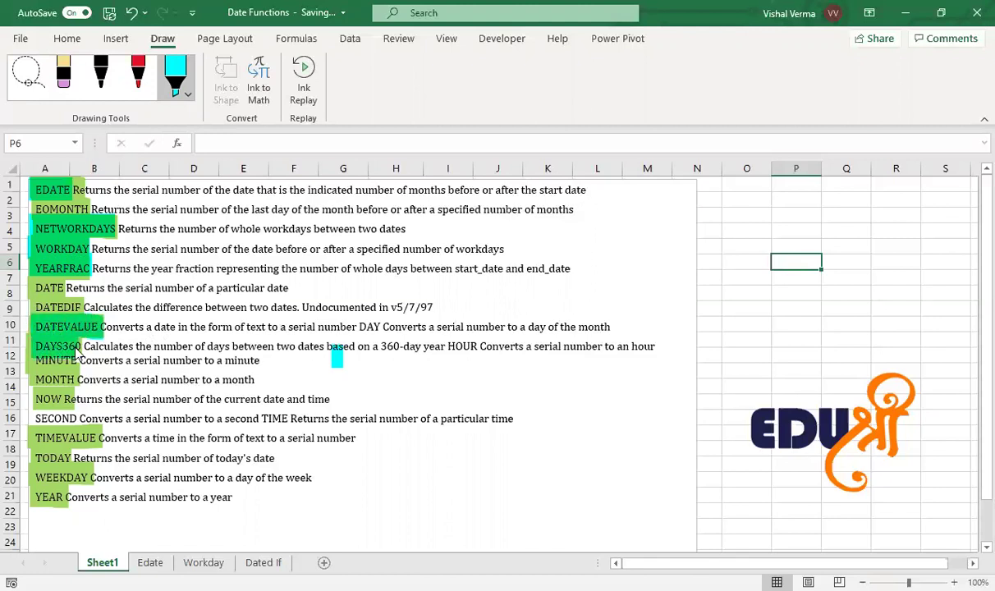
drag(27, 401, 64, 400)
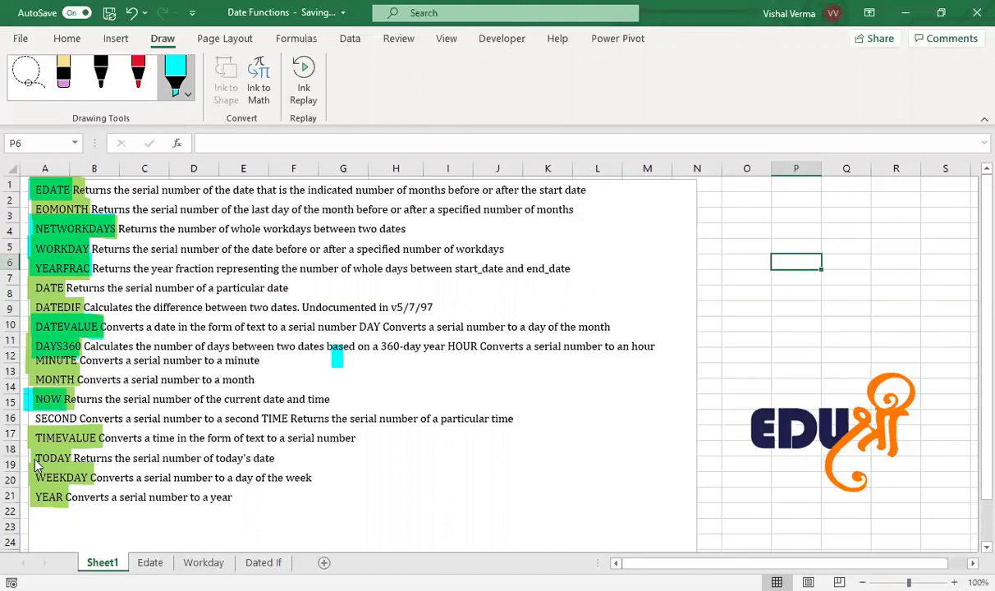
drag(68, 463, 76, 461)
drag(51, 503, 66, 503)
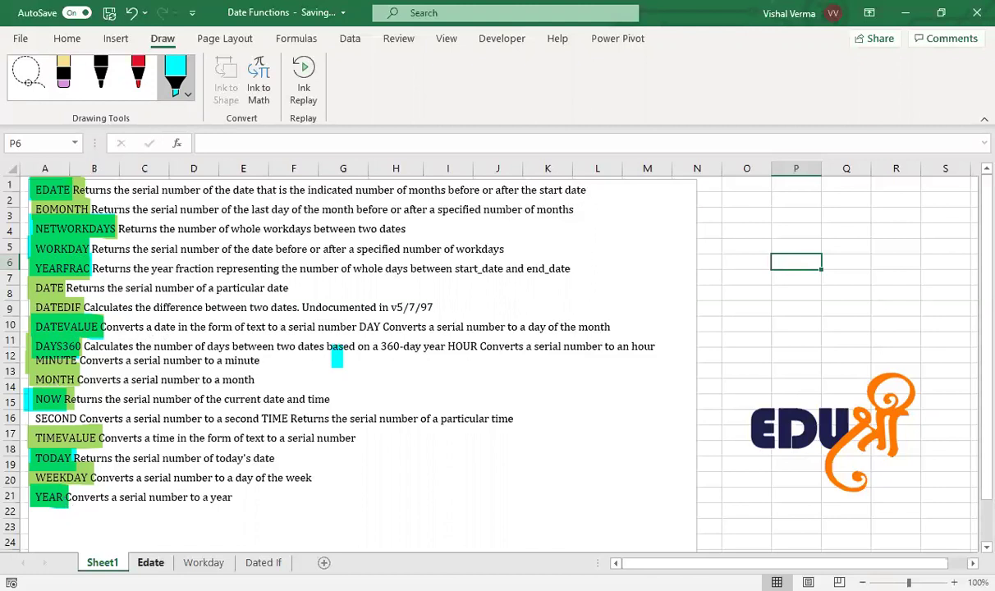
Step: On the Edate sheet, enter the formula =EDATE(C4,D4) in cell G4
click(151, 562)
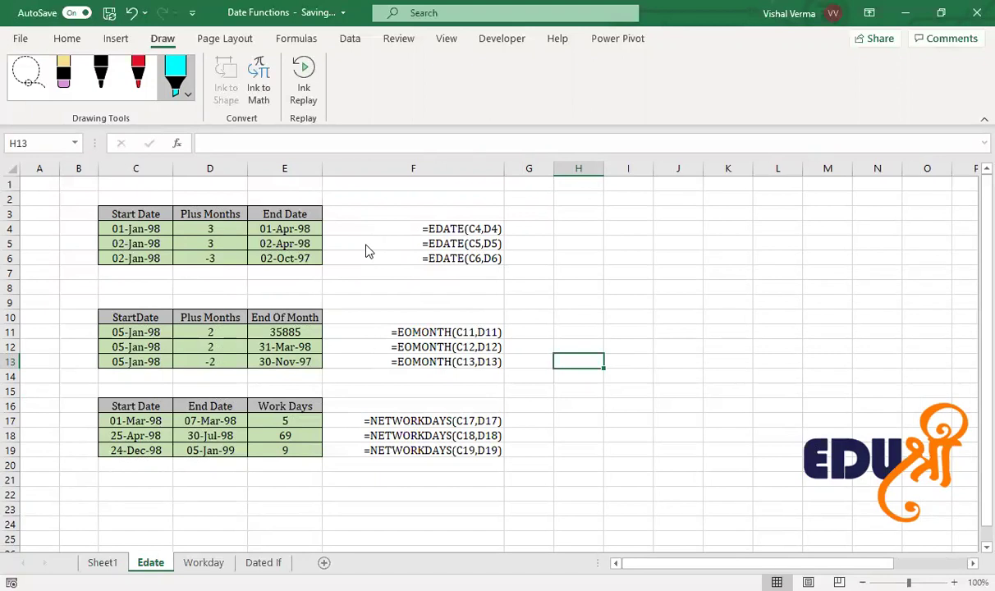
key(alt+Tab)
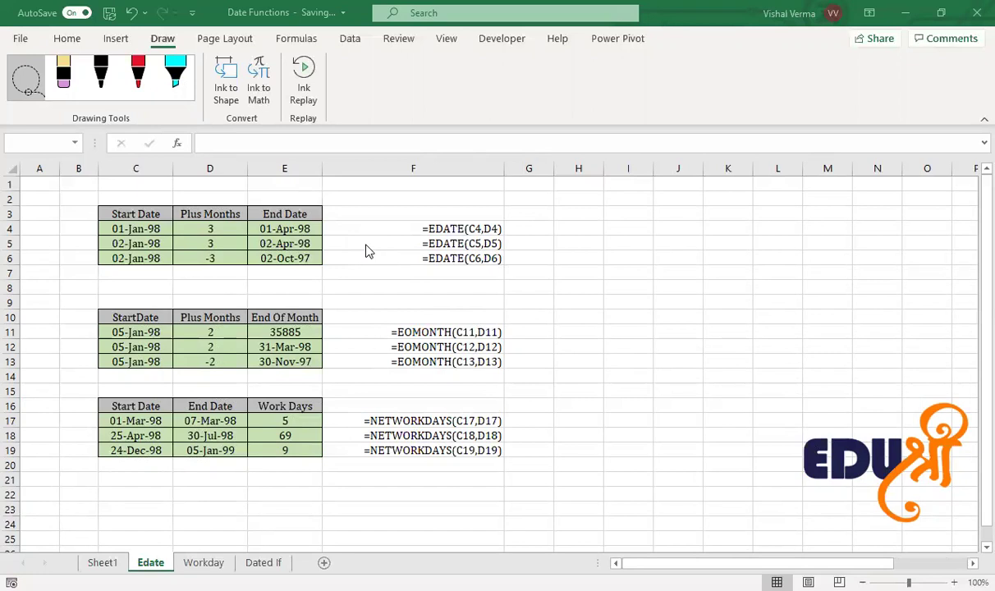
key(Escape)
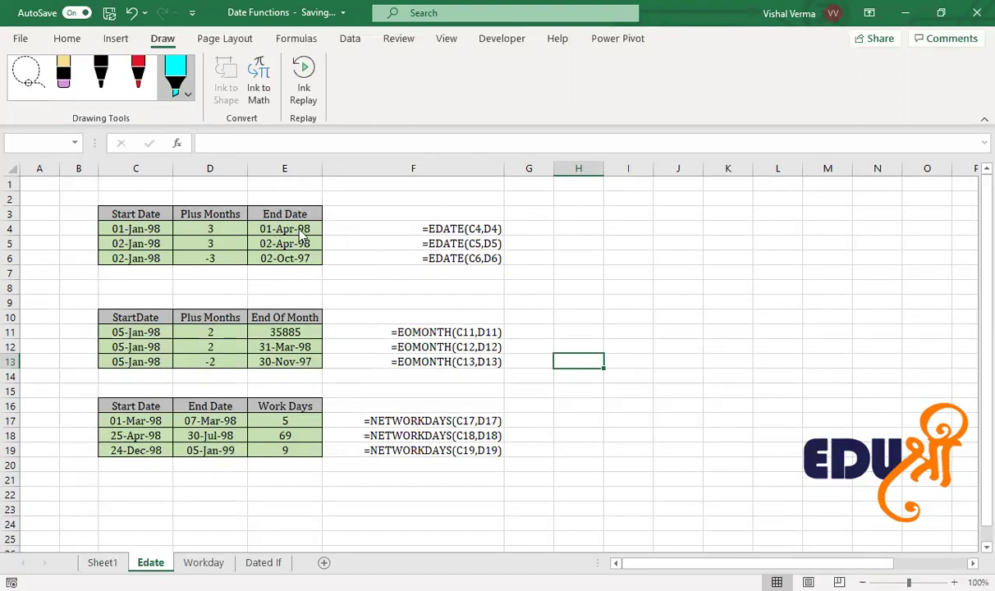
click(527, 226)
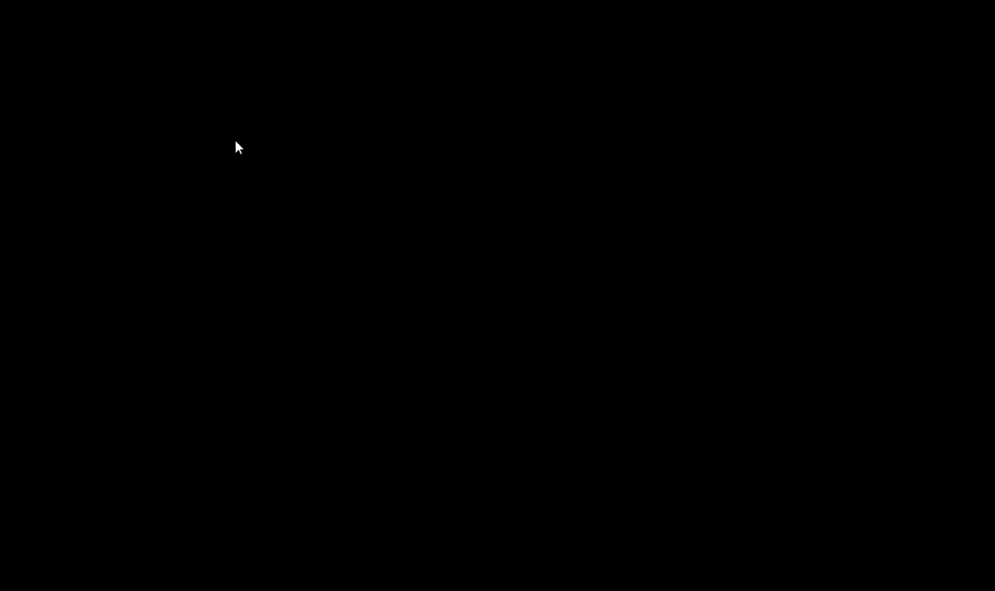
key(ctrl+z)
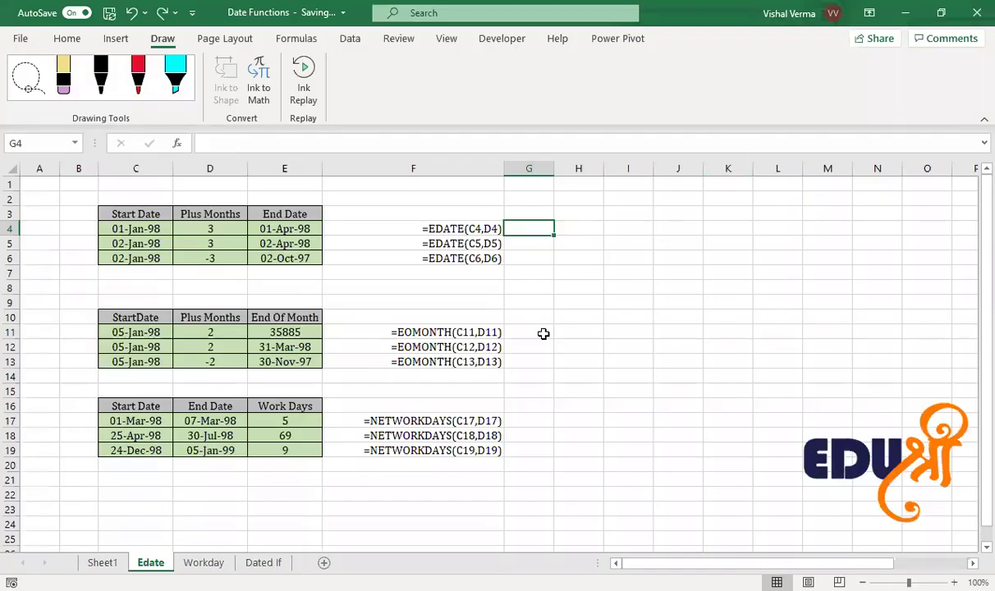
text(=)
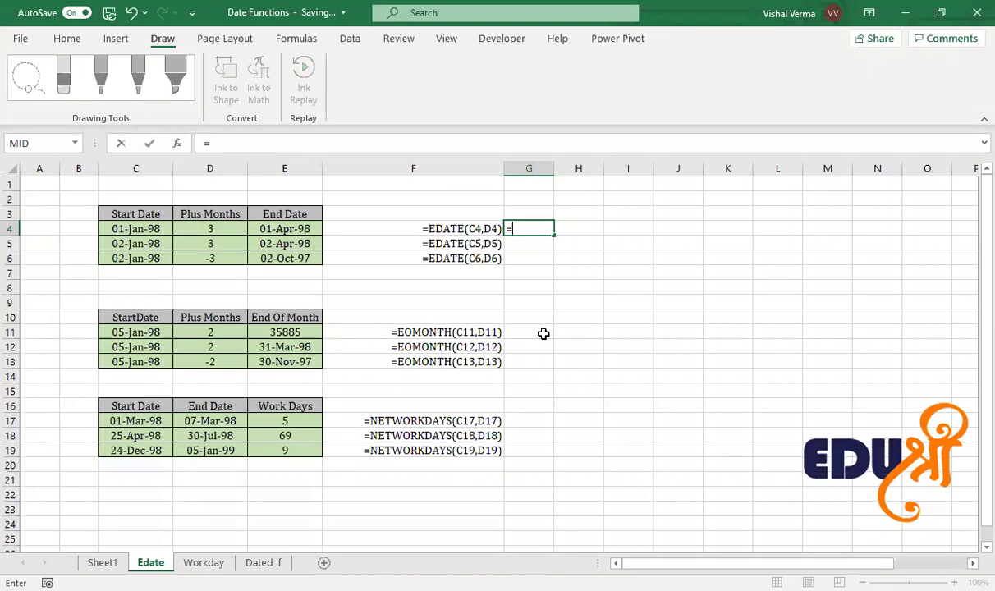
text(EDATE()
click(144, 229)
text(,)
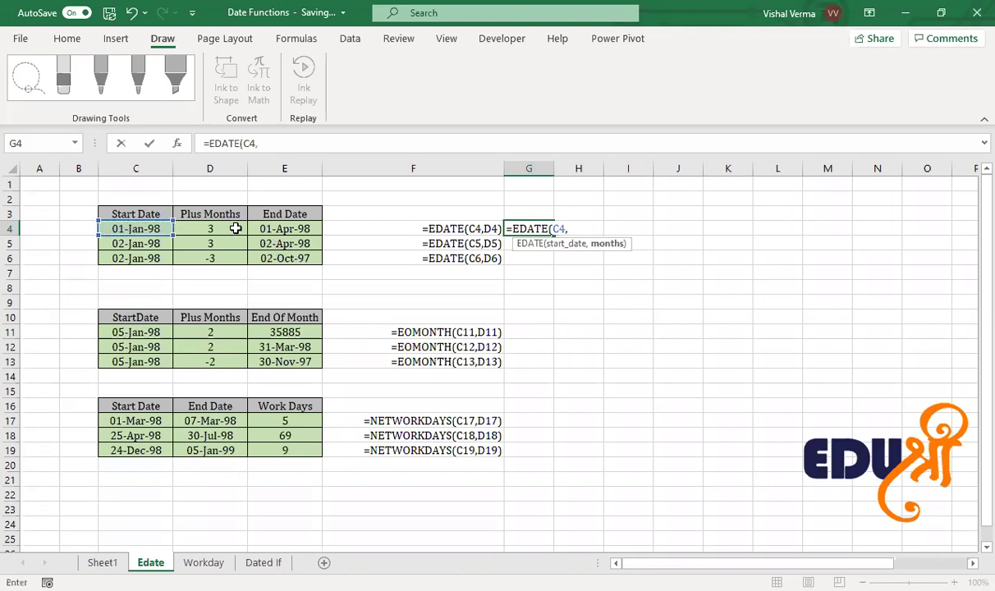
click(221, 229)
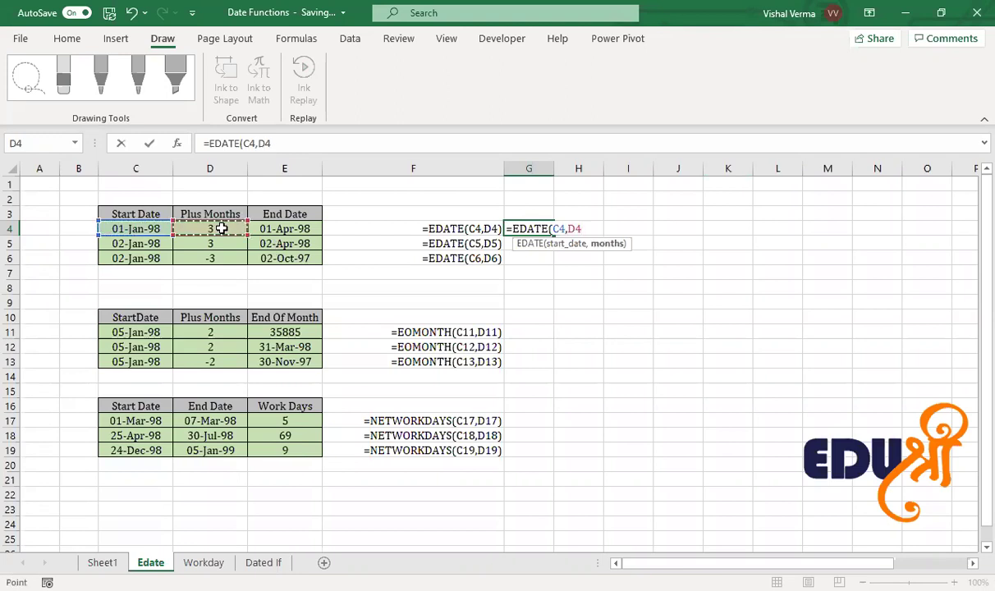
text())
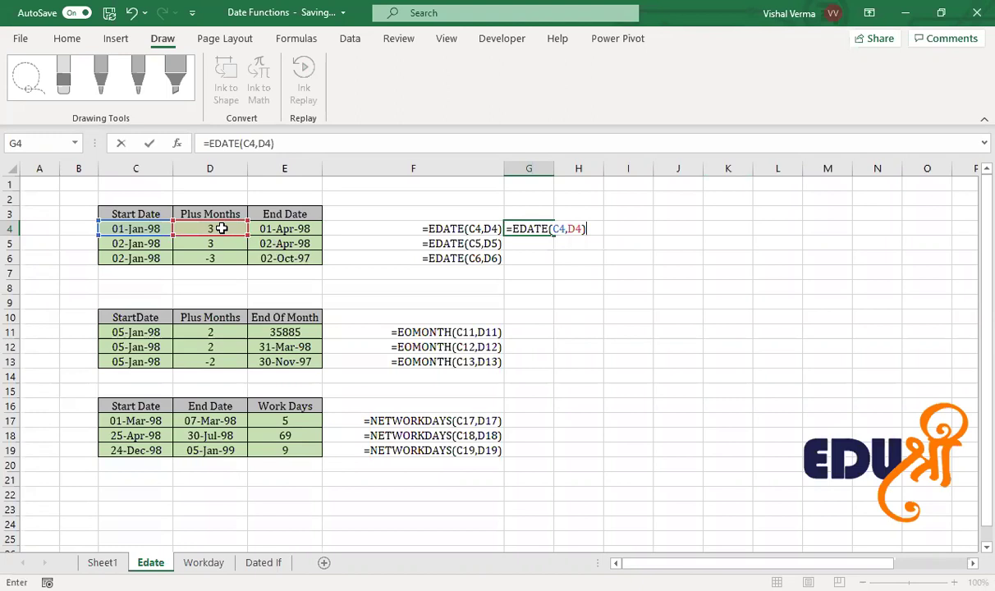
key(ctrl+Return)
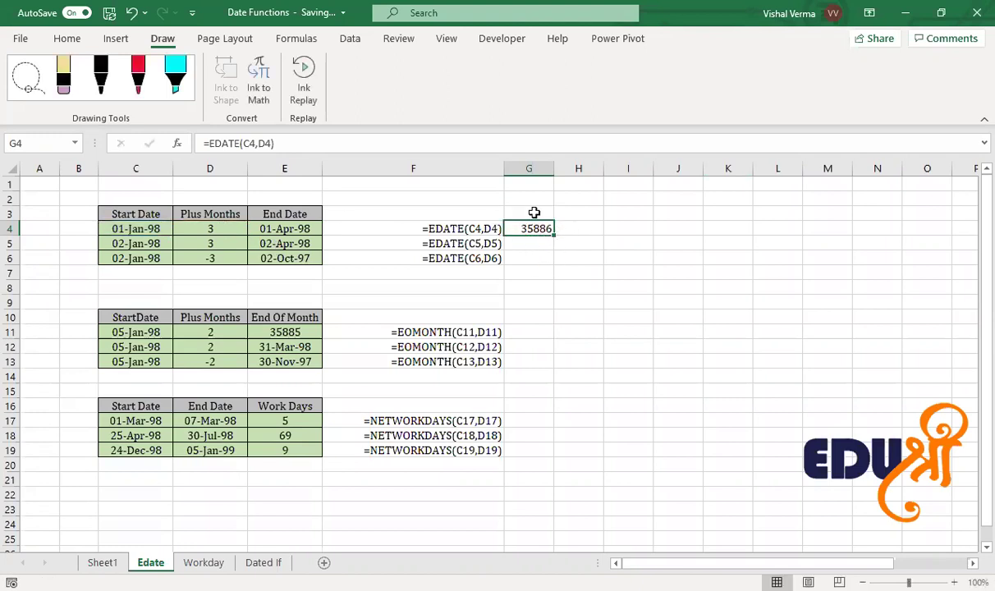
Step: Apply the Long Date number format to the EDATE result in cell G4
click(69, 38)
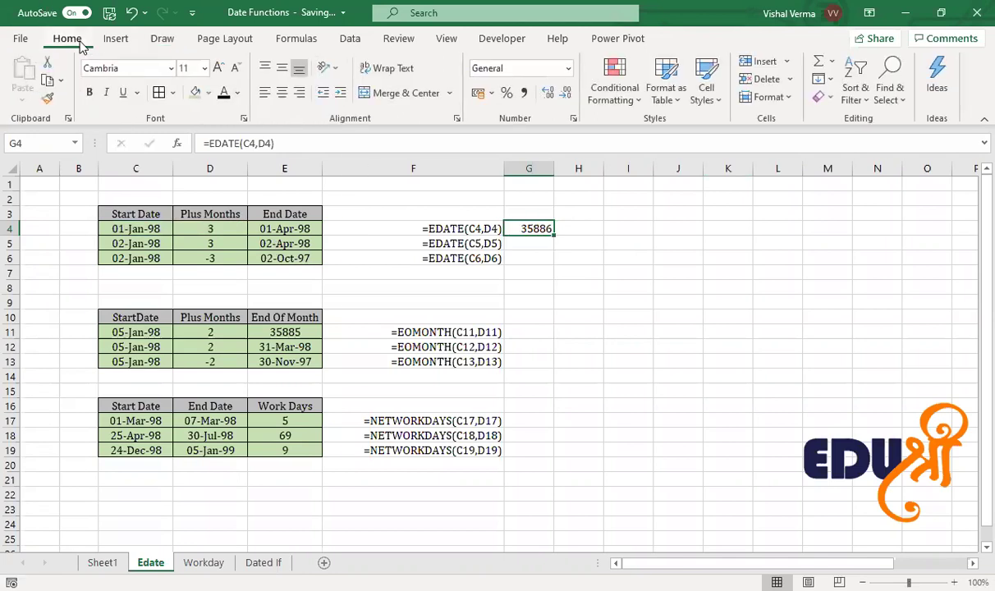
click(568, 71)
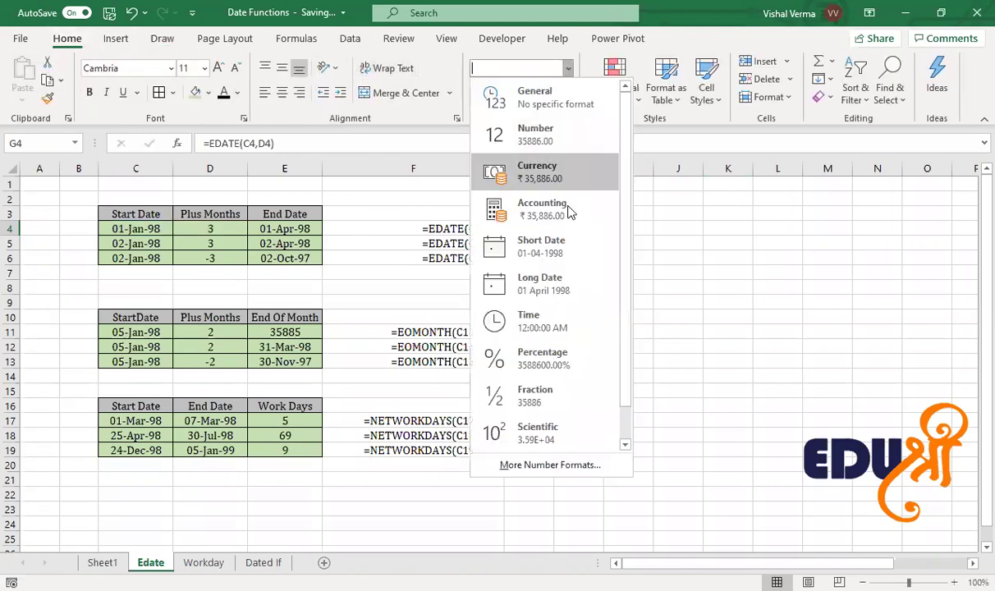
click(578, 285)
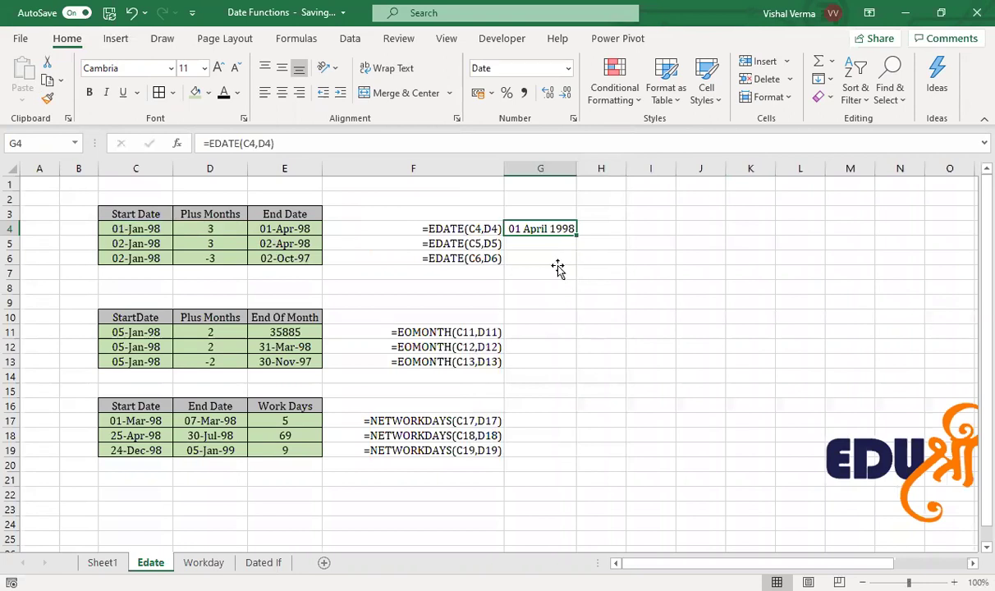
click(551, 271)
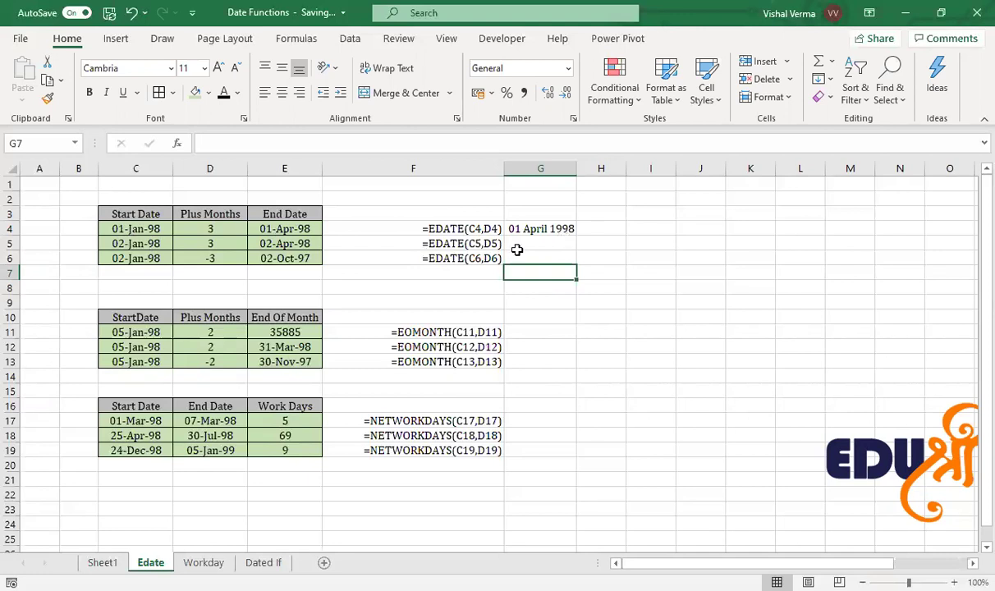
Step: Fill the EDATE formula from G4 down through G5 and G6
click(570, 229)
drag(576, 236, 577, 252)
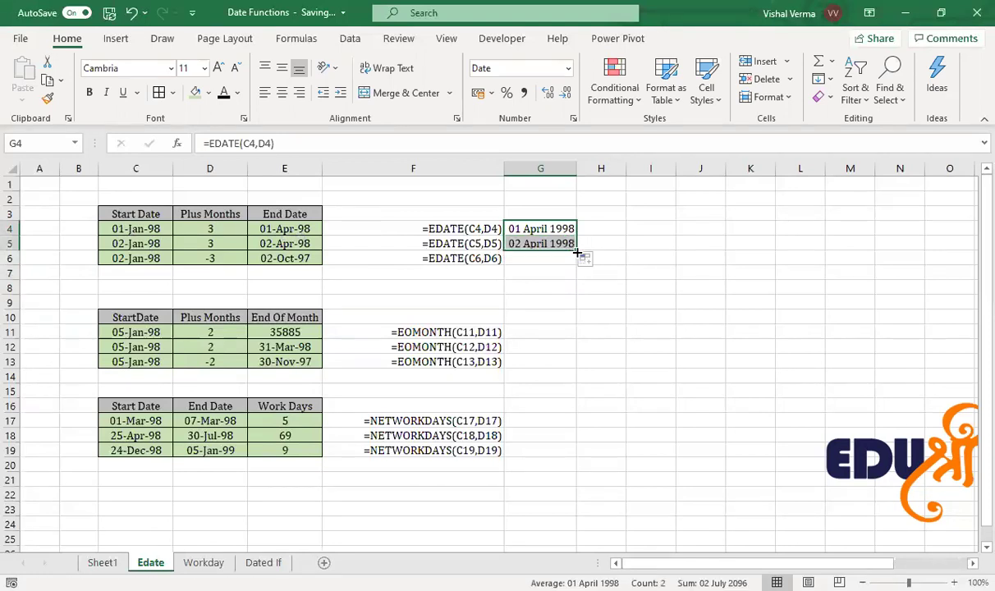
click(551, 244)
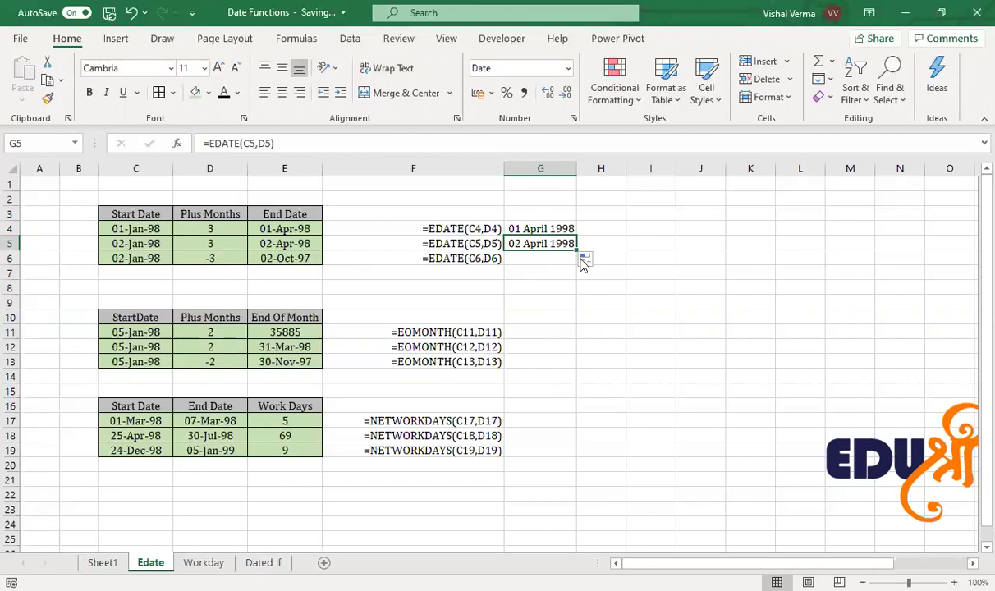
drag(578, 248, 580, 264)
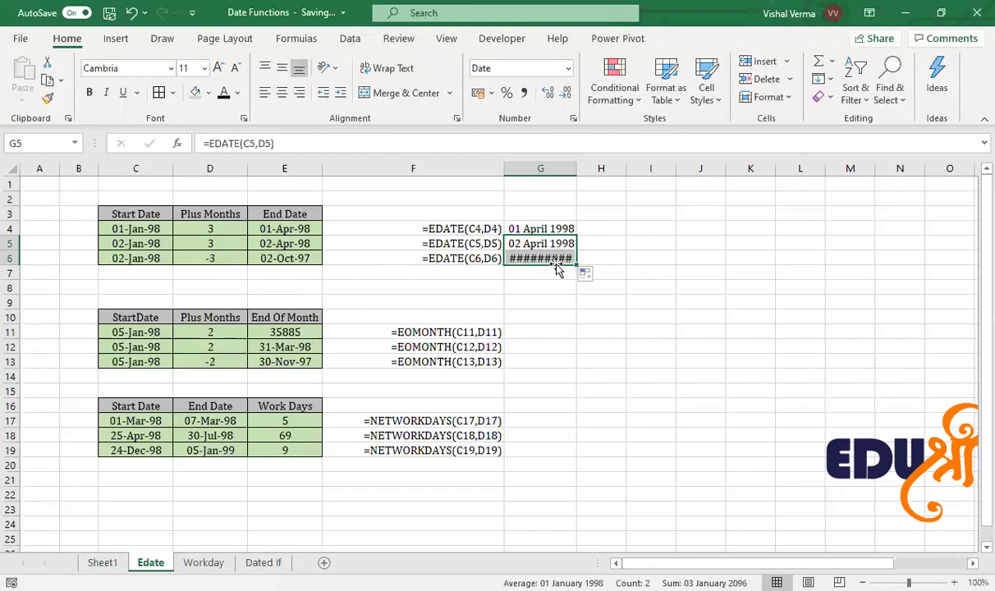
Step: Auto-fit the width of column G and shift the logo picture slightly to the left on the sheet
double_click(578, 169)
click(878, 480)
drag(878, 480, 842, 480)
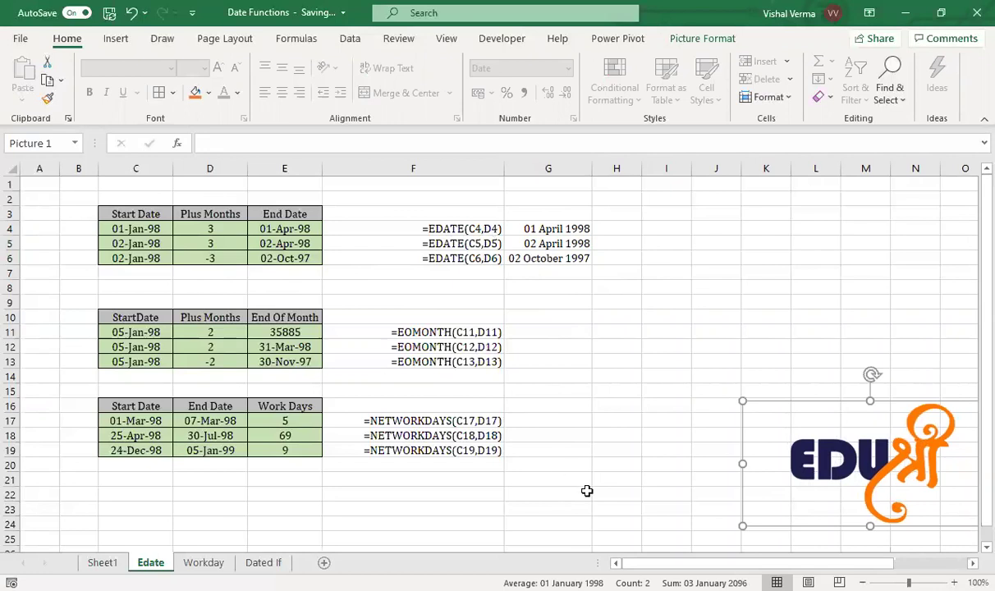
click(566, 405)
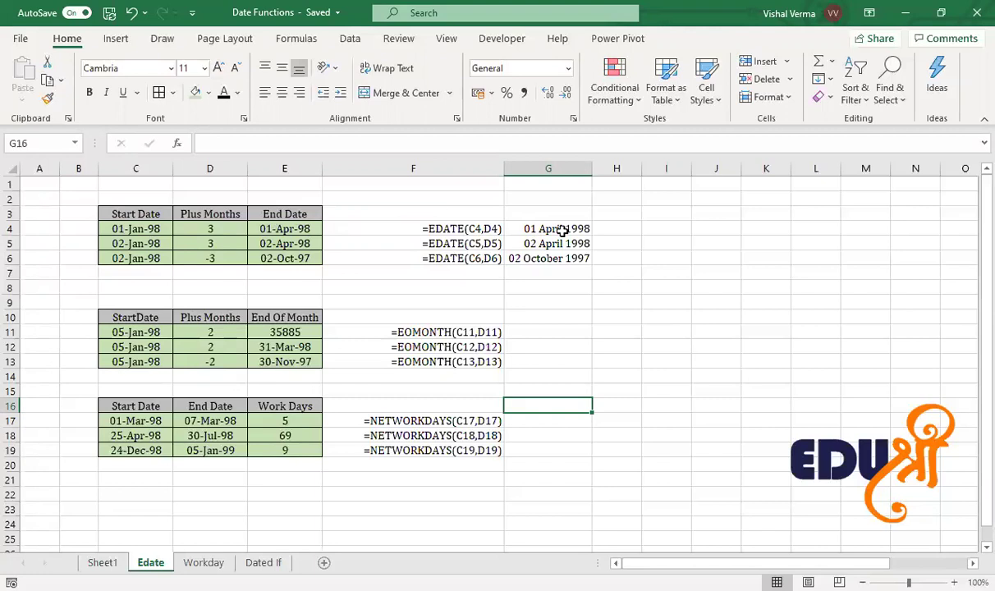
Step: Enter the formula =EOMONTH(C11,D11) in cell G11
click(528, 330)
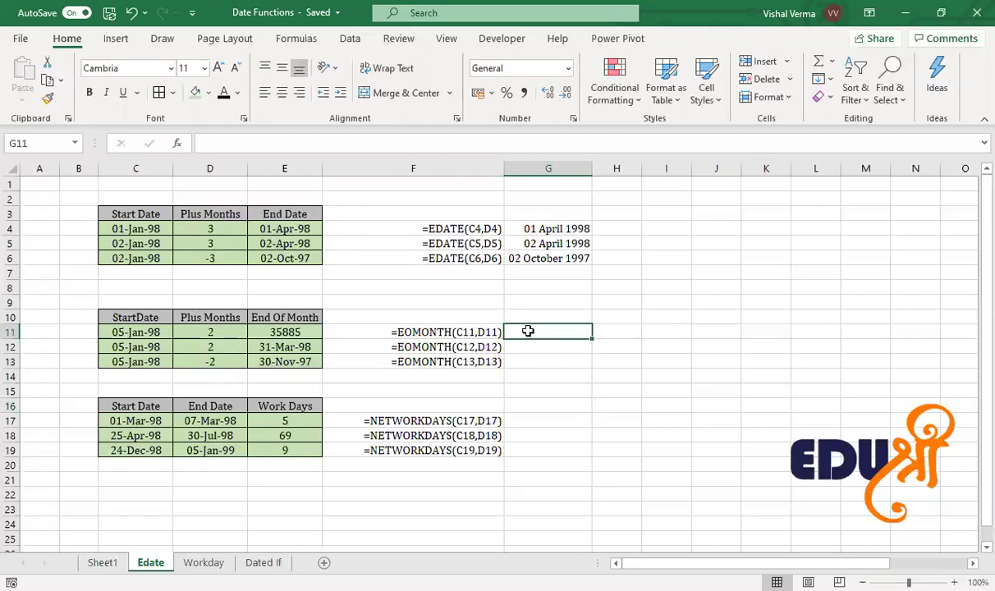
text(=)
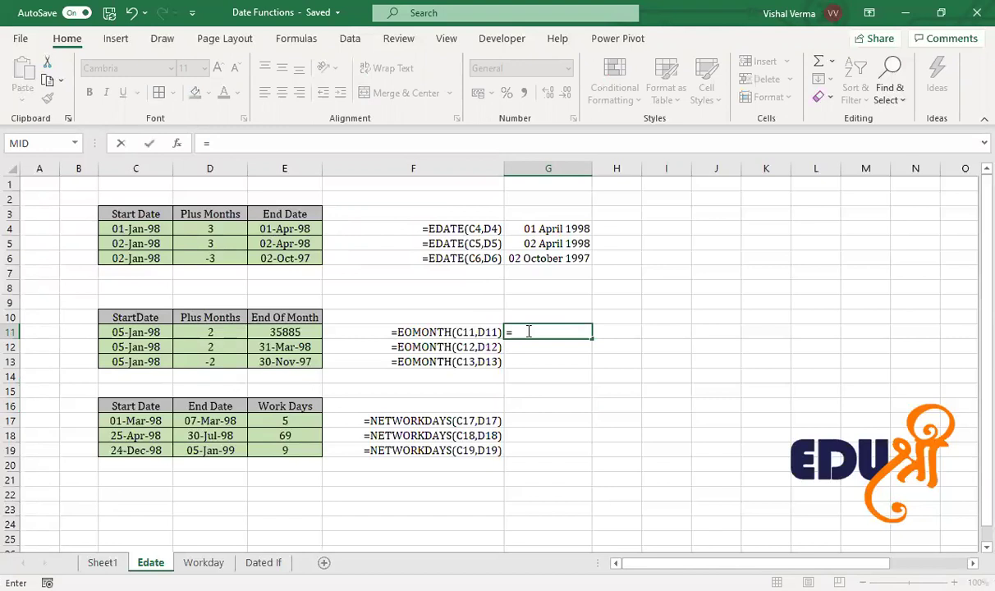
text(EOMONTH()
click(135, 332)
text(,)
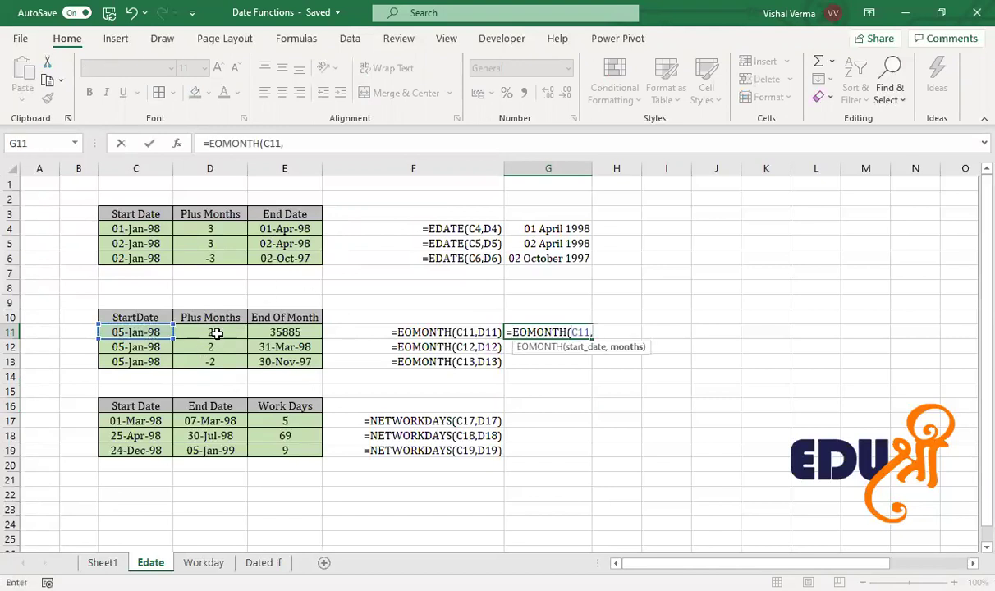
click(215, 330)
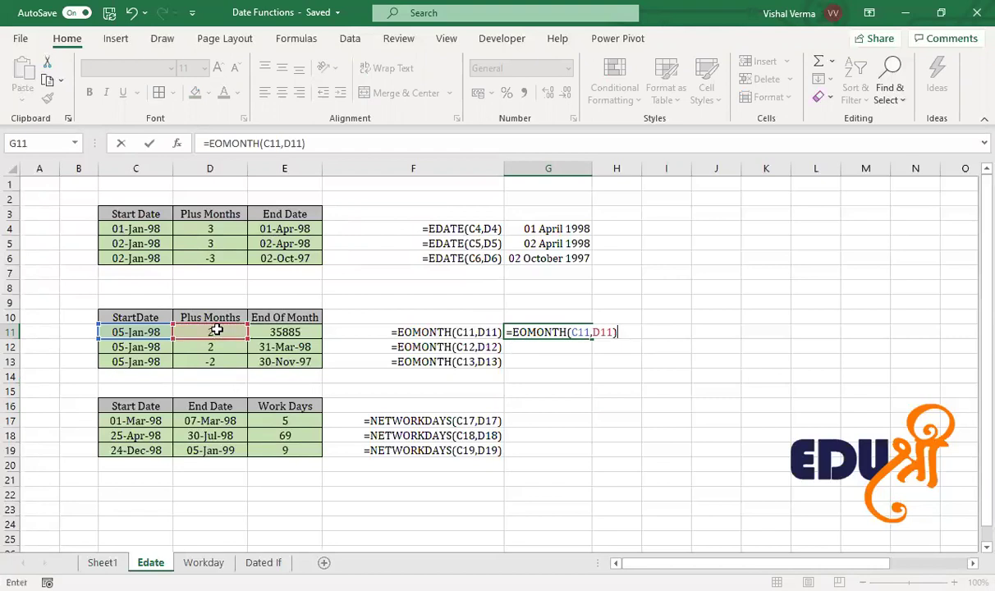
key(Return)
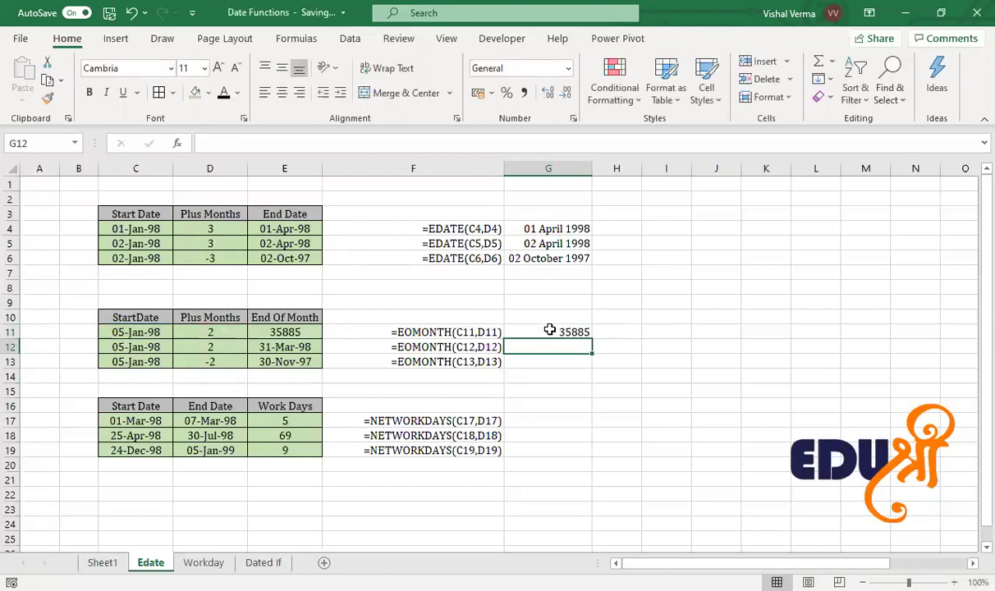
Step: Apply the Short Date number format to the EOMONTH result in cell G11
click(551, 332)
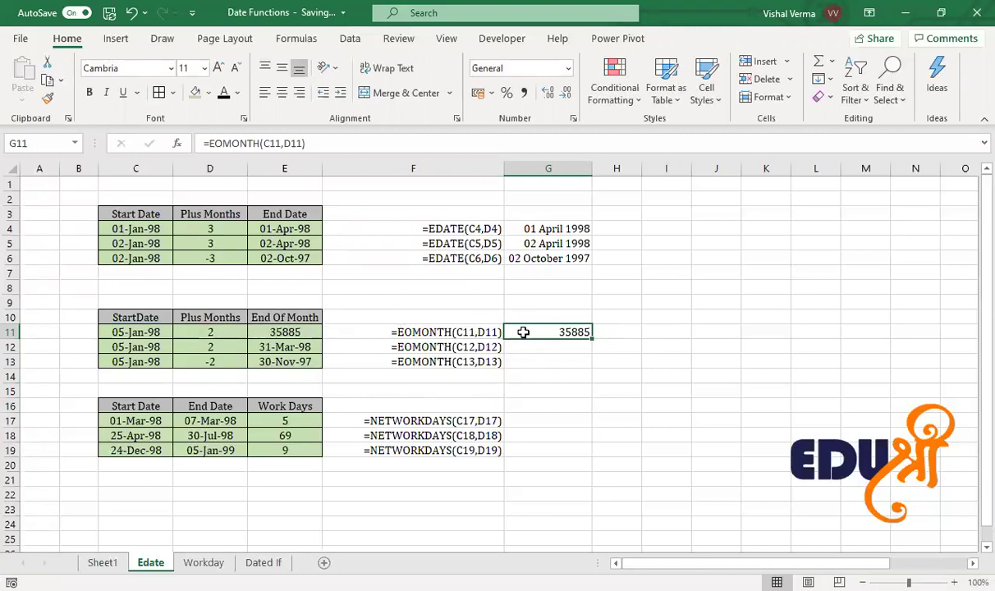
click(568, 68)
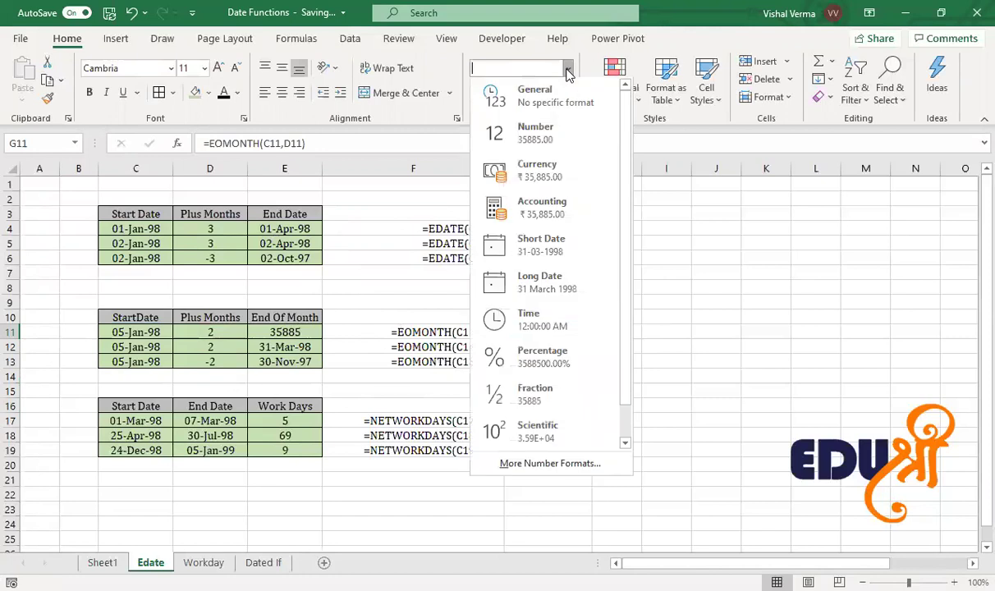
click(567, 250)
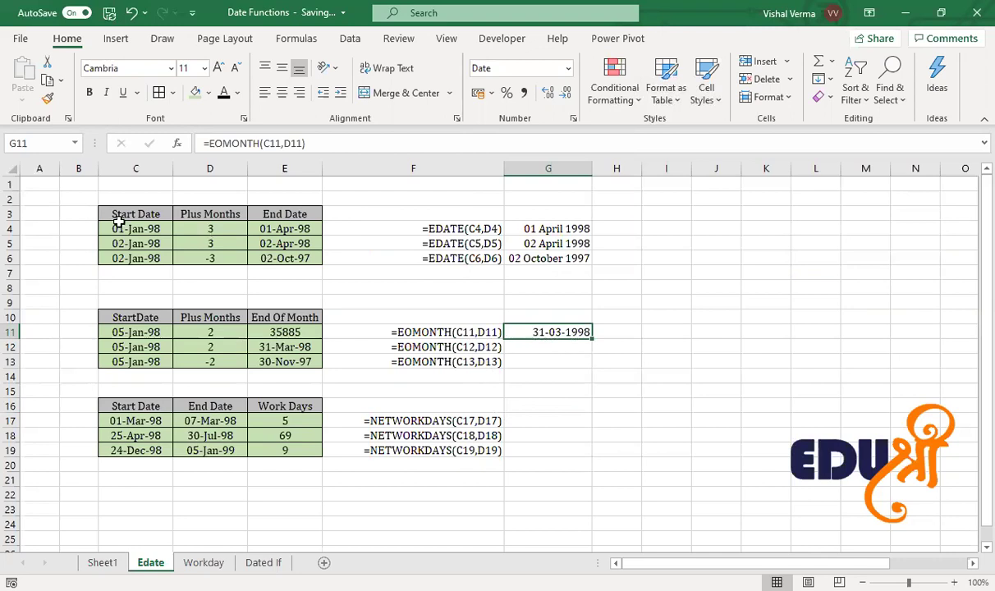
Step: Enter the formula =EDATE(C11,D11) in cell H11, beside the EOMONTH result
click(621, 334)
text(=)
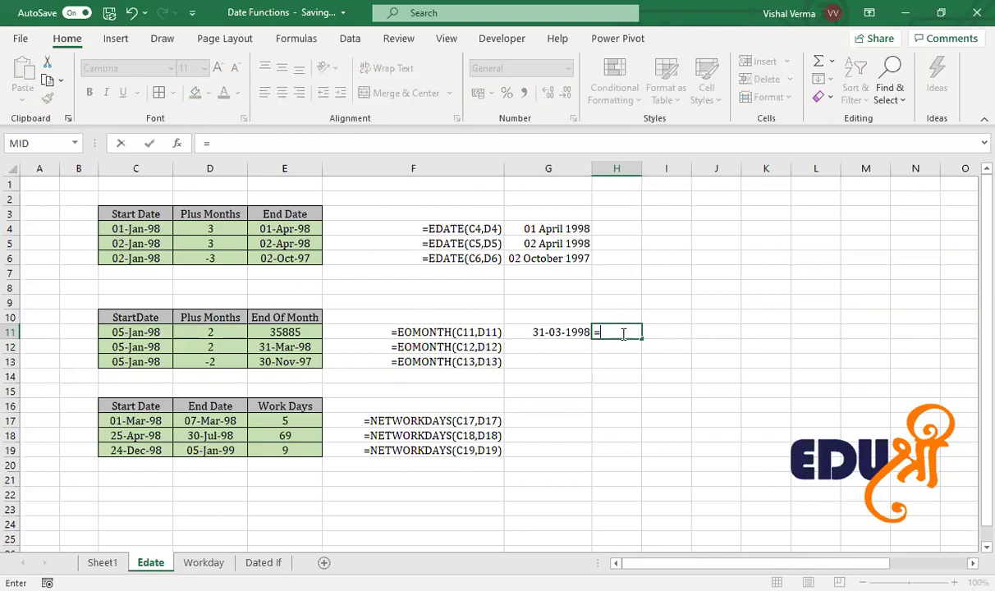
text(EDATE()
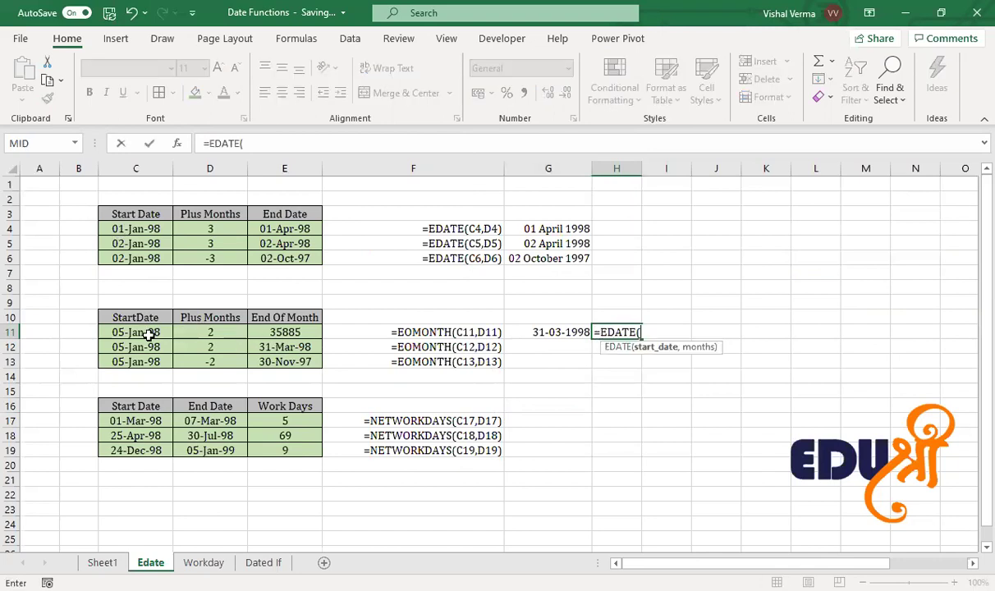
click(136, 332)
text(,)
click(214, 333)
text())
key(Return)
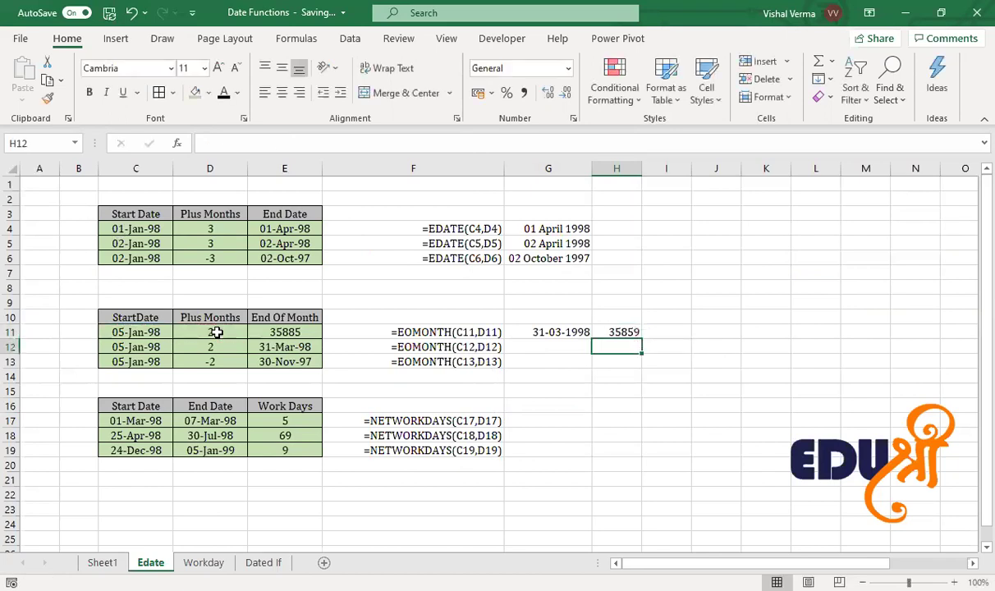
Step: Apply the Short Date number format to the EDATE result in cell H11
click(621, 330)
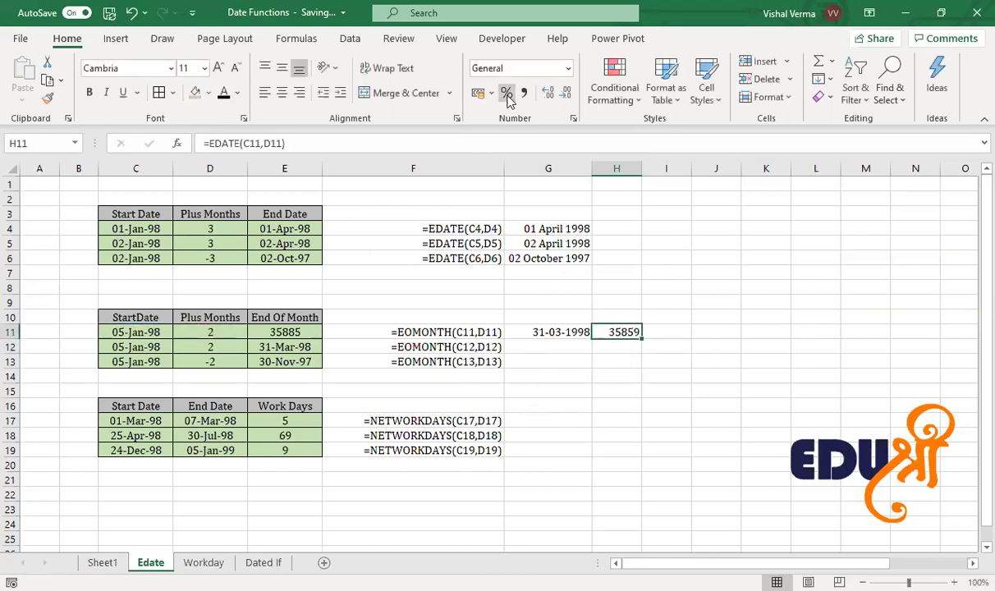
click(569, 69)
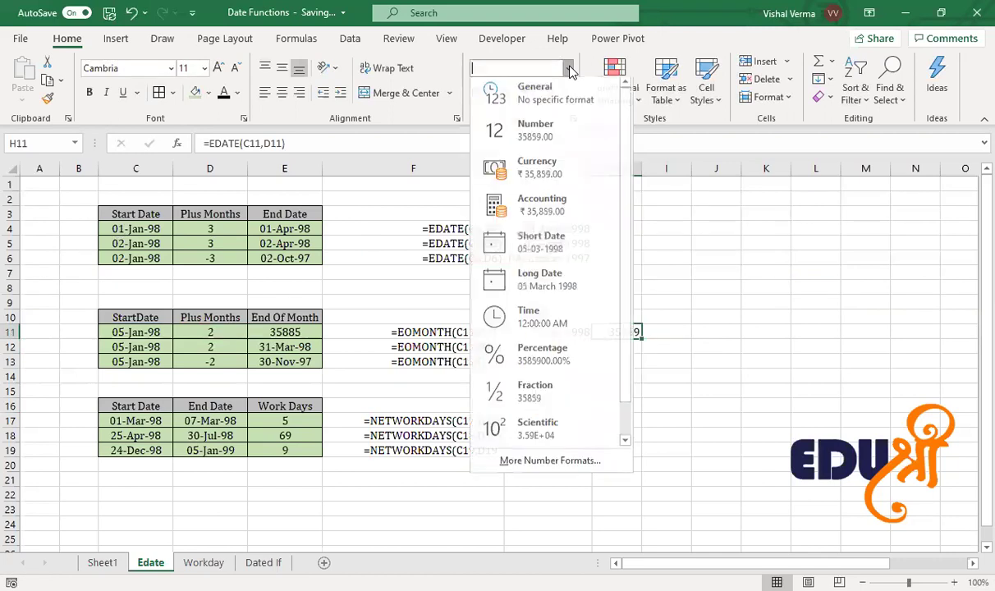
click(538, 243)
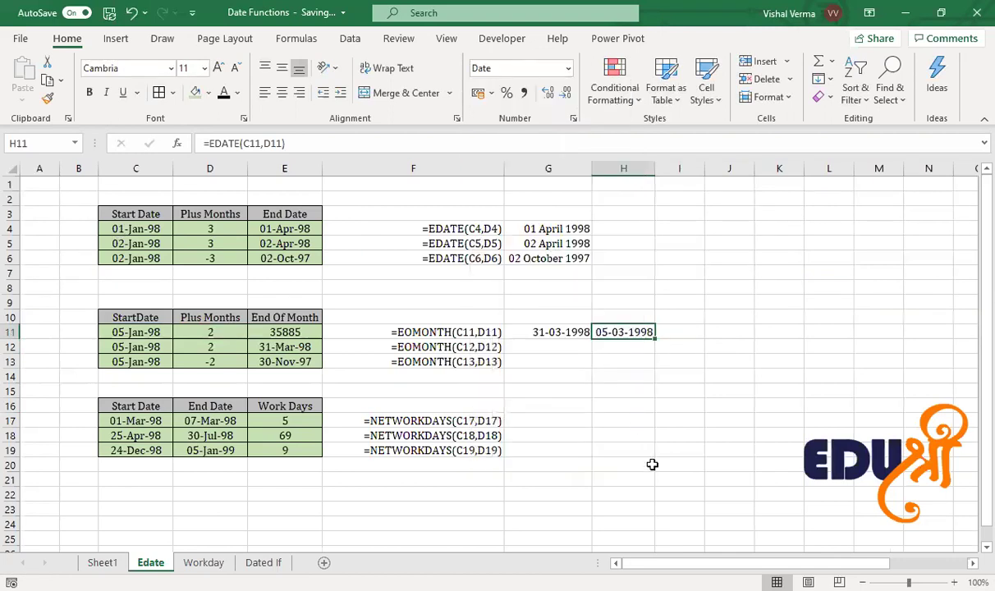
click(652, 465)
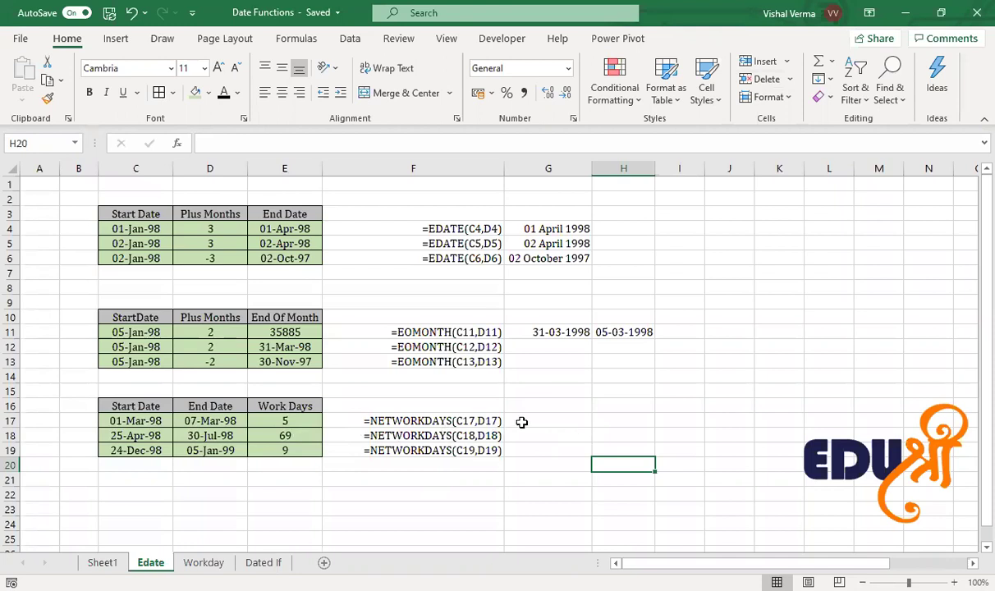
Step: Enter the formula =NETWORKDAYS(C17,D17) in cell G17, leaving out the optional holidays argument
click(555, 417)
double_click(557, 418)
text(=)
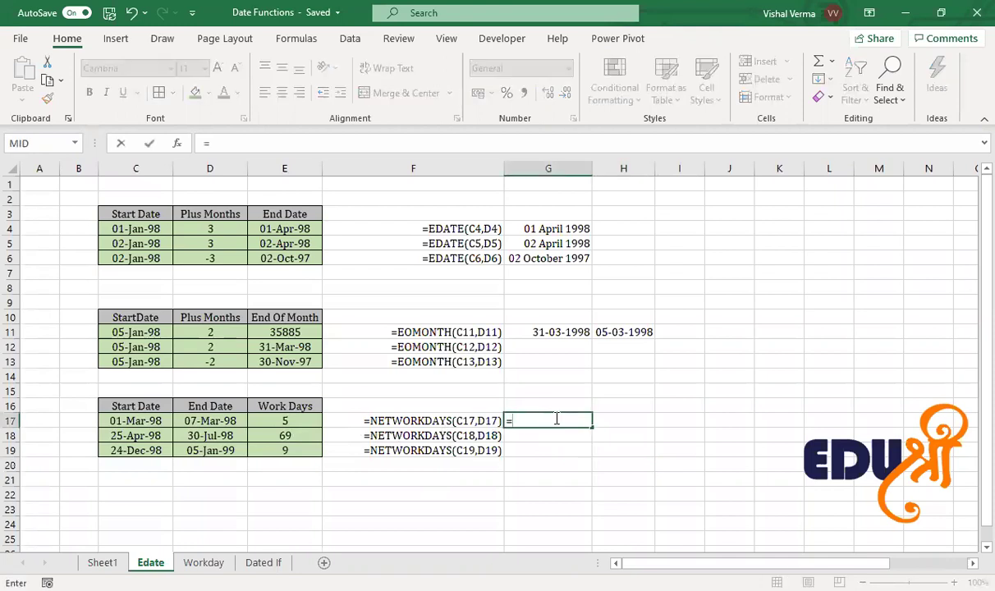
text(n)
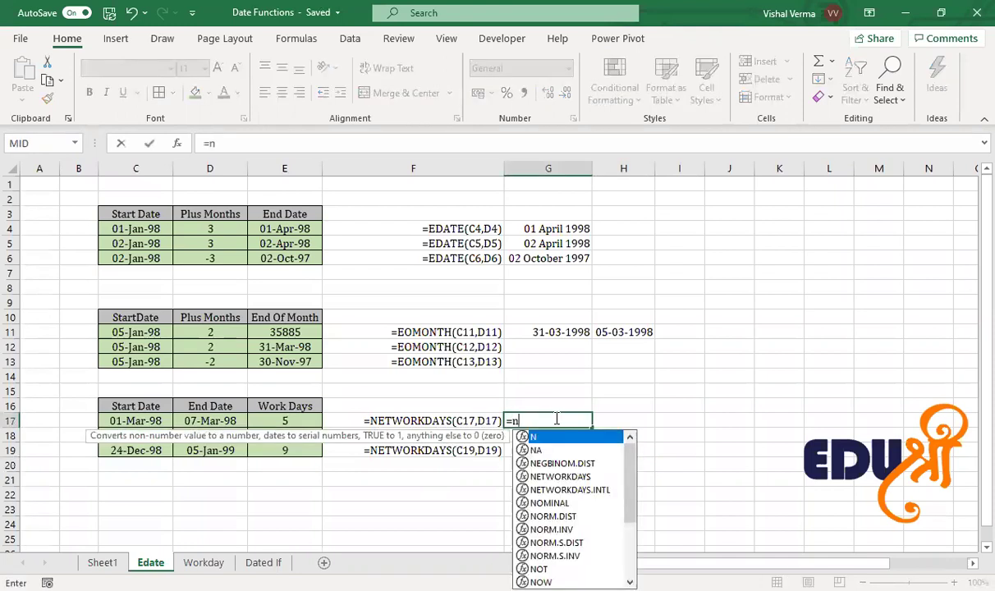
text(et)
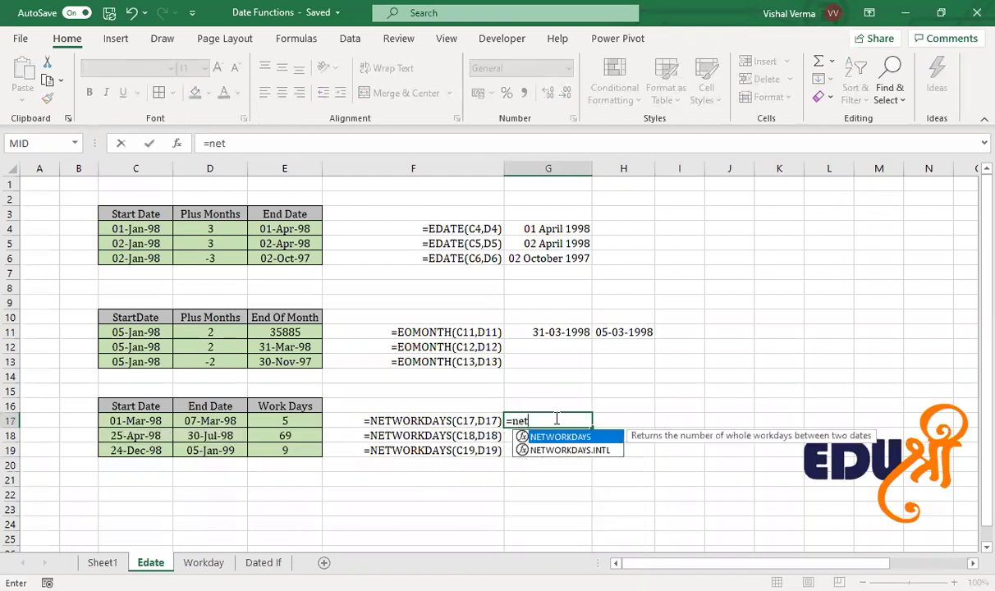
key(Tab)
click(155, 418)
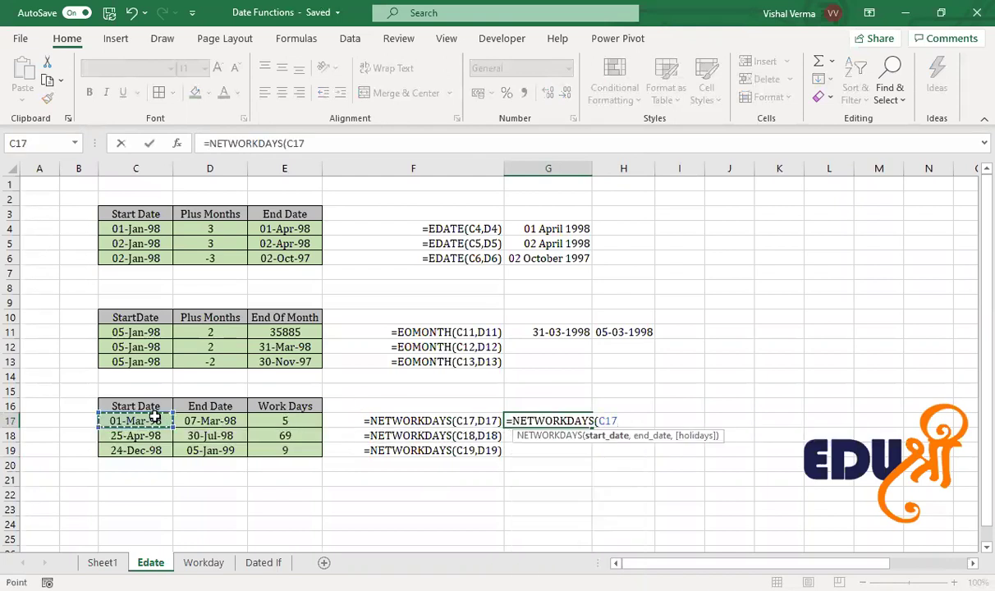
text(,)
click(198, 418)
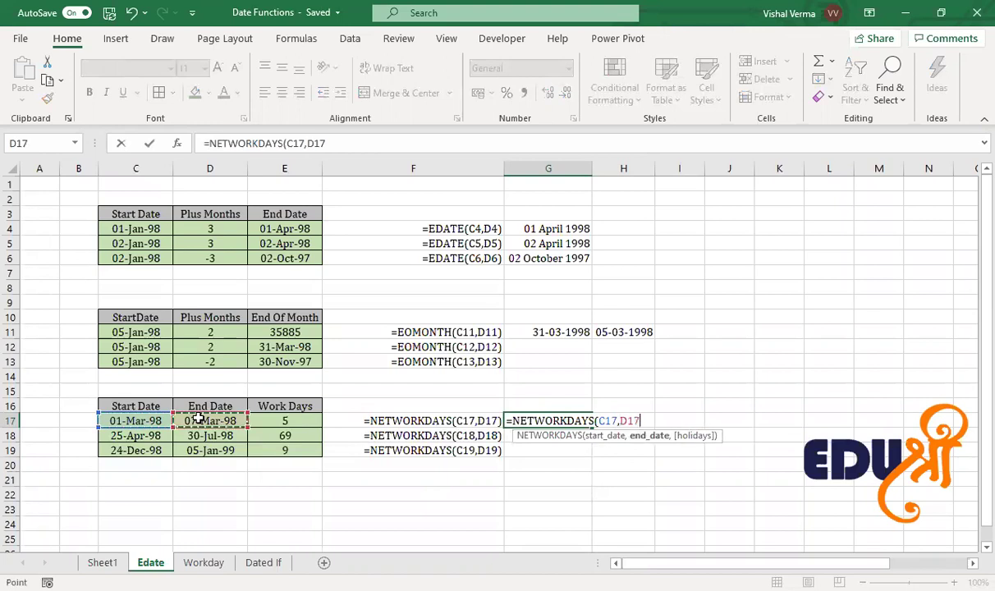
text(,)
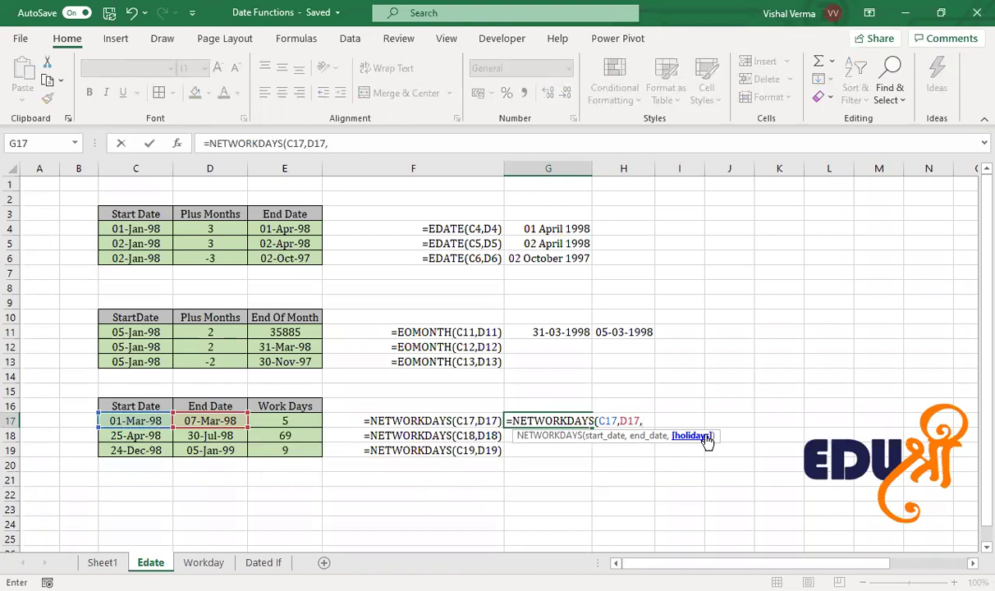
key(BackSpace)
text())
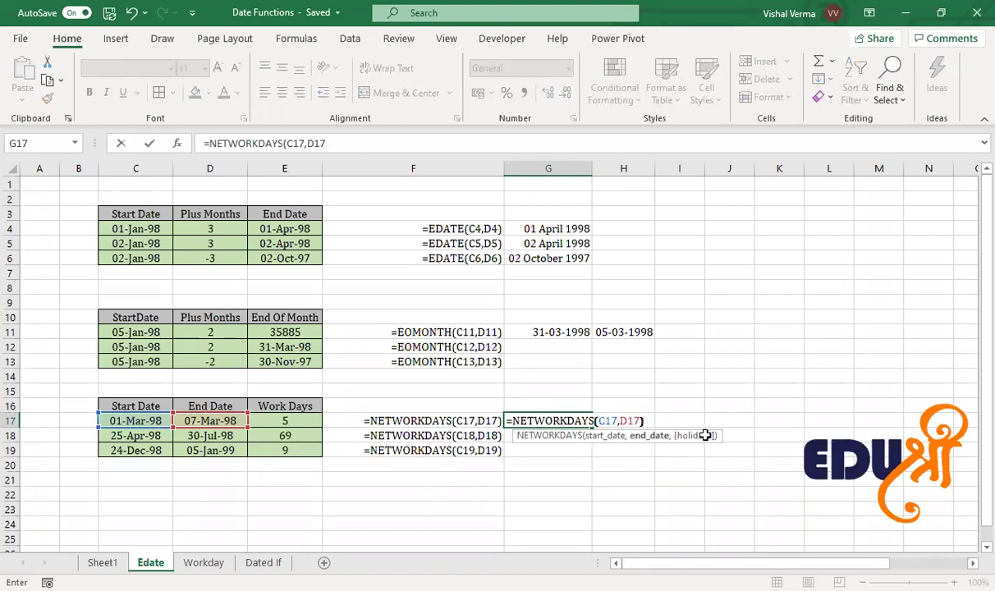
key(Return)
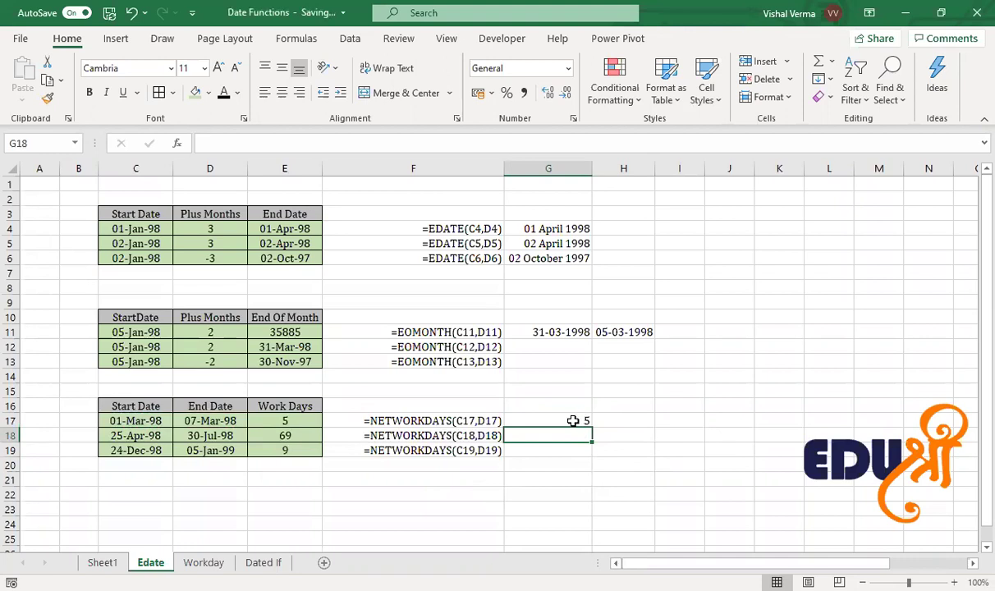
click(573, 417)
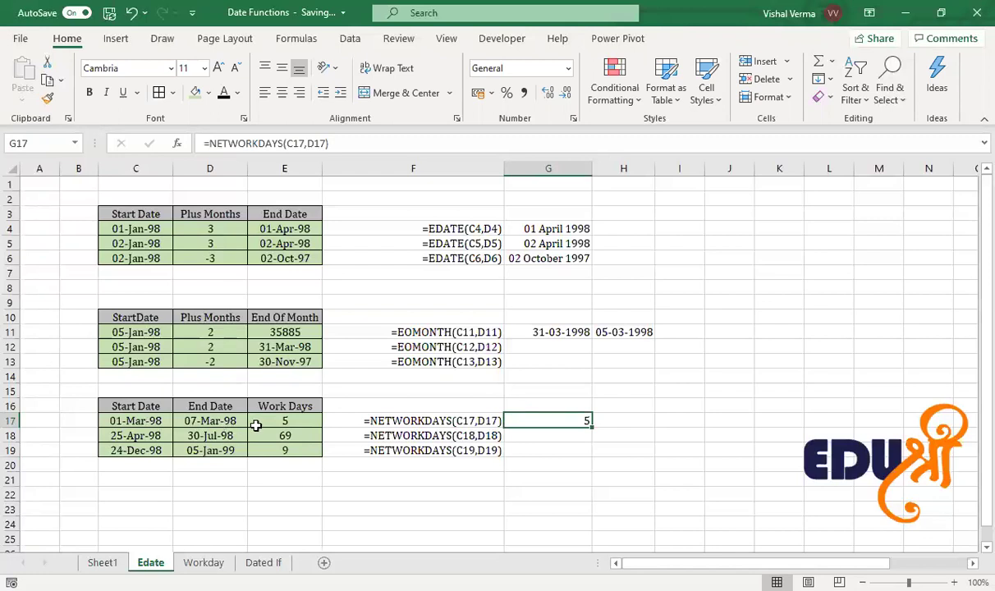
Step: Enter the holiday date 2/03/1998 in cell D22, below the work days table
click(220, 493)
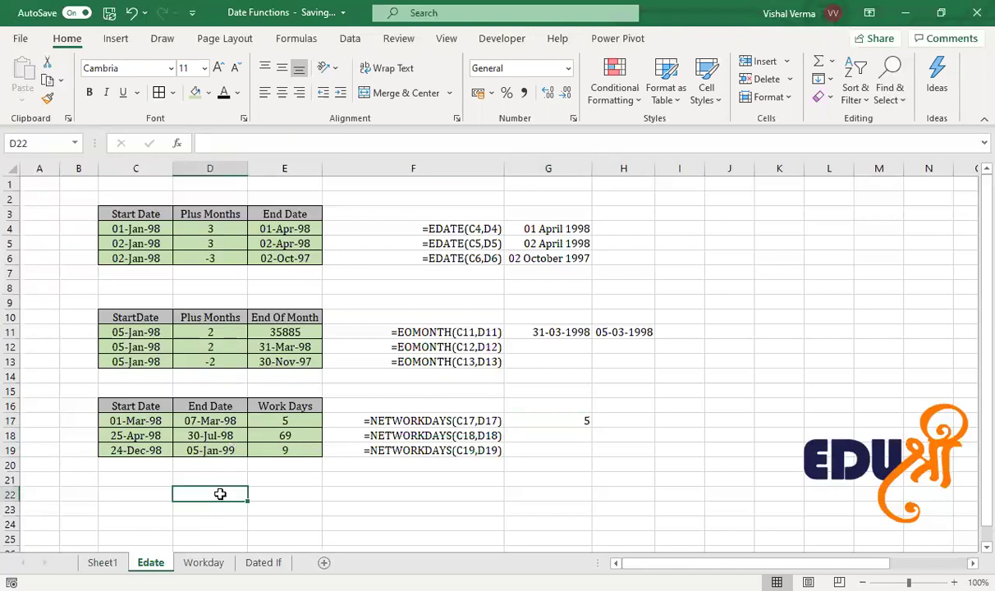
text(2)
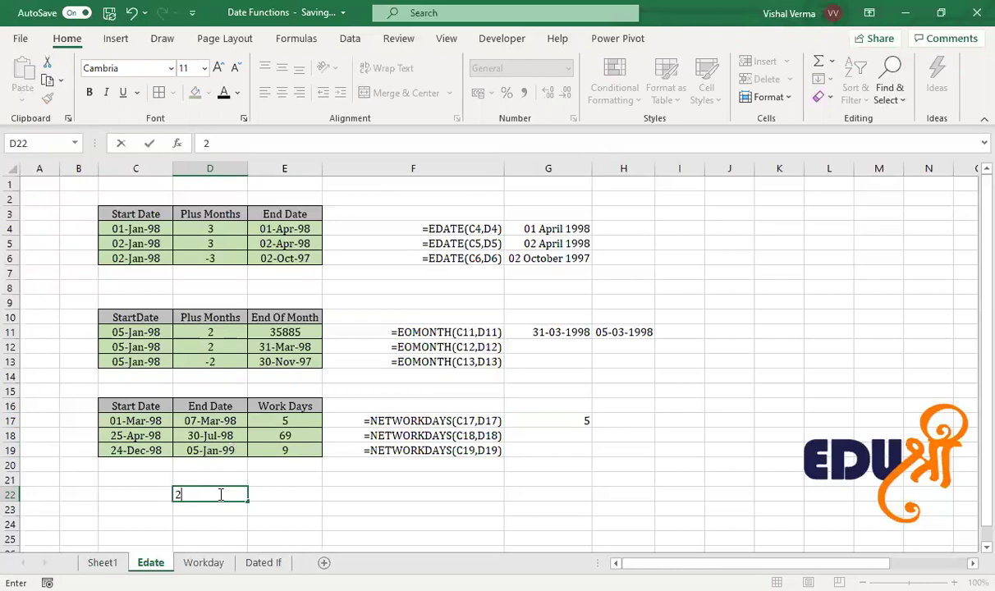
text(/03/100)
key(BackSpace)
key(BackSpace)
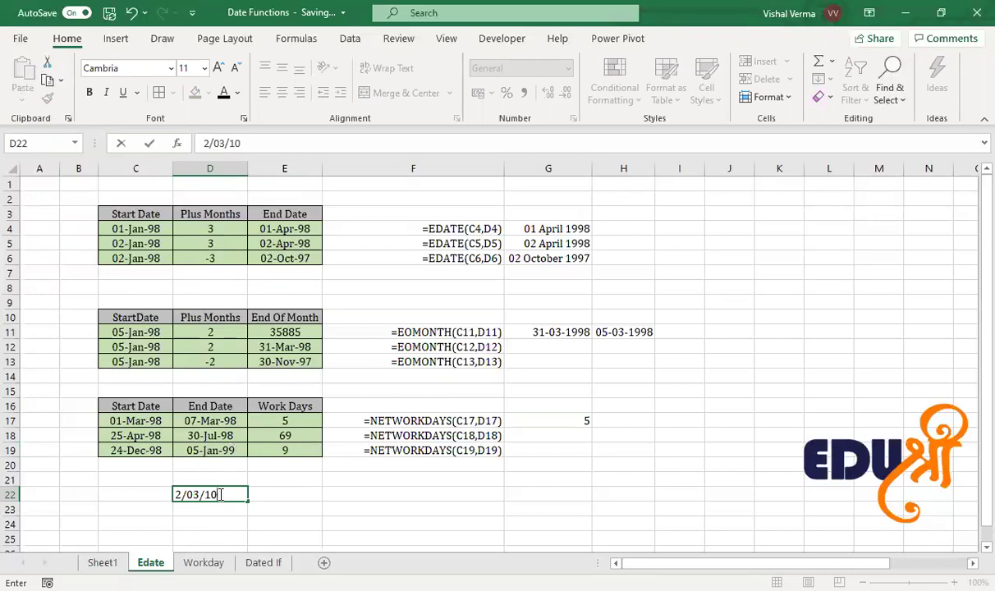
text(998)
key(Return)
click(225, 496)
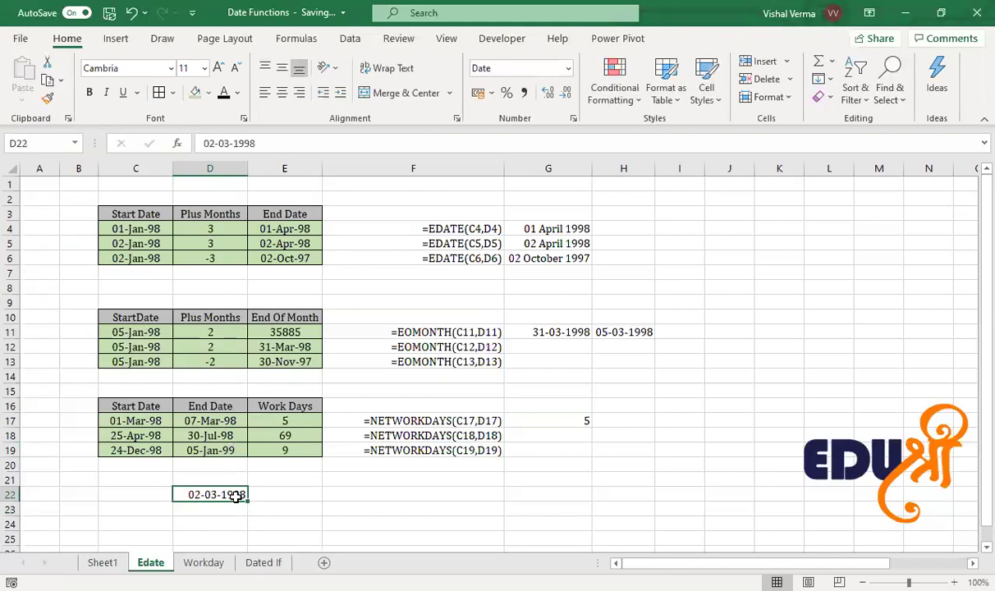
Step: Enter the formula =NETWORKDAYS(C17,D17,D22) in cell H17, using the date in D22 as the holiday
click(633, 418)
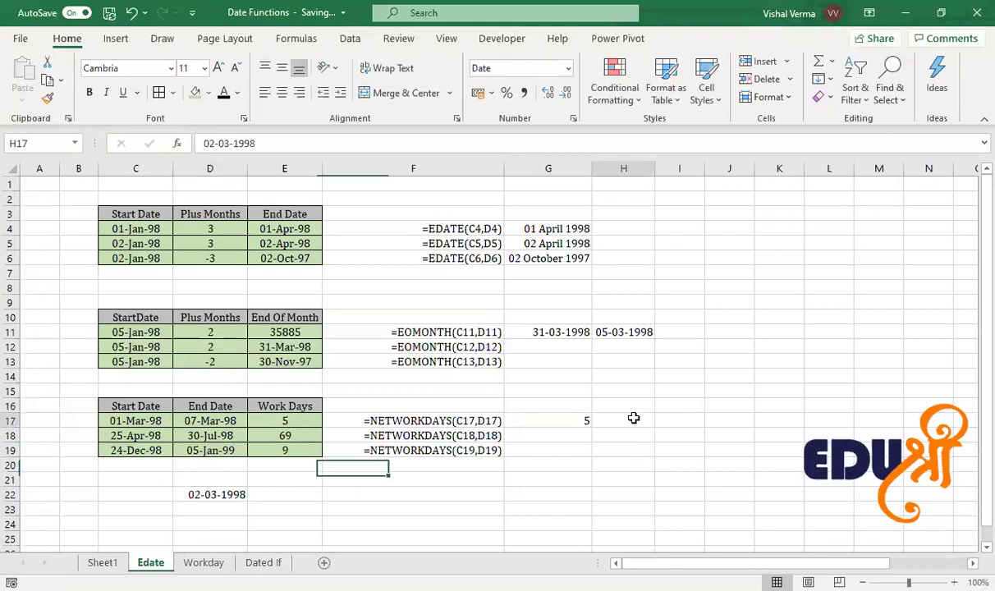
text(=)
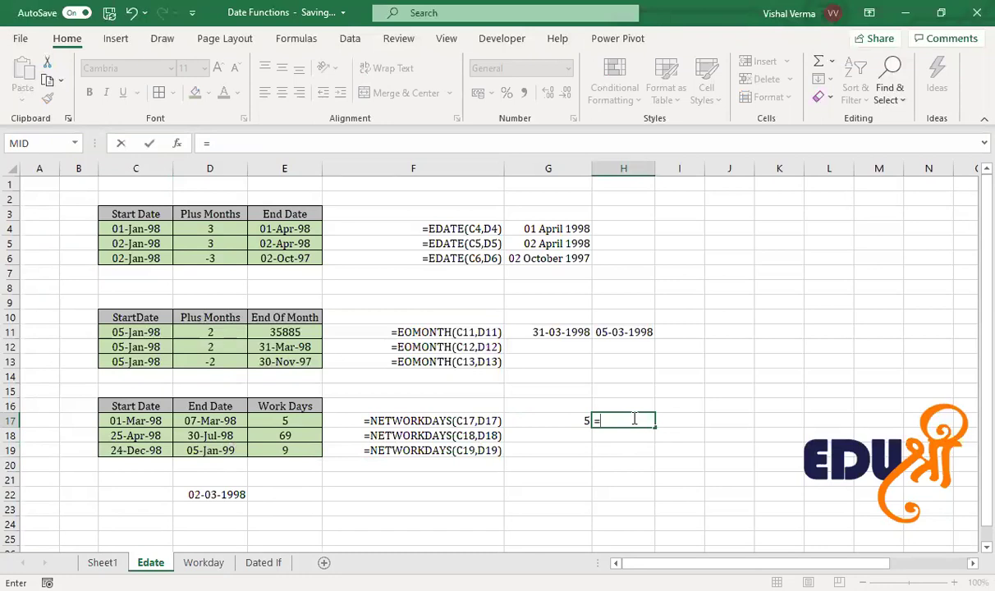
text(netw)
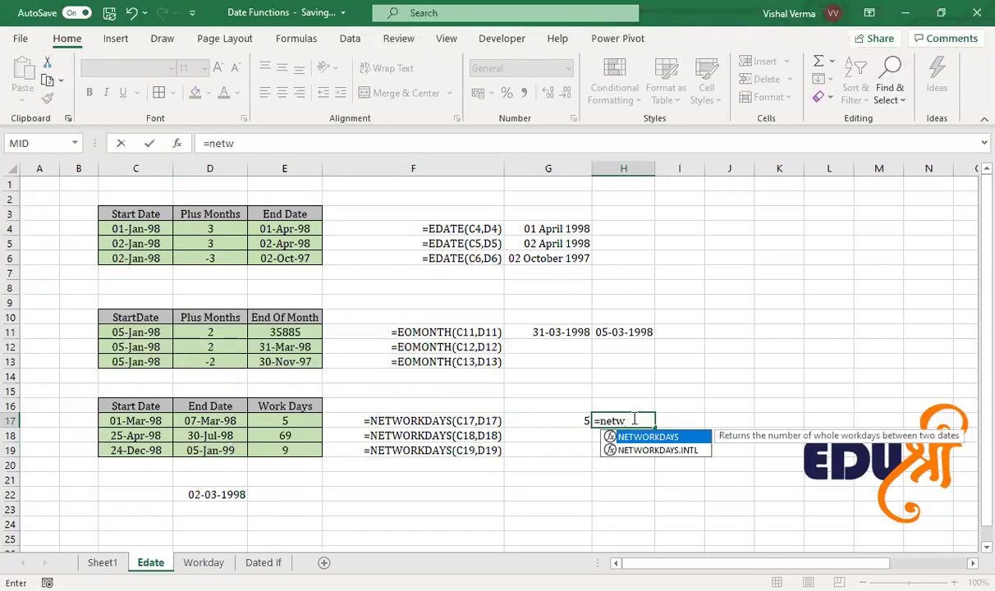
key(Tab)
click(153, 420)
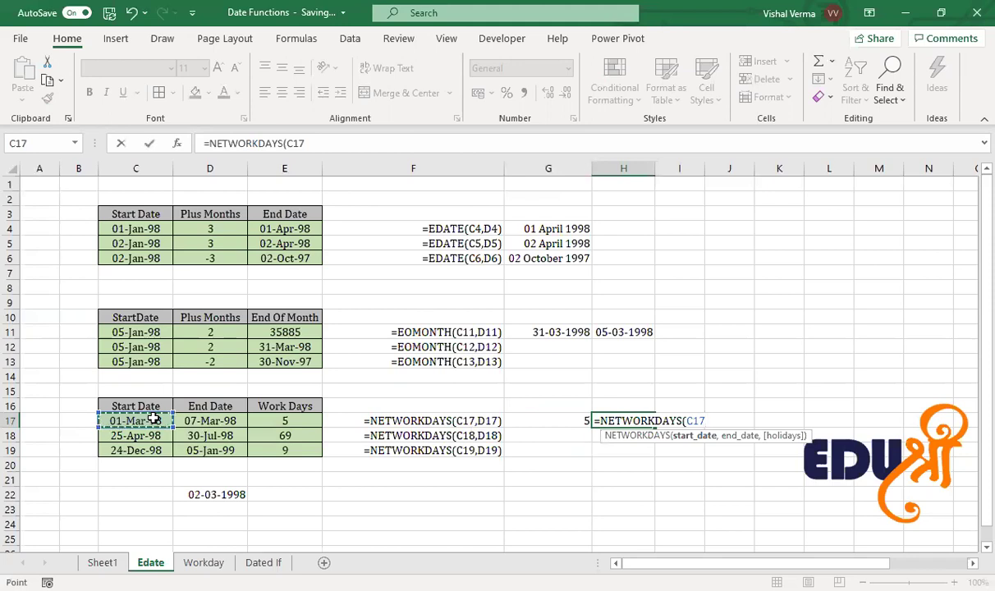
text(,)
click(195, 421)
text(,)
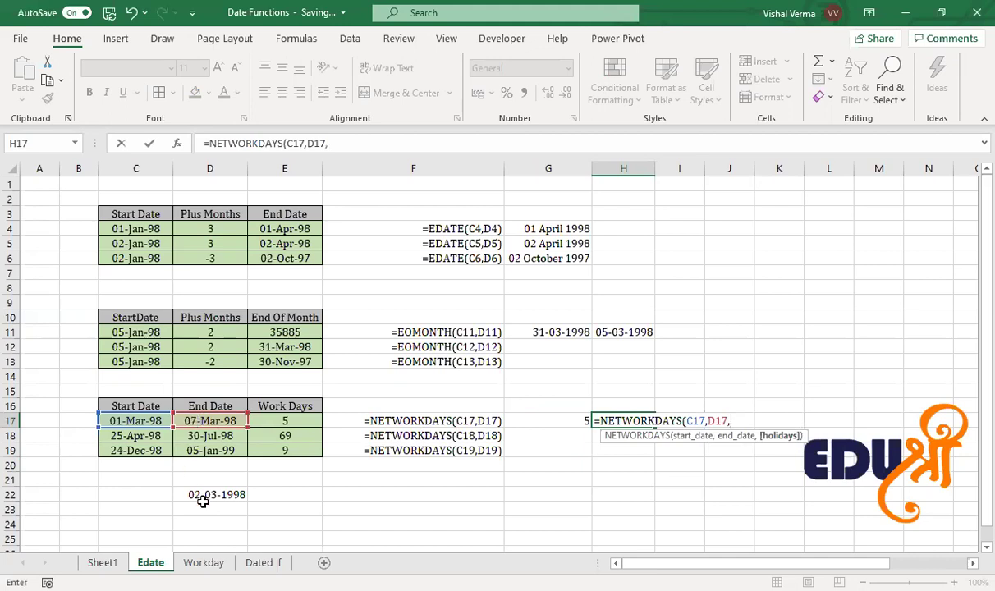
click(210, 495)
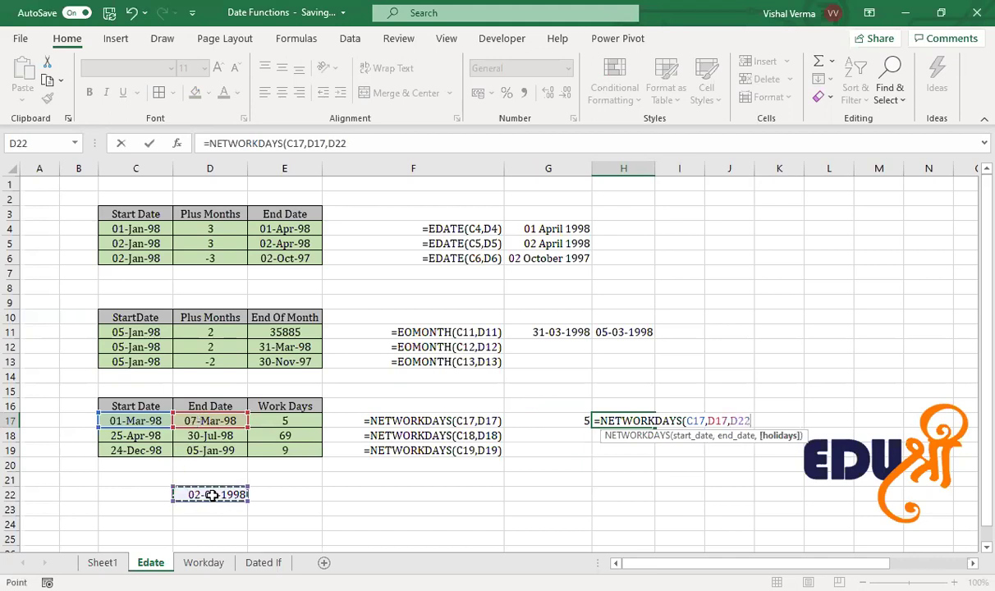
text())
key(Return)
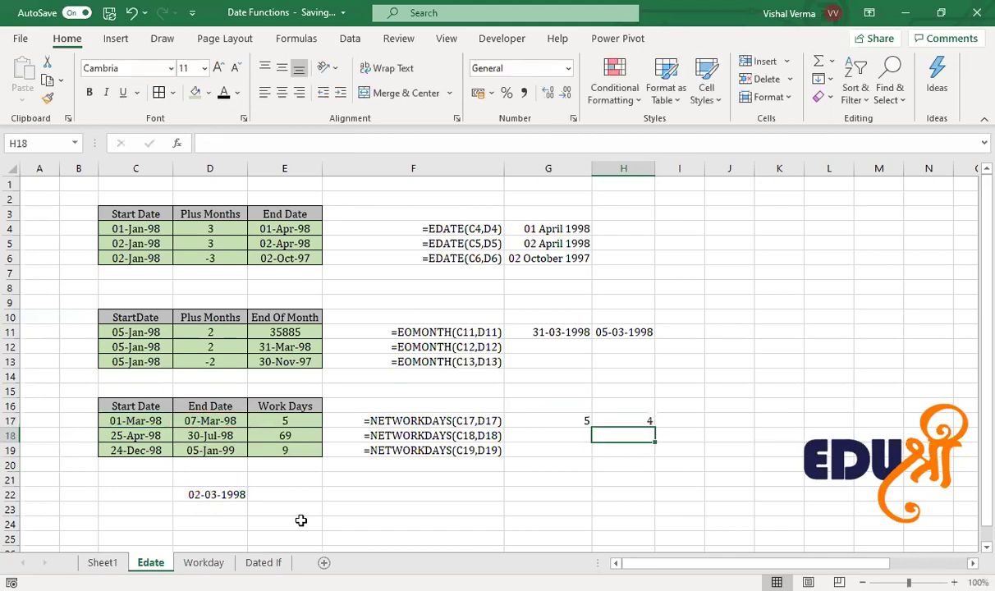
Step: Enter the date 13/03/1998 in cell D23, directly below the first holiday date
click(642, 421)
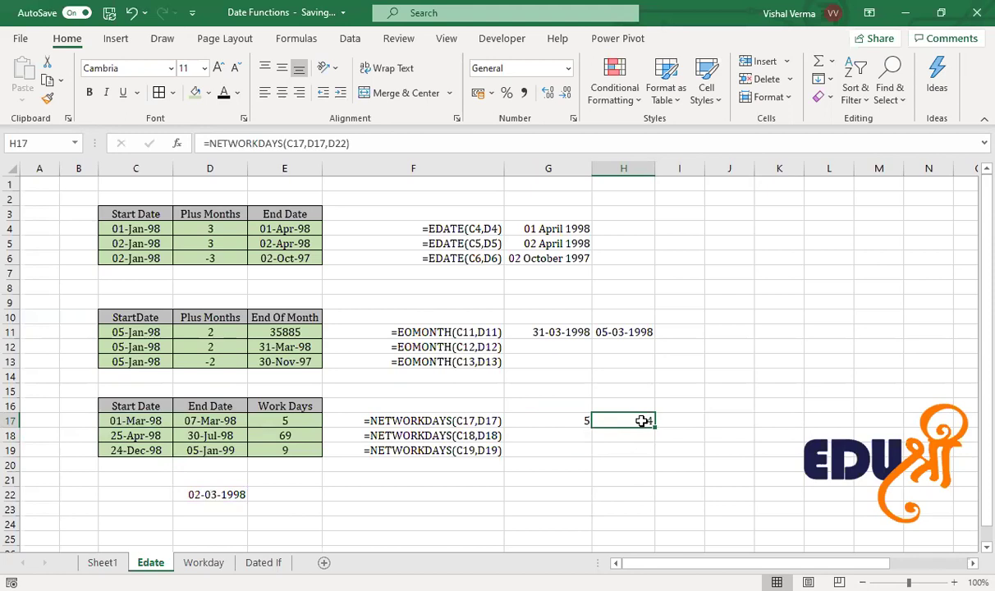
click(229, 510)
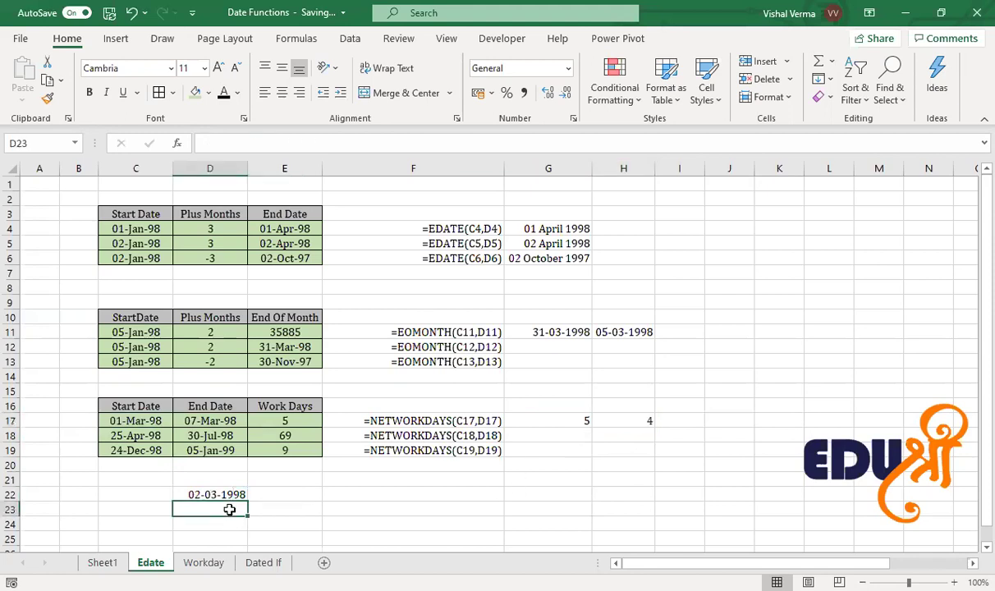
text(13)
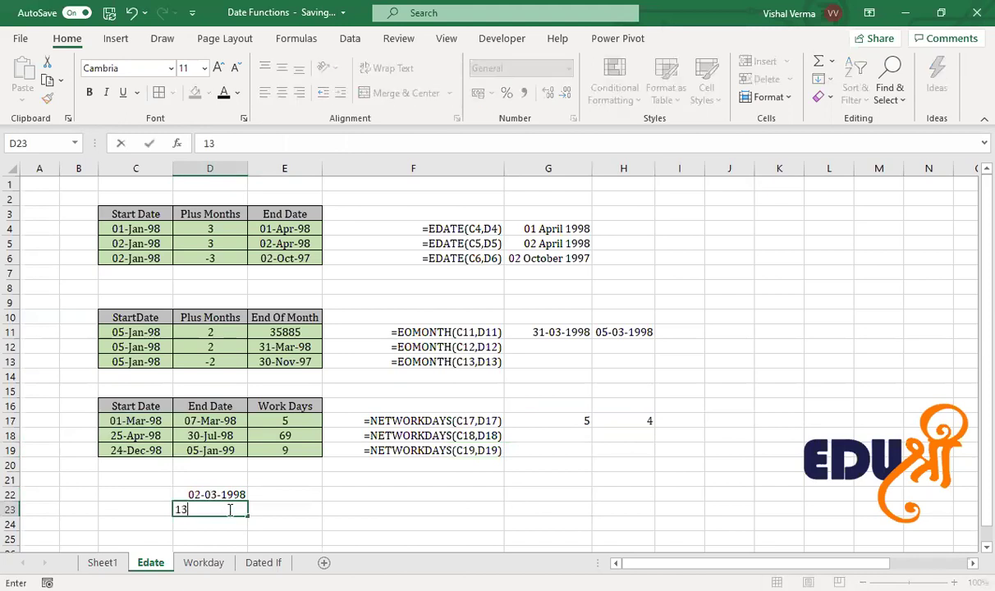
text(/03/1998)
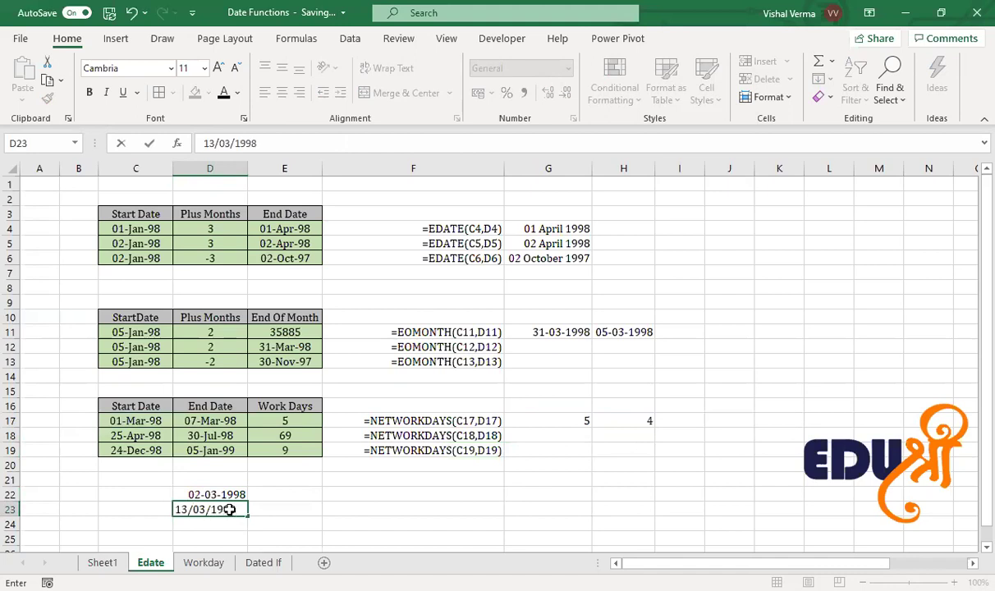
key(Return)
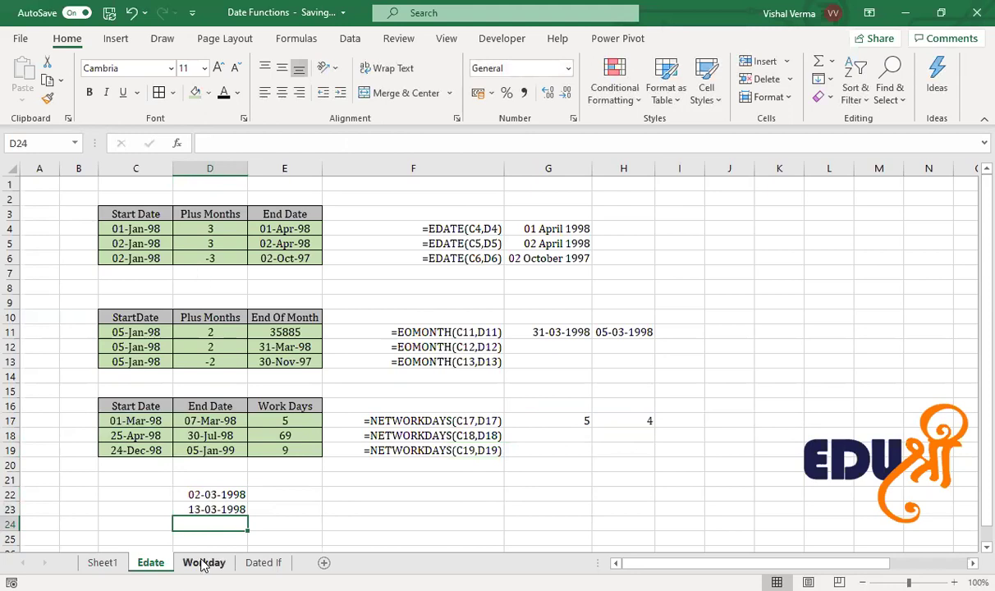
Step: Change the second holiday date in cell D23 to 03-03-1998
click(201, 509)
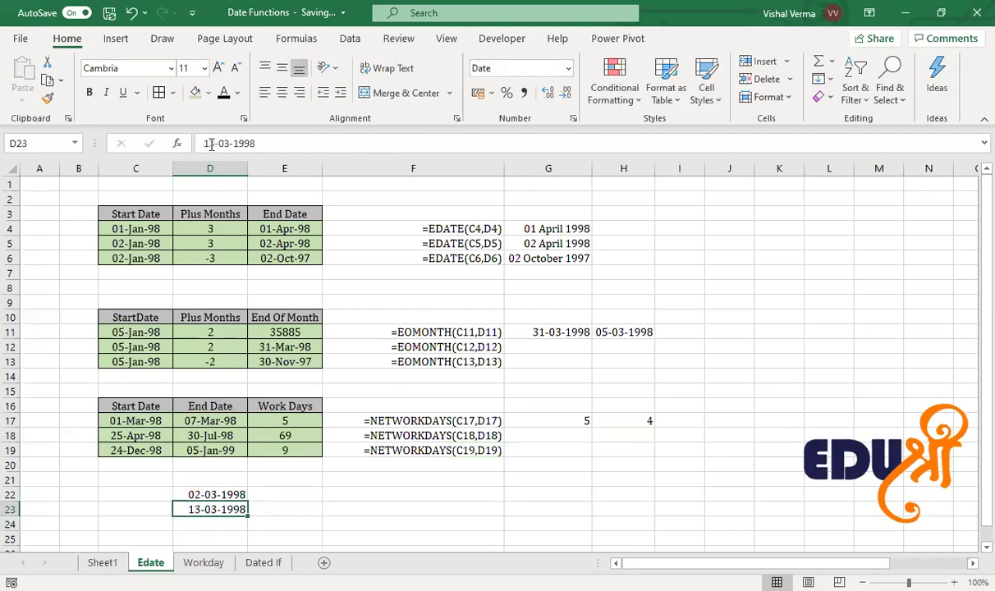
click(211, 144)
key(BackSpace)
text(0)
key(Return)
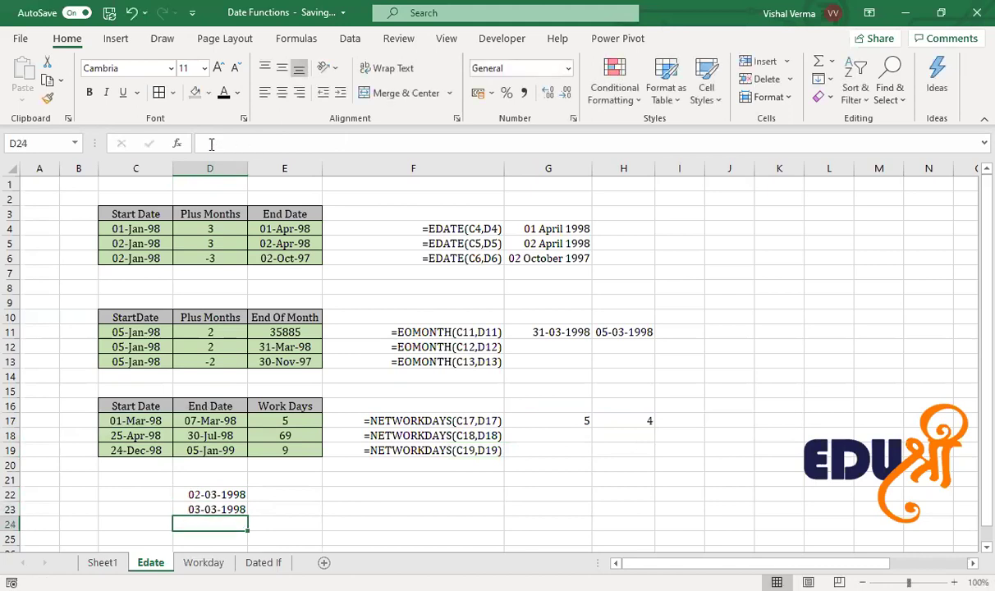
Step: Enter the formula =NETWORKDAYS(C17,D17,D22:D23) in cell I17, using both listed dates as holidays
click(638, 421)
click(682, 419)
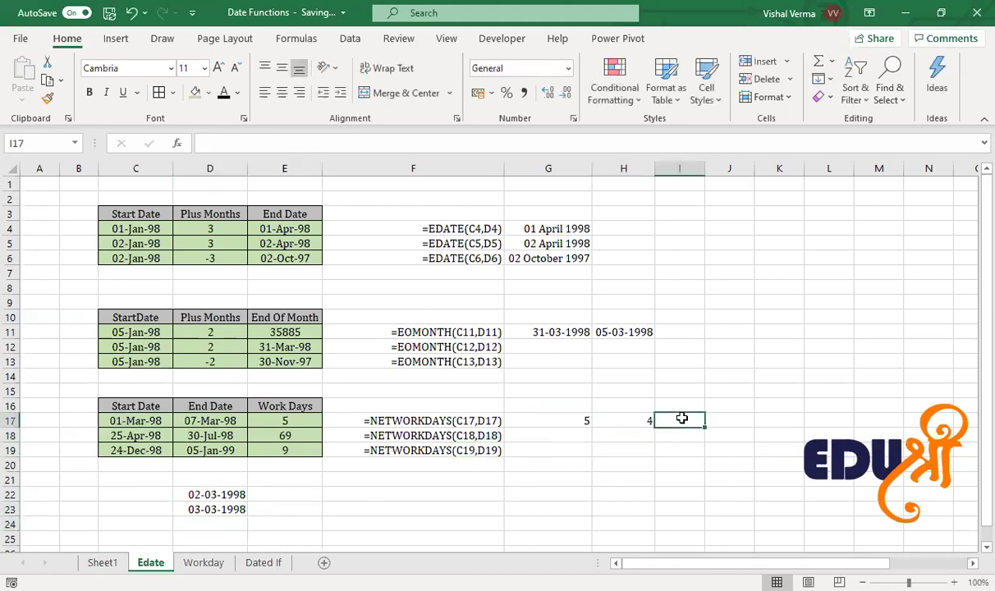
text(=)
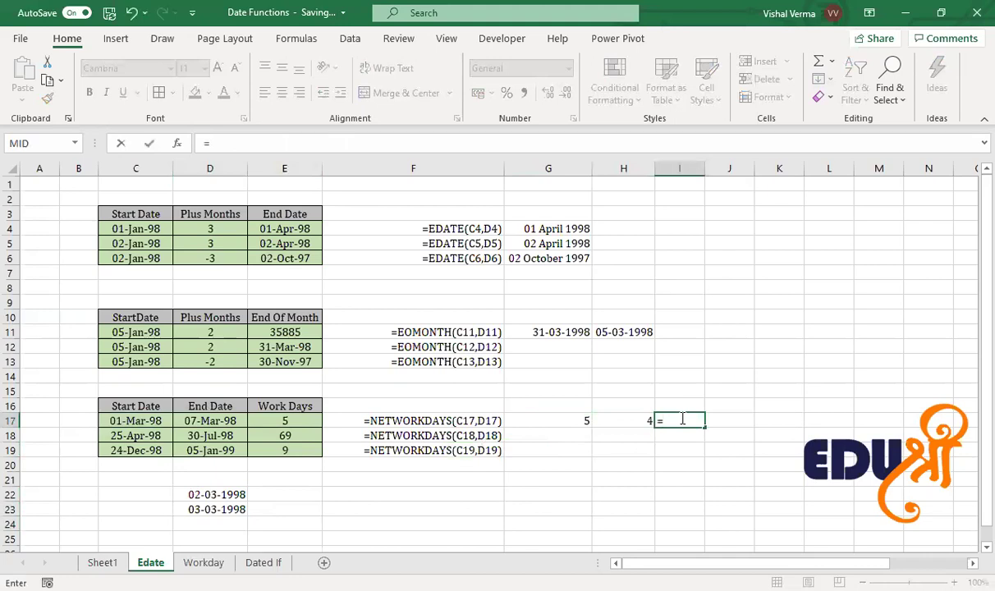
text(ne)
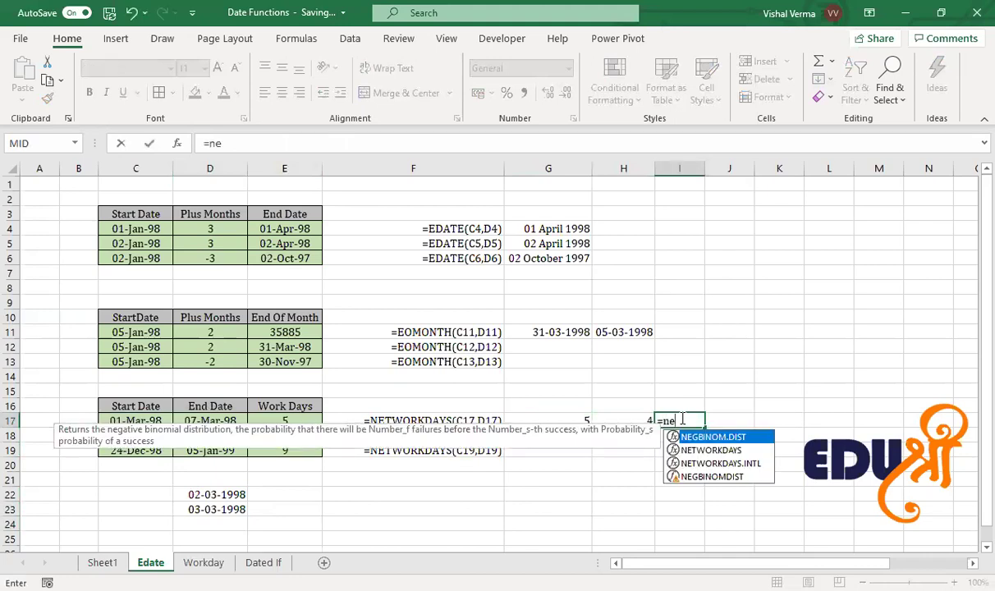
key(Down)
key(Tab)
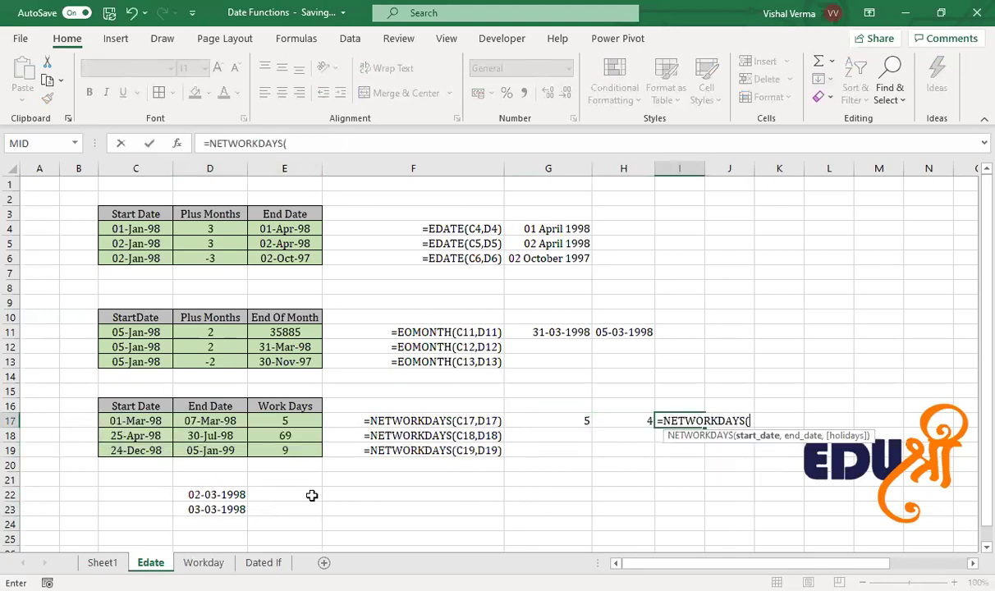
click(133, 421)
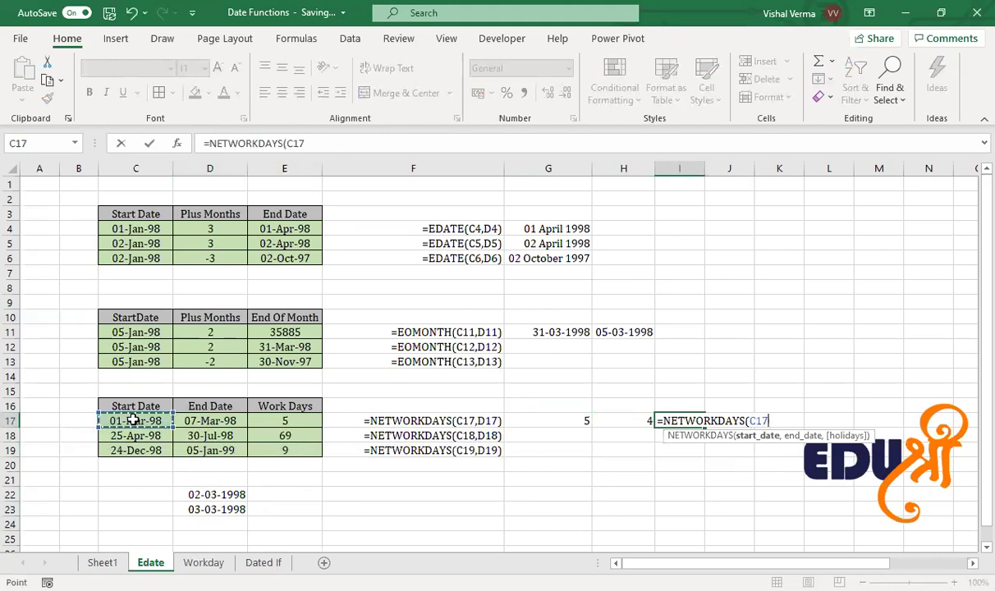
text(,)
click(197, 419)
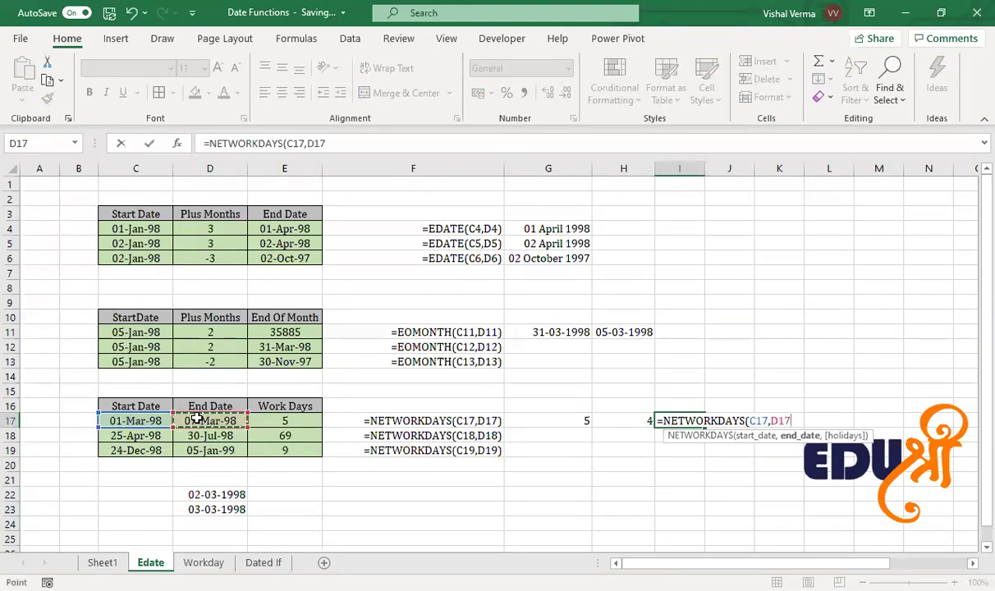
text(,)
click(234, 497)
drag(234, 503, 234, 505)
text())
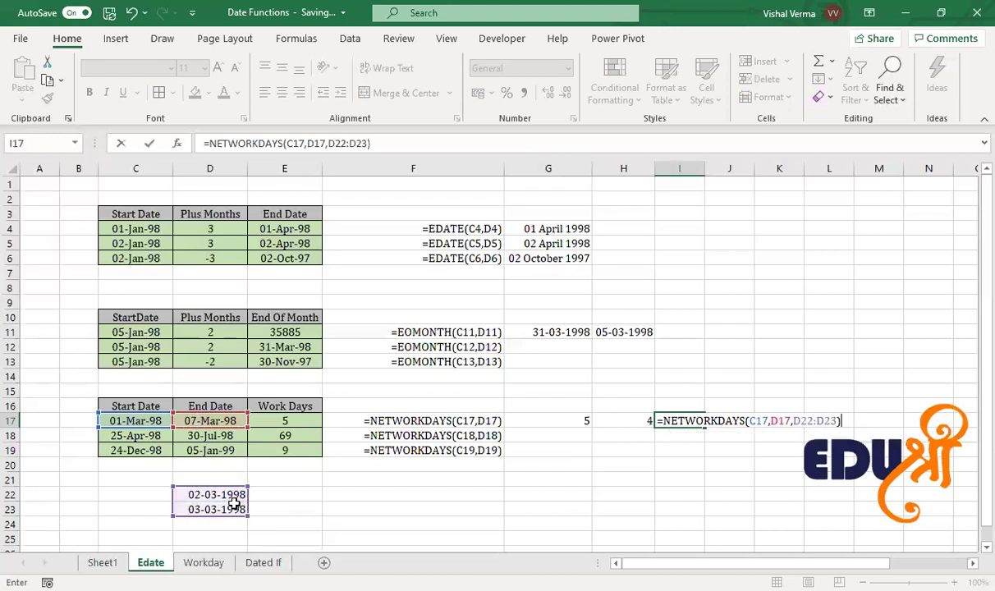
key(Return)
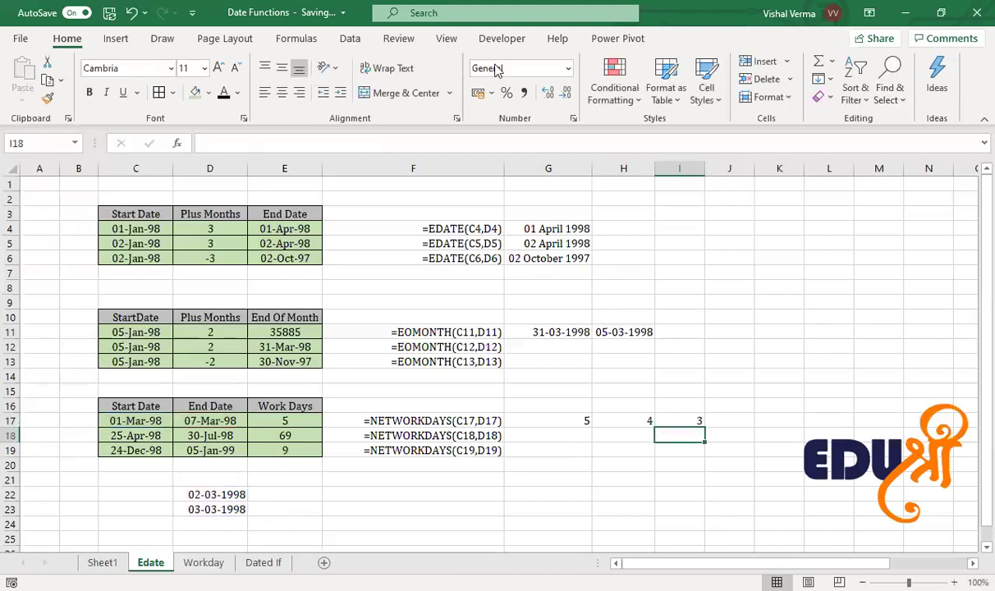
Step: On the Workday sheet, enter the formula =WORKDAY(C4,D4) in cell H4, leaving out the optional holidays argument
key(ctrl+Page_Down)
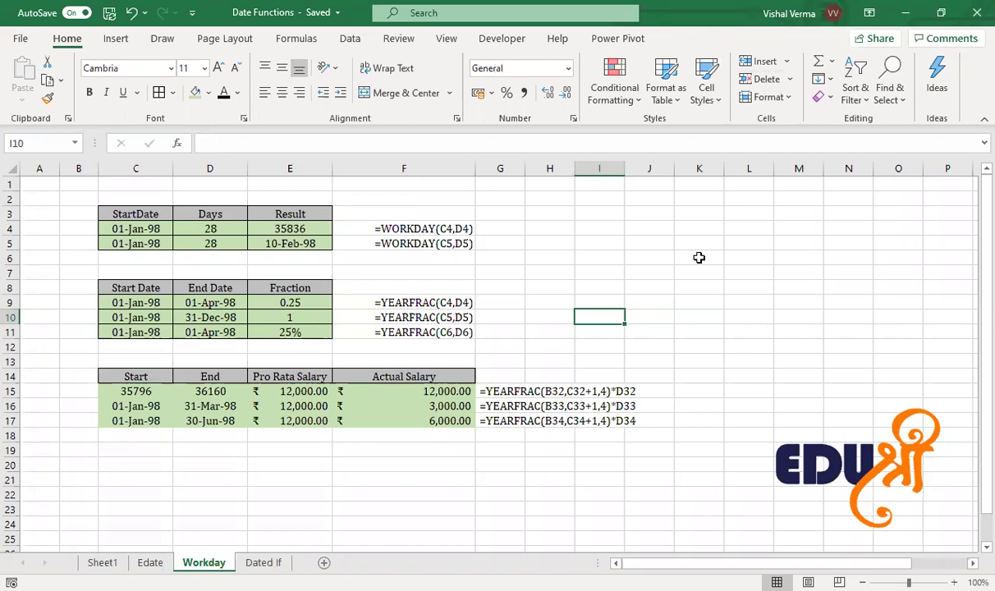
click(150, 562)
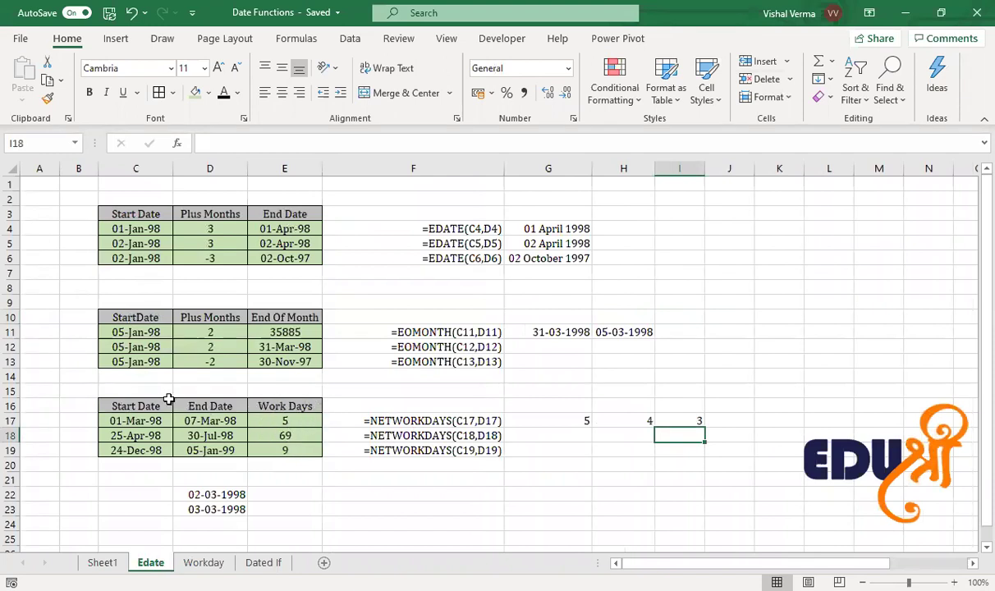
click(204, 563)
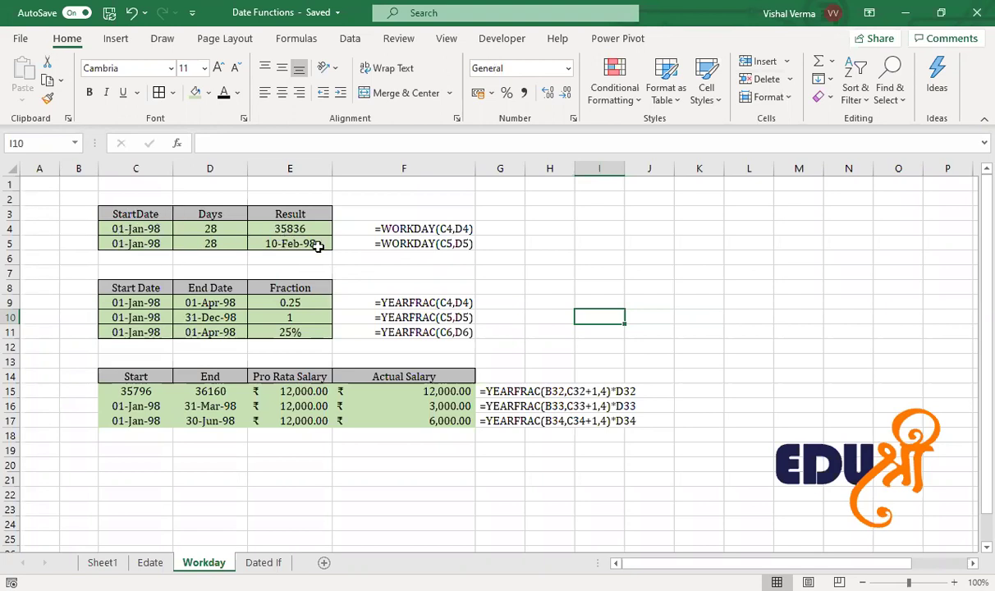
click(564, 228)
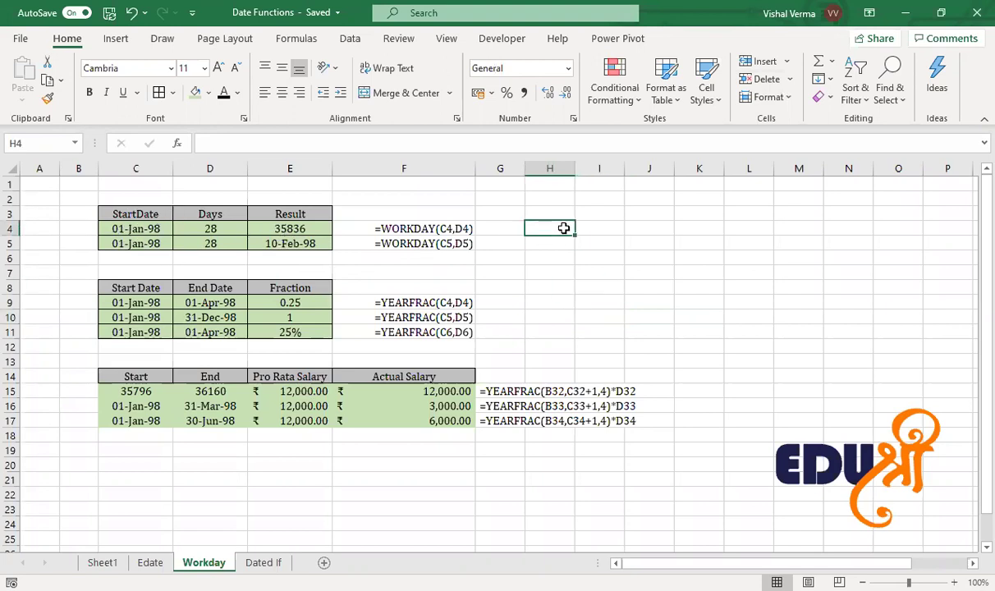
text(=w)
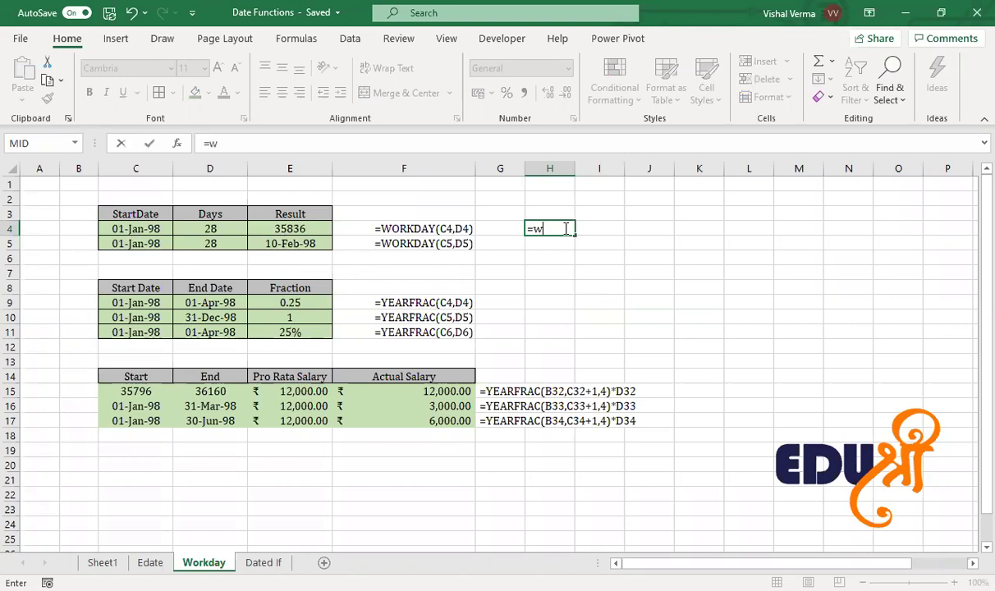
text(ork)
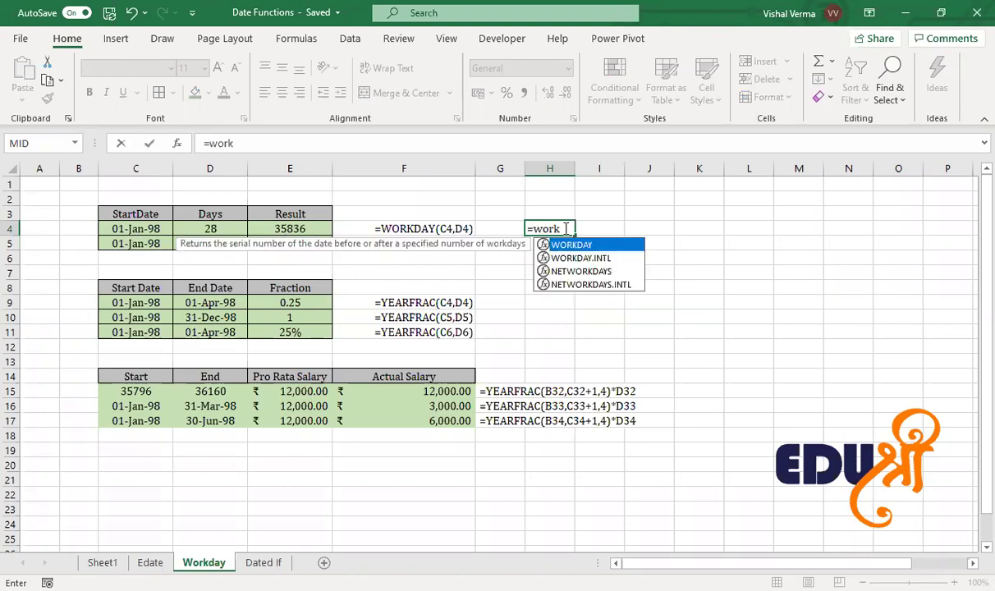
key(Tab)
click(139, 229)
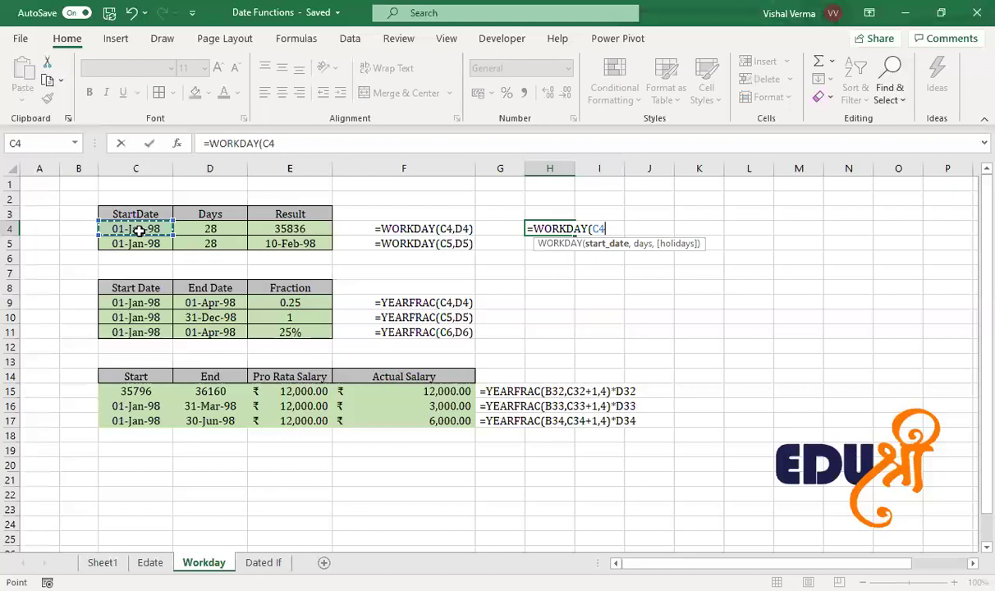
text(,)
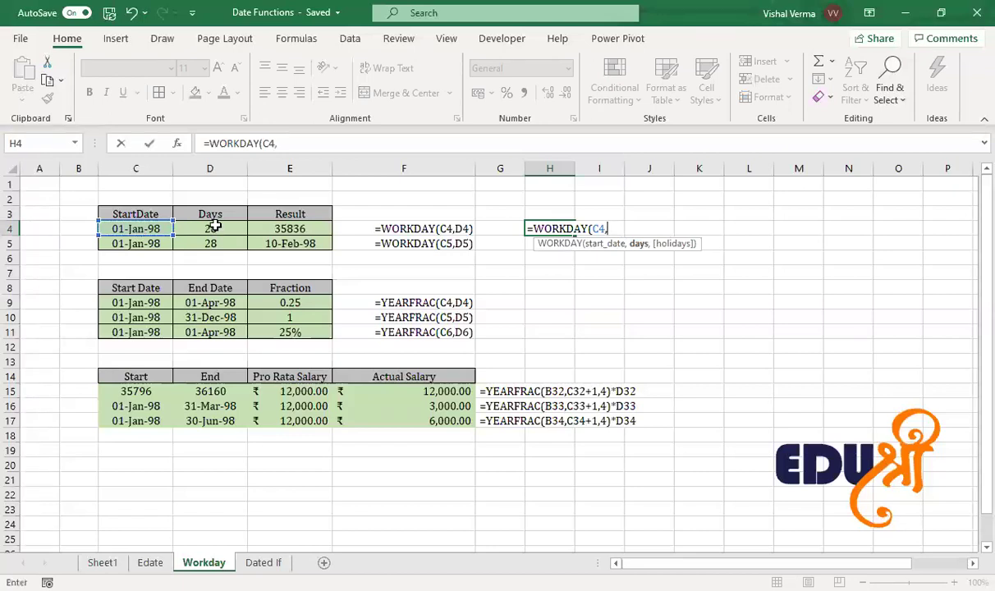
click(214, 226)
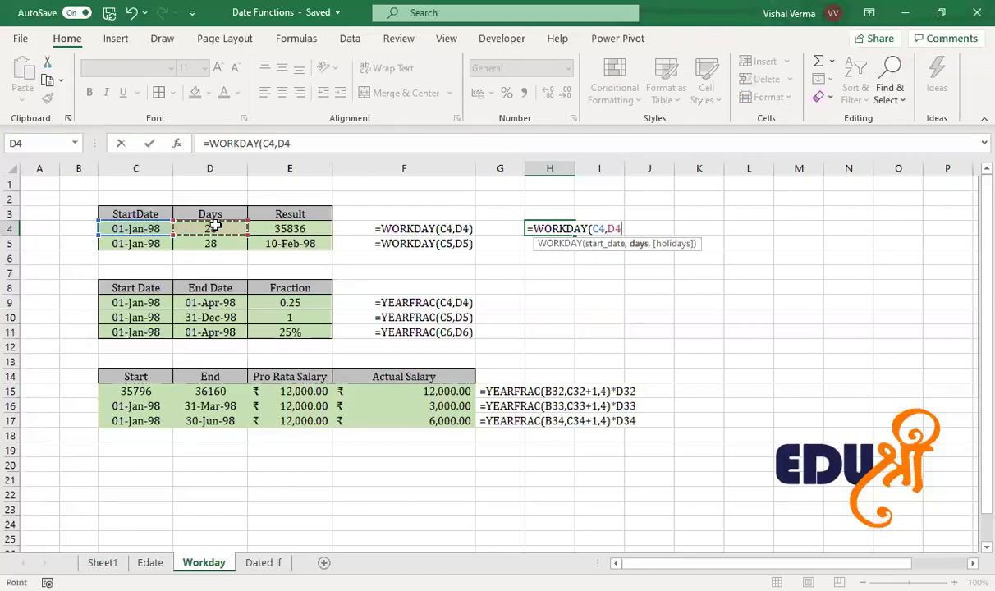
text(,)
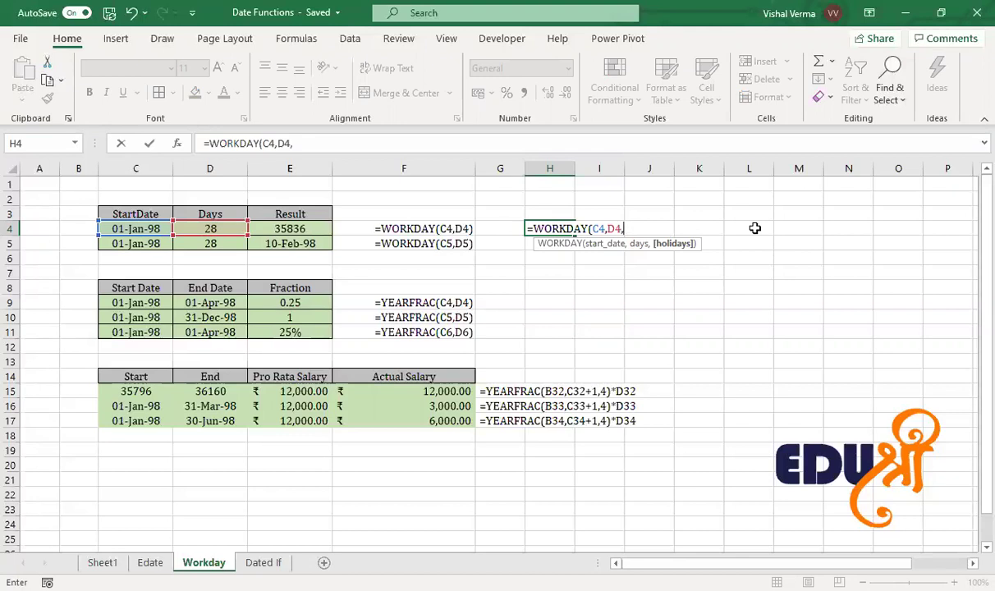
key(BackSpace)
text())
key(Return)
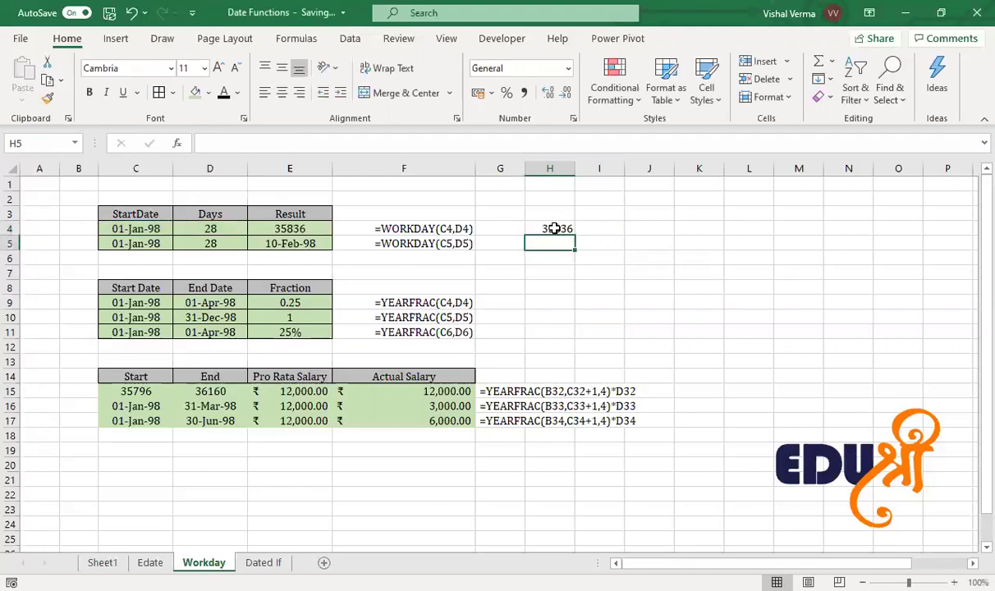
Step: Apply the Short Date number format to the WORKDAY results in cells H4 and E4
click(553, 226)
click(568, 70)
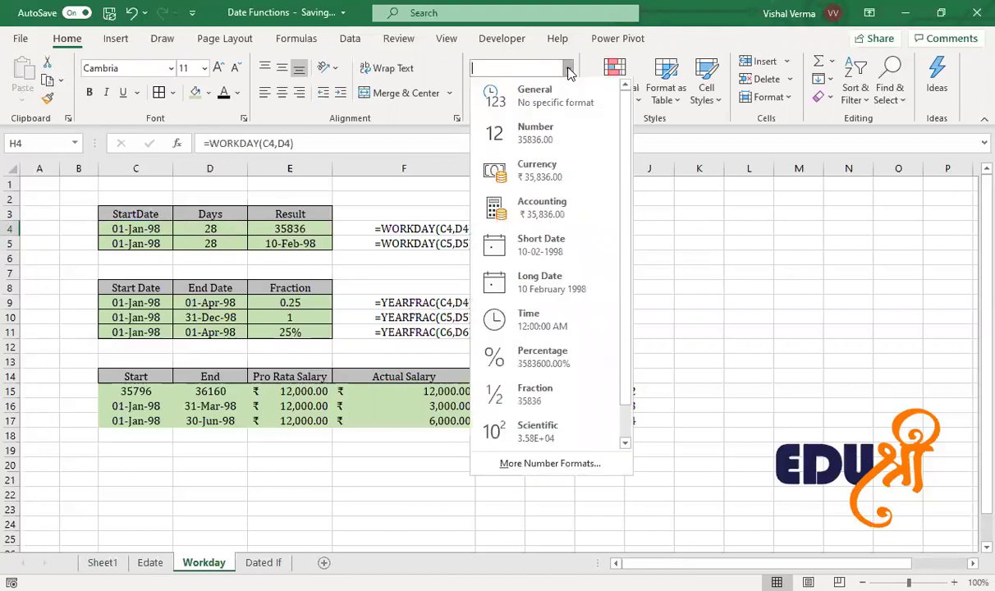
click(568, 254)
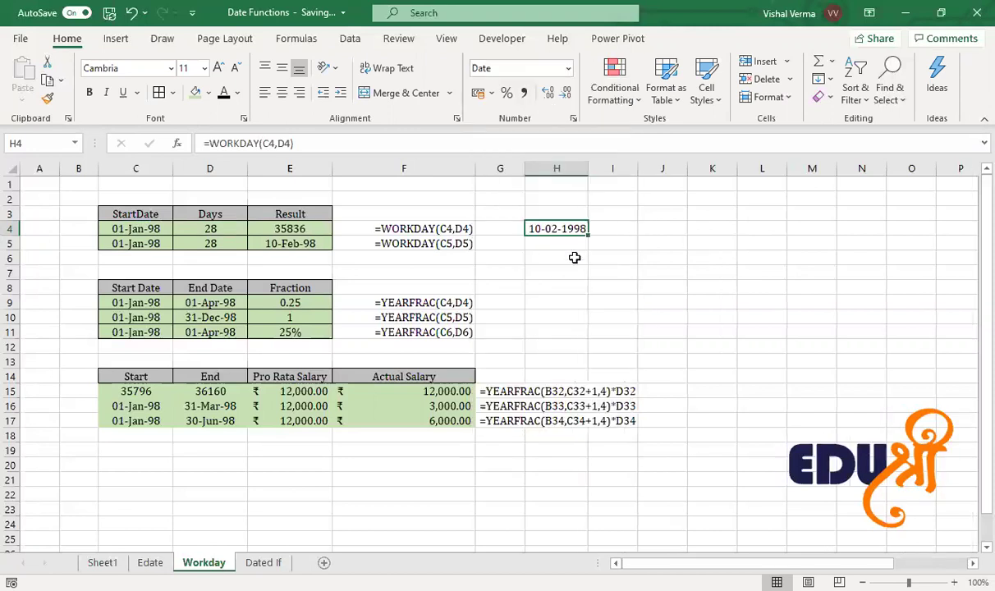
click(595, 284)
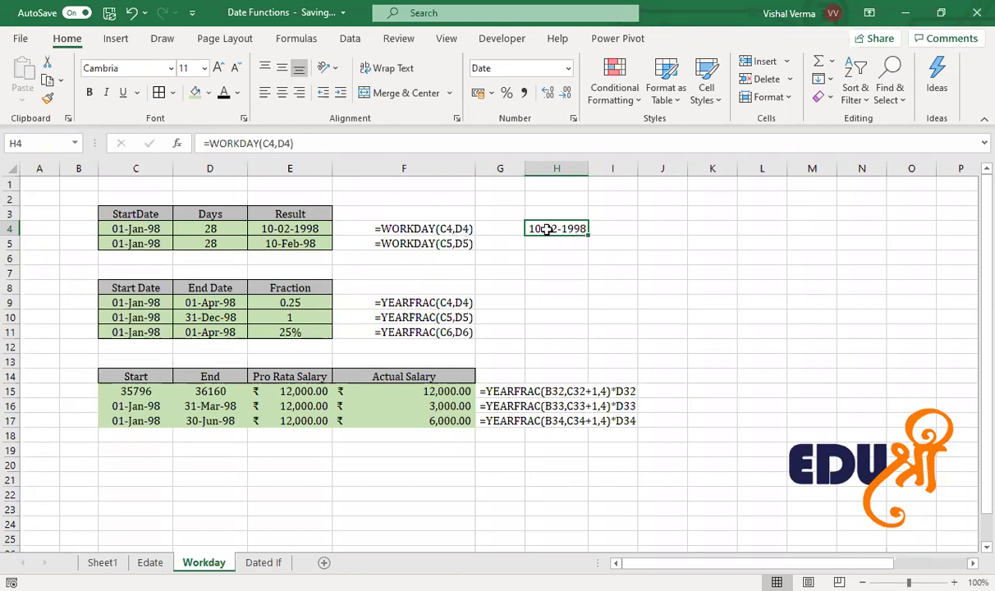
click(228, 228)
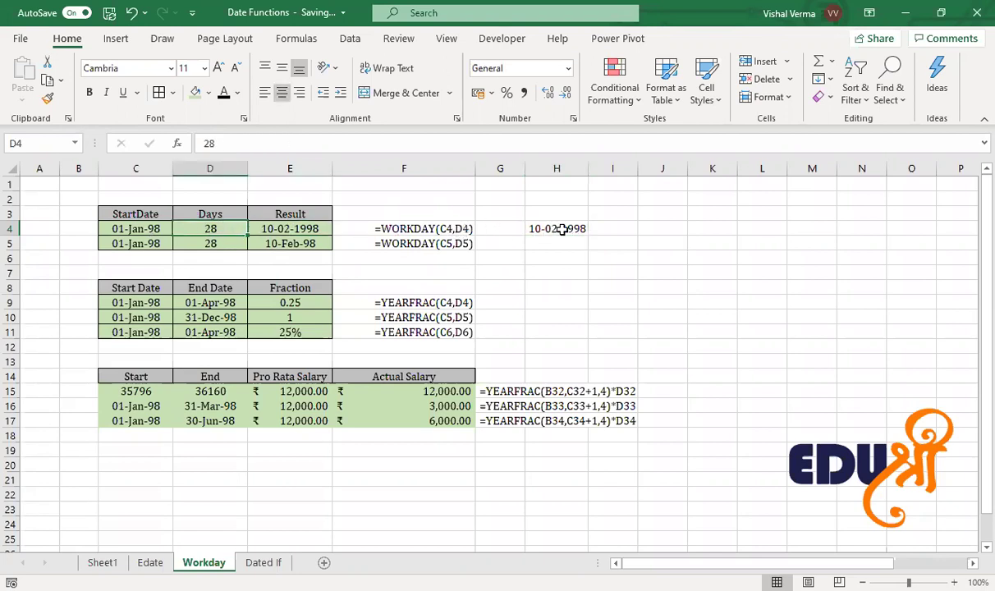
click(535, 223)
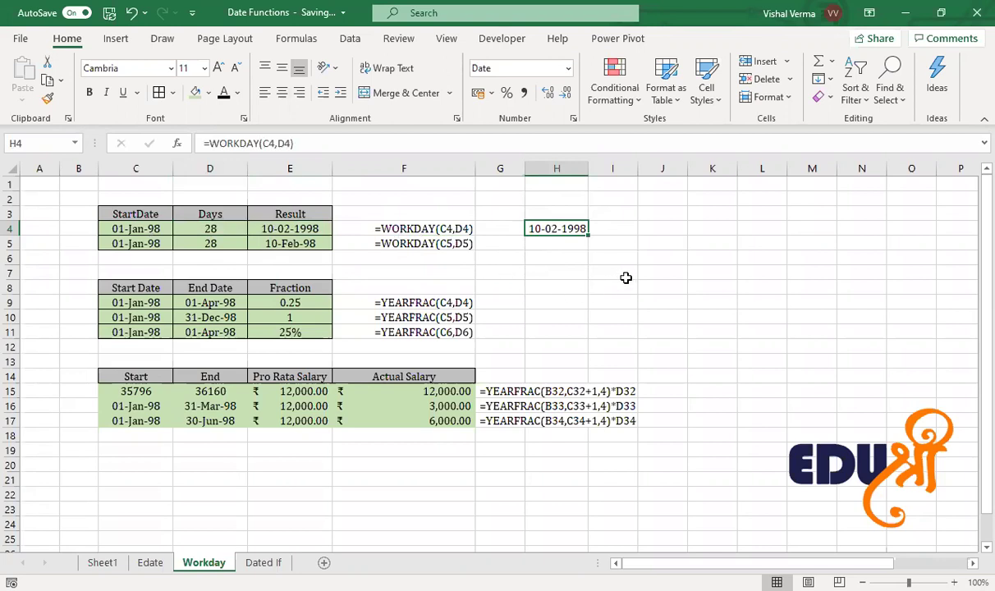
Step: Enter the formula =WORKDAY.INTL(C4,D4,11) in cell I4, using the Sunday only weekend option
click(618, 231)
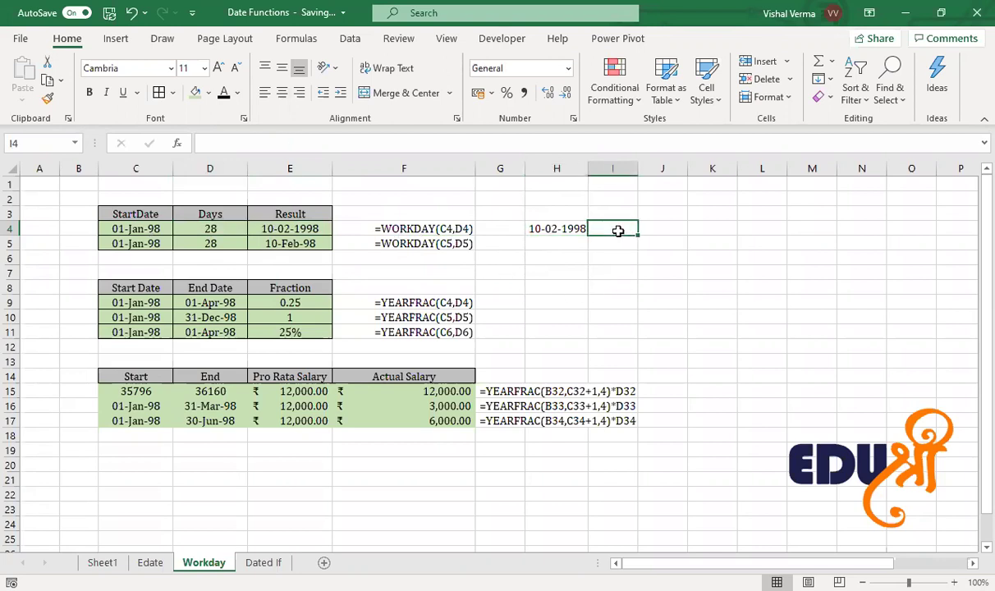
text(=)
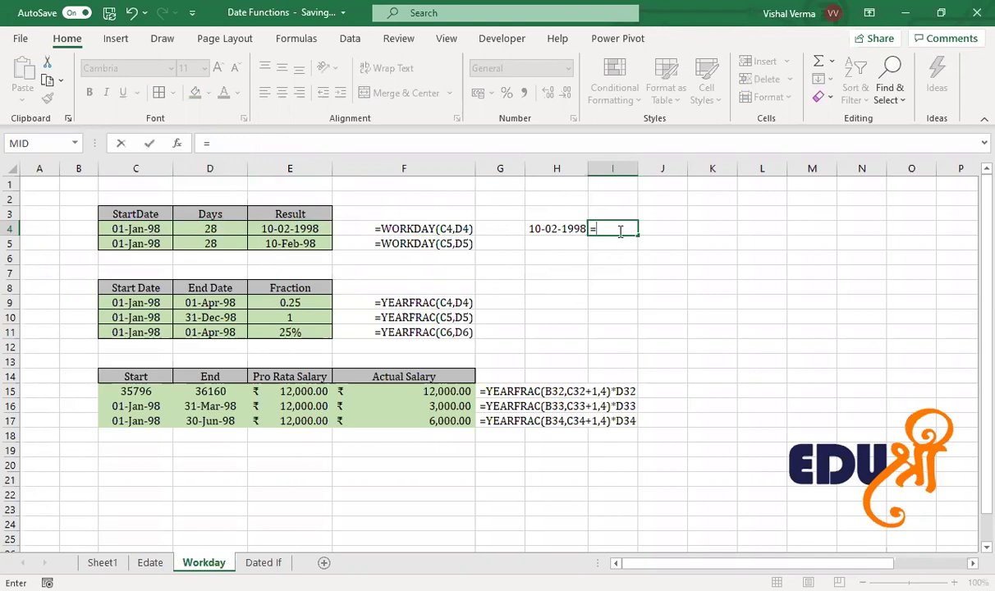
text(wor)
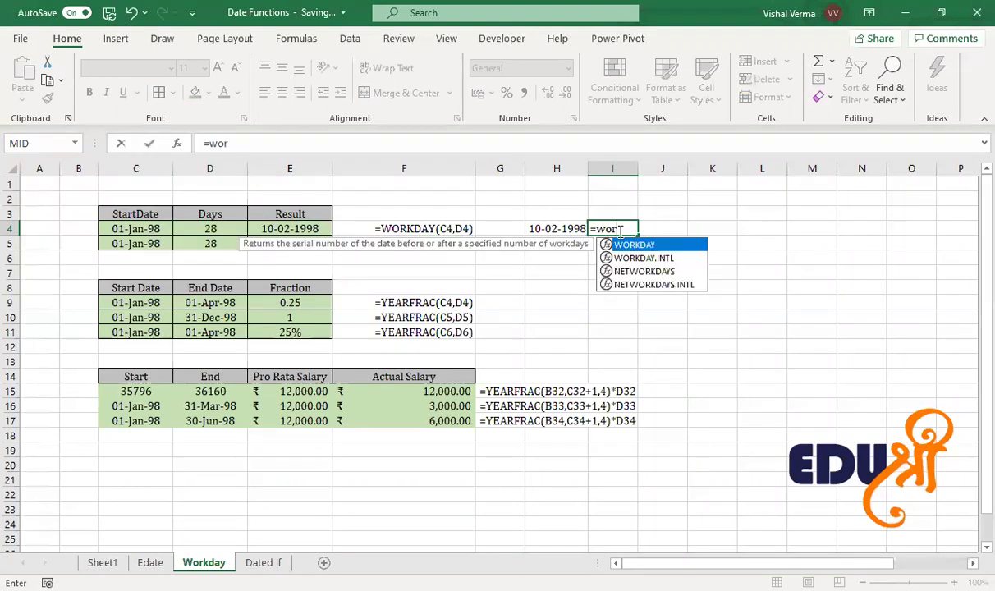
key(Down)
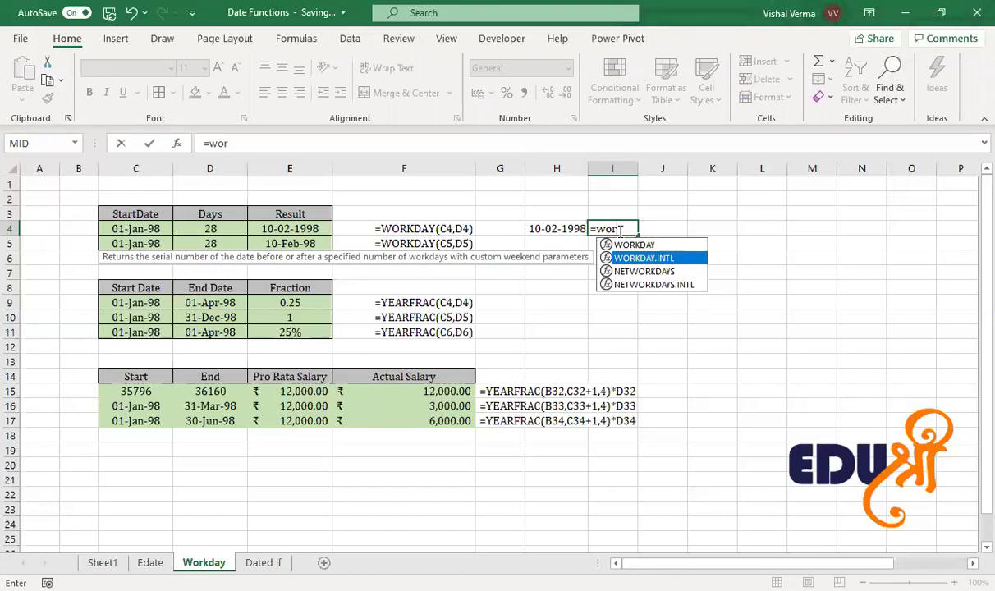
key(Tab)
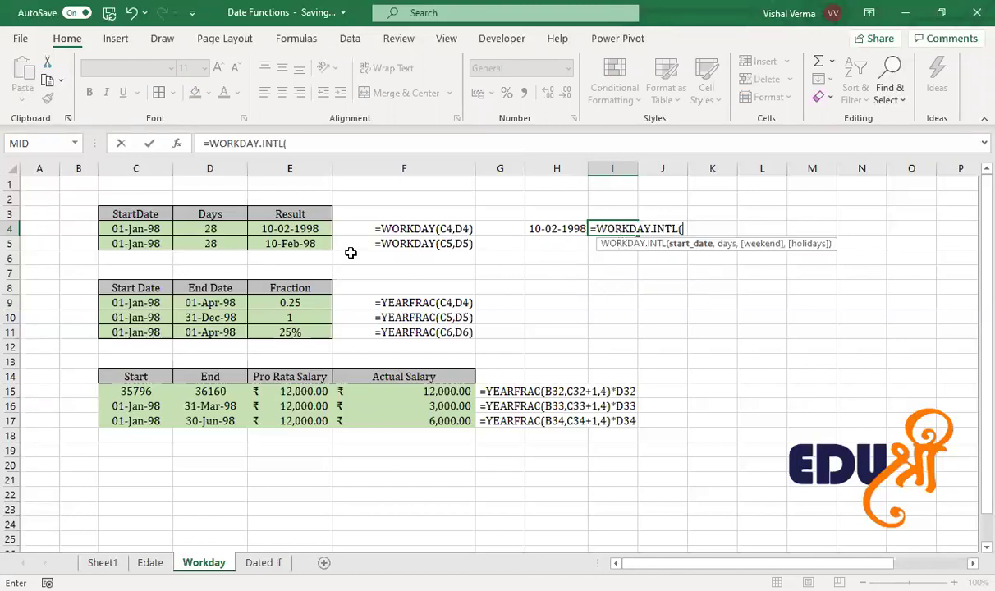
click(151, 226)
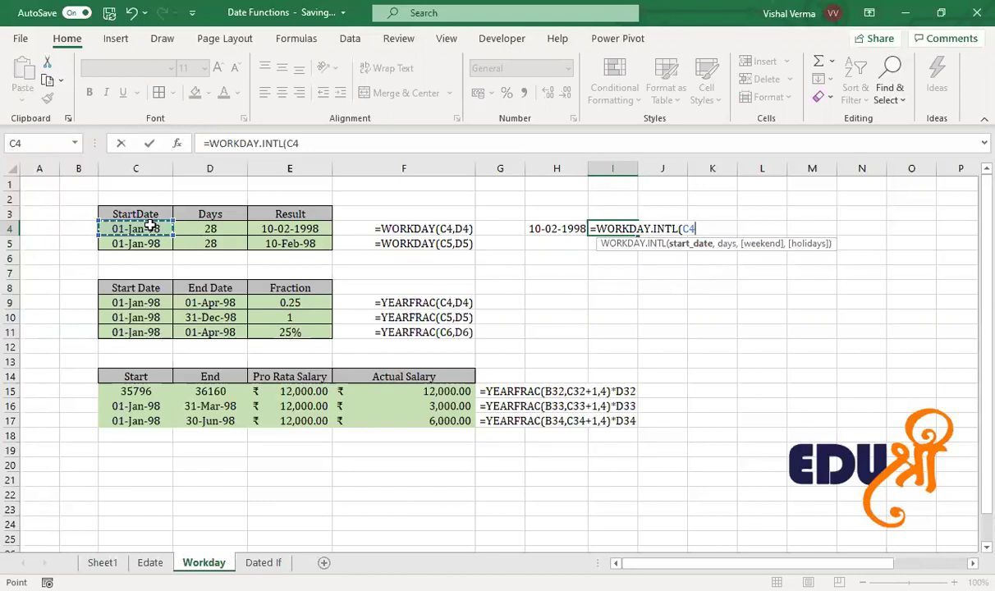
text(,)
click(199, 228)
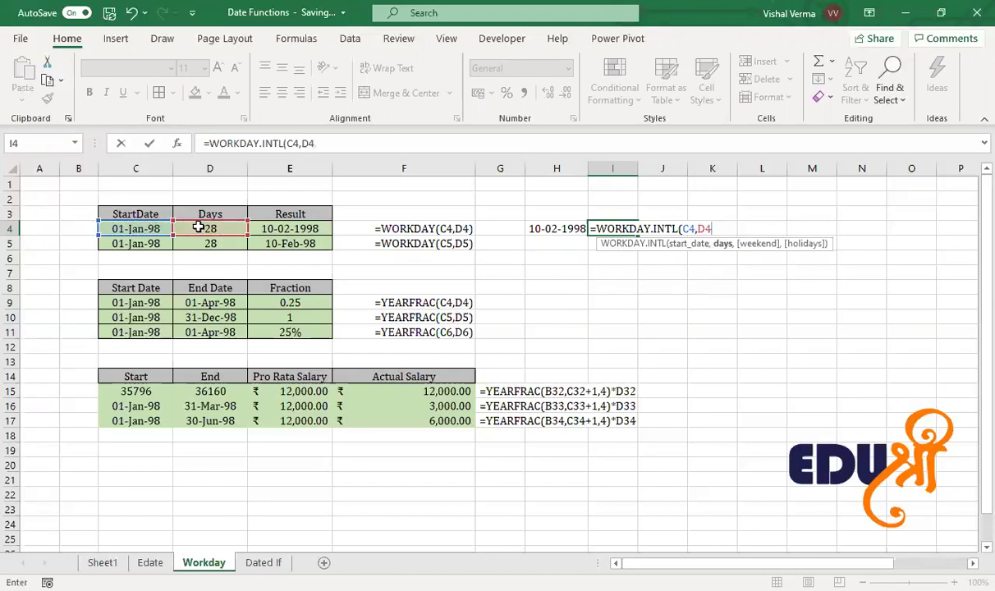
text(,)
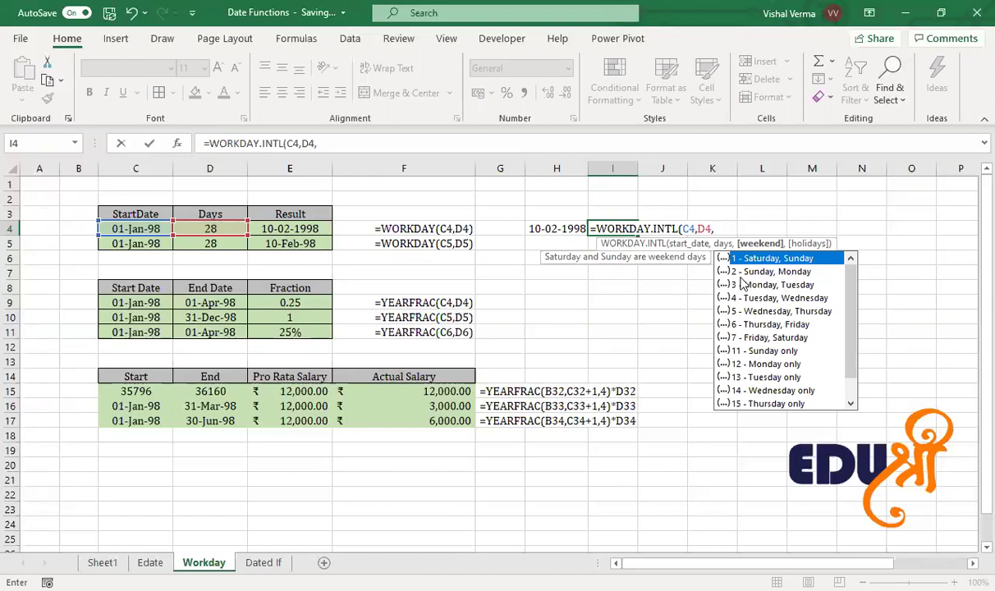
click(765, 353)
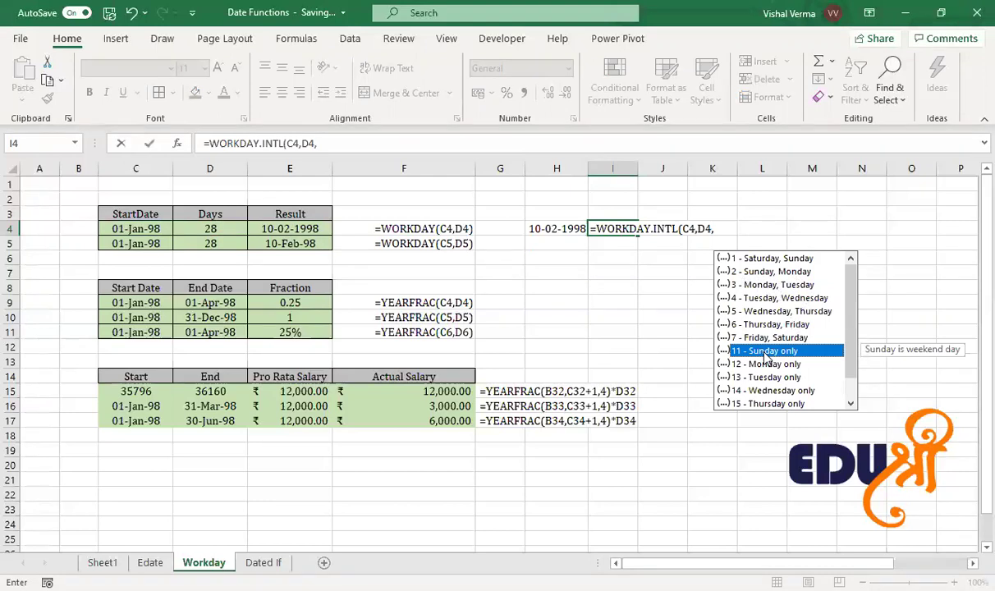
double_click(766, 353)
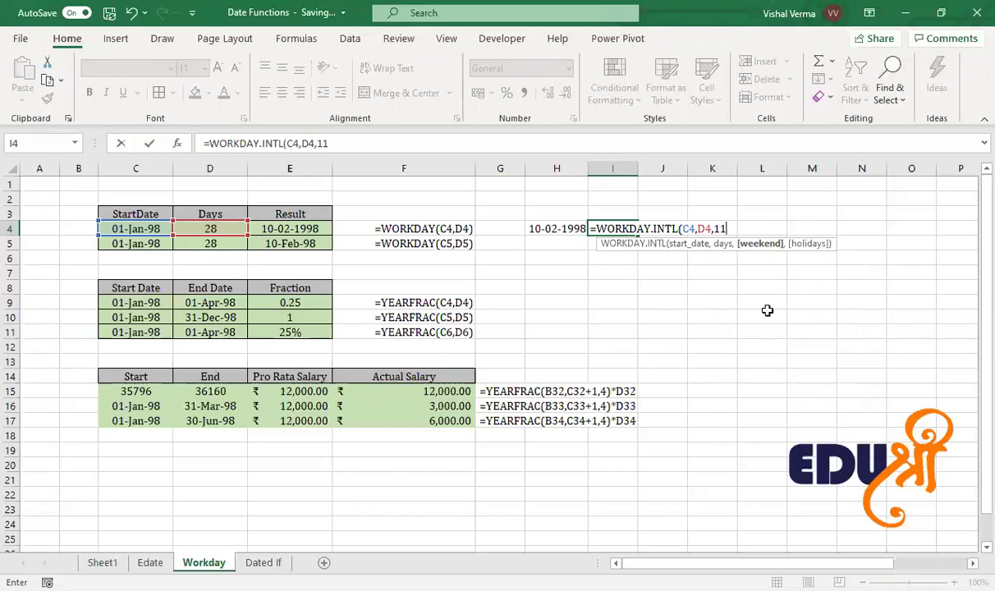
text())
key(Return)
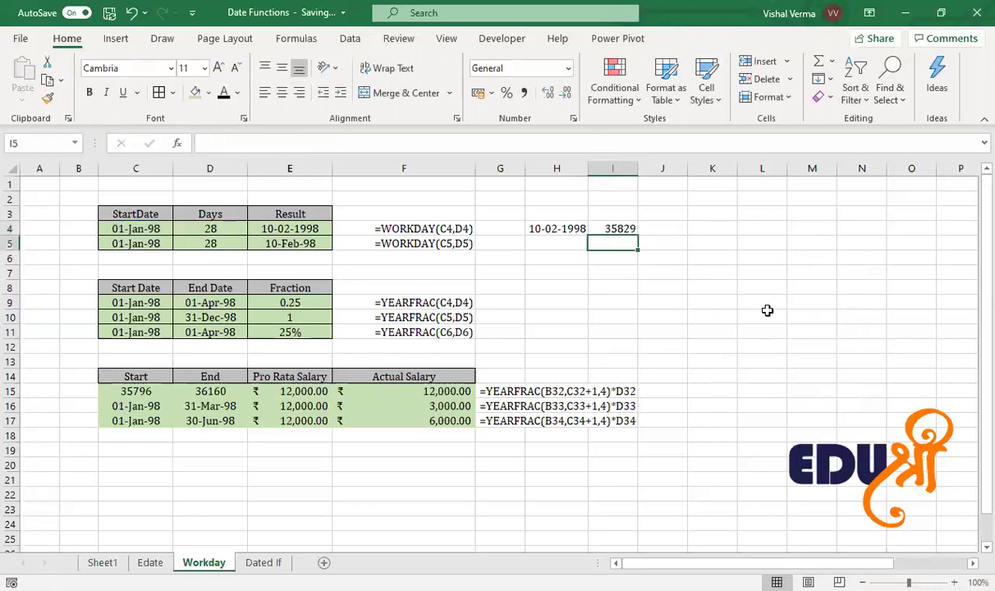
Step: Apply the Short Date number format to the WORKDAY.INTL result in cell I4
click(628, 228)
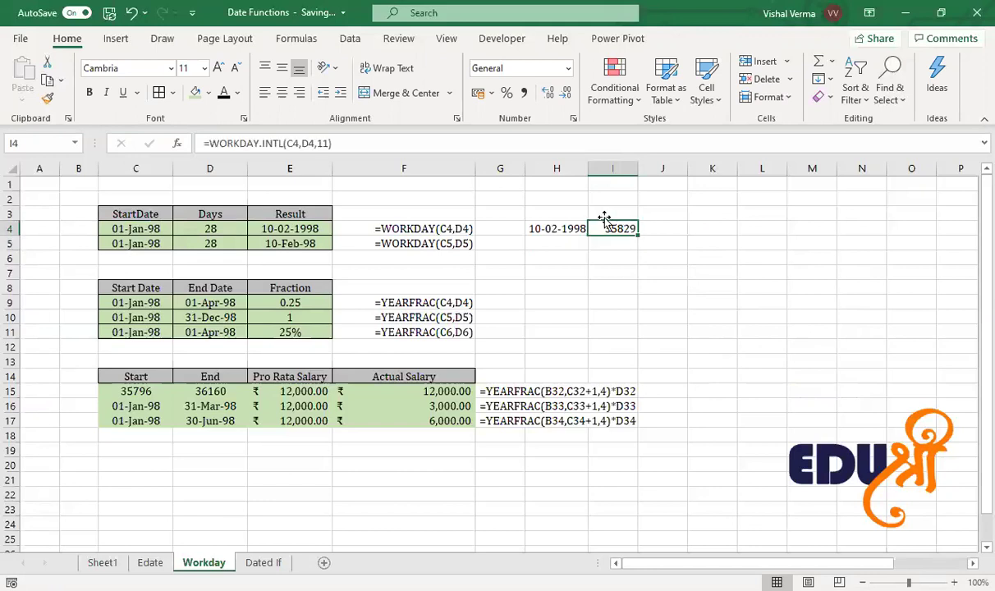
click(568, 69)
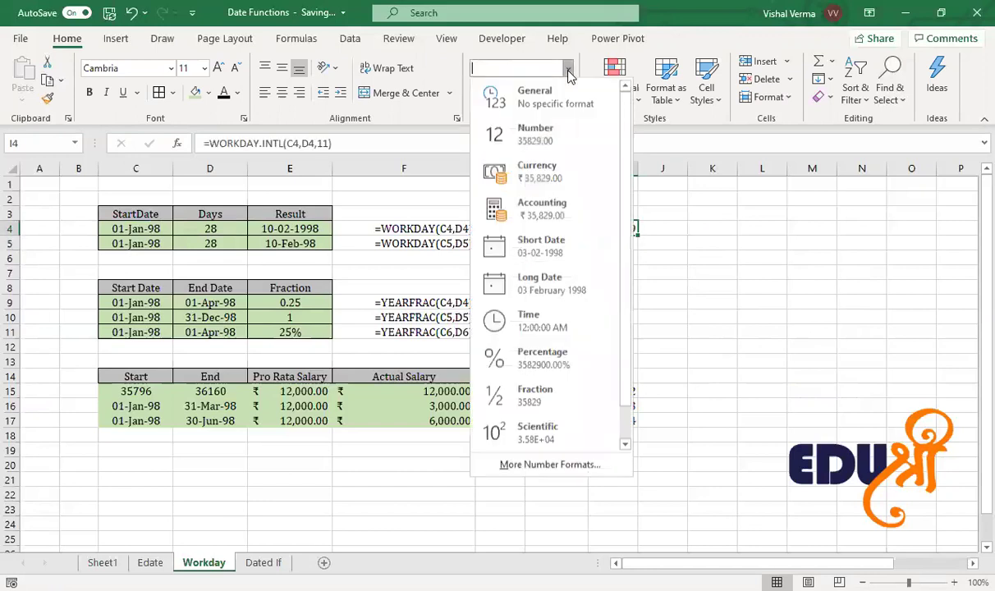
click(541, 247)
click(662, 298)
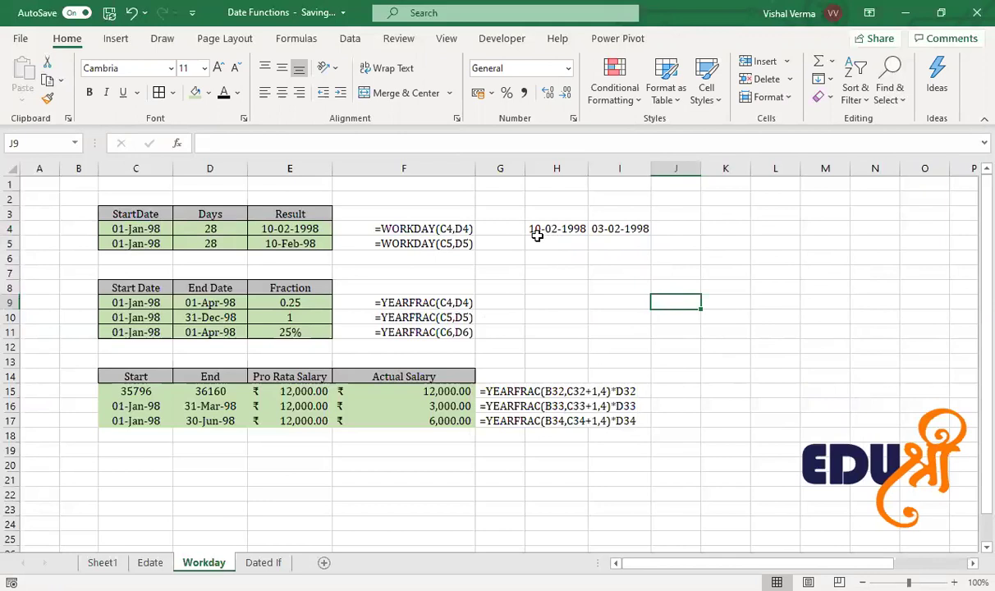
click(678, 227)
text(=)
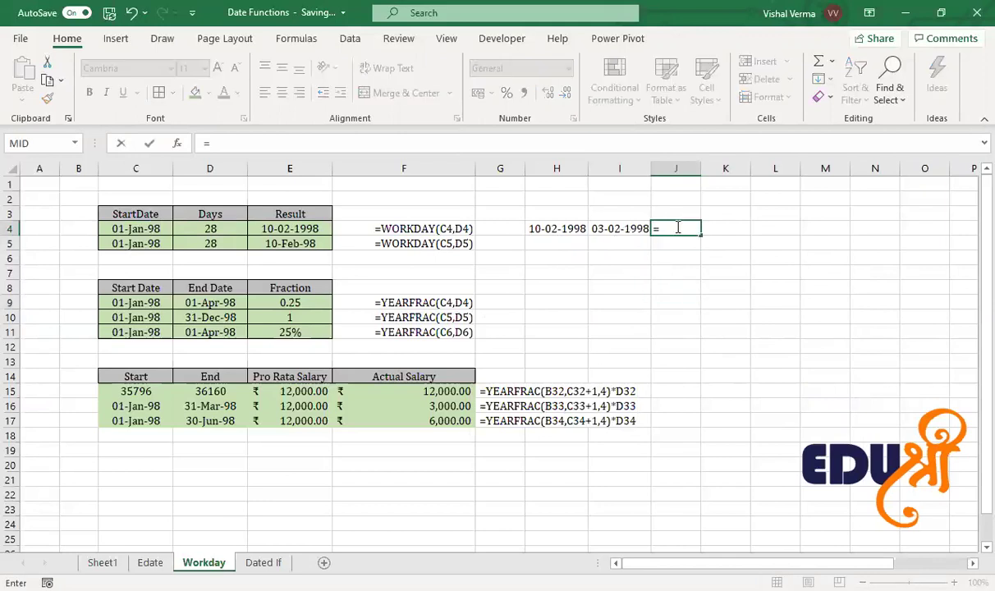
text(wo)
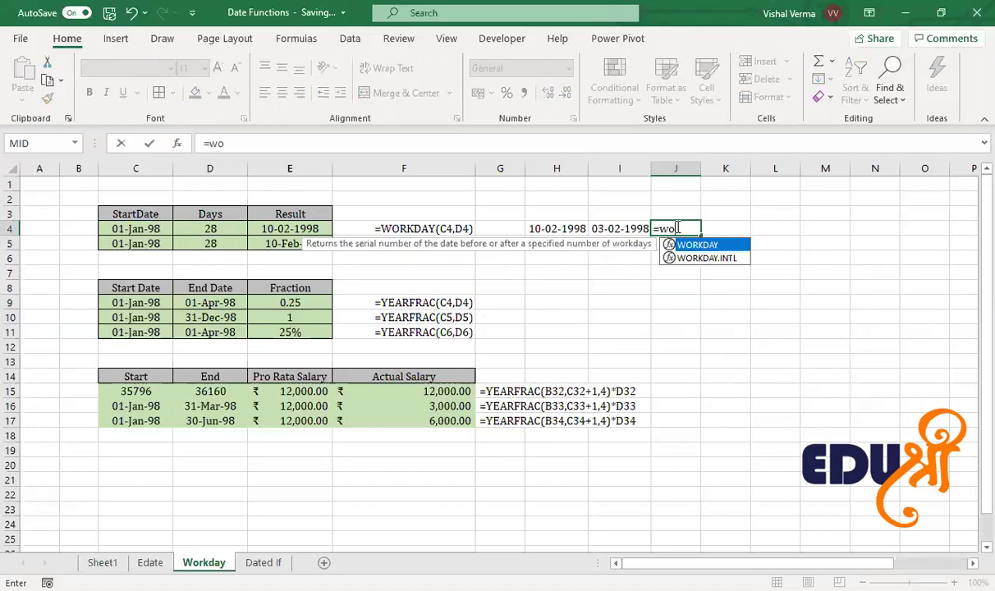
key(Tab)
click(129, 228)
text(,)
click(214, 229)
text(,)
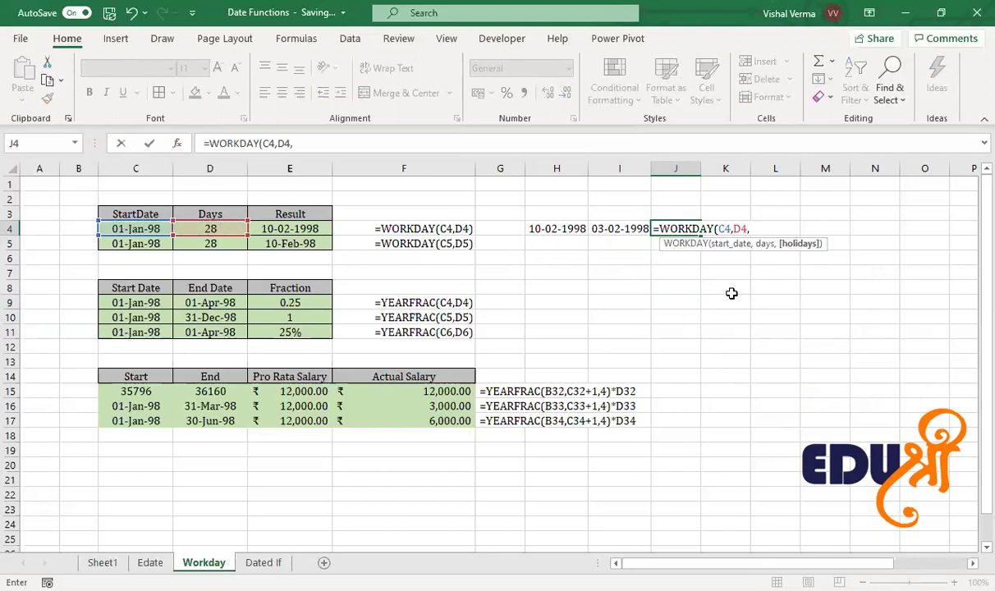
key(BackSpace)
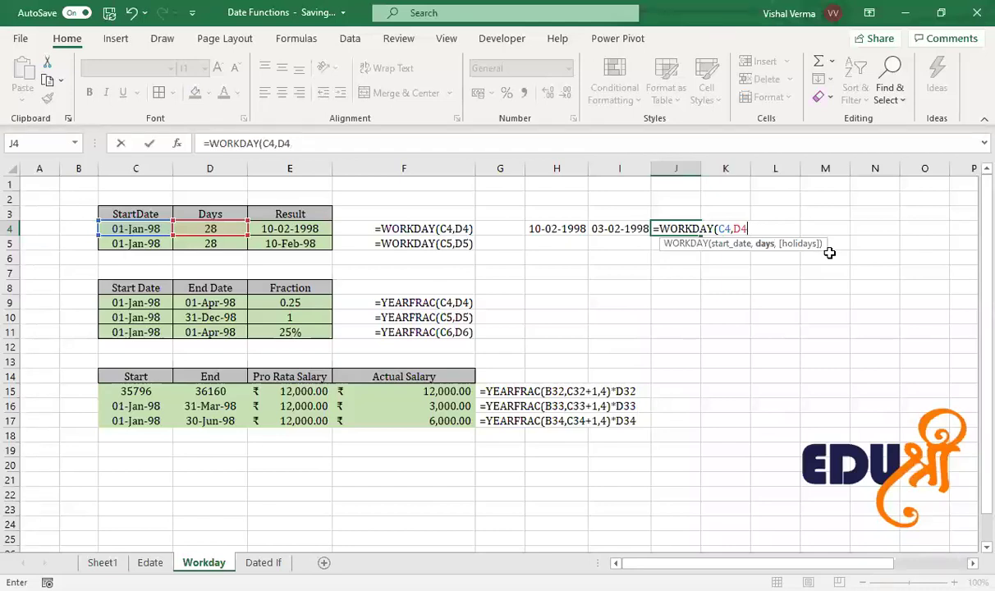
key(BackSpace)
key(BackSpace)
key(BackSpace)
key(BackSpace)
key(BackSpace)
key(BackSpace)
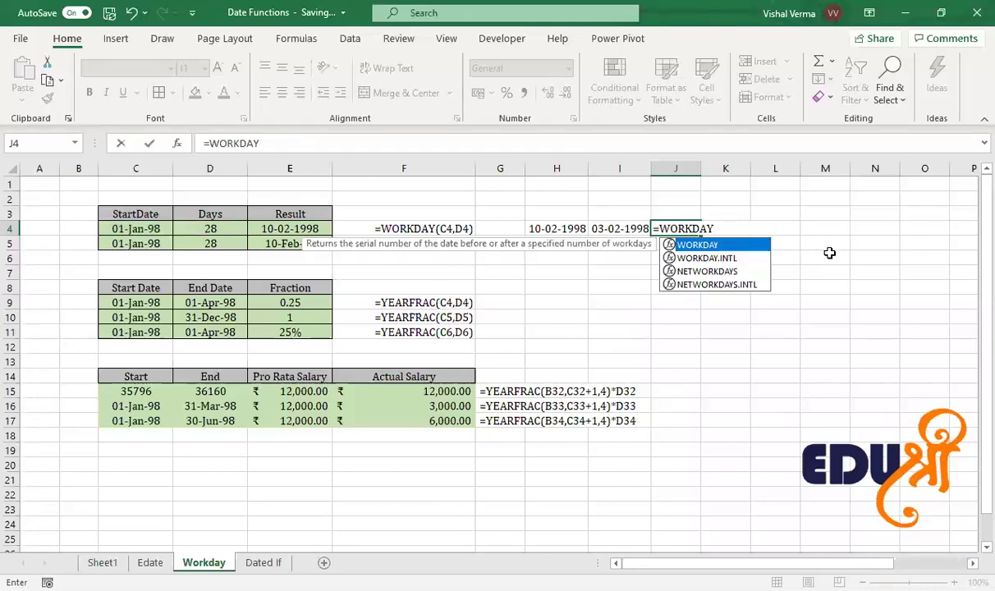
Step: Start a WORKDAY.INTL formula in cell J4 with C4 and D4, and examine the available weekend options
key(Down)
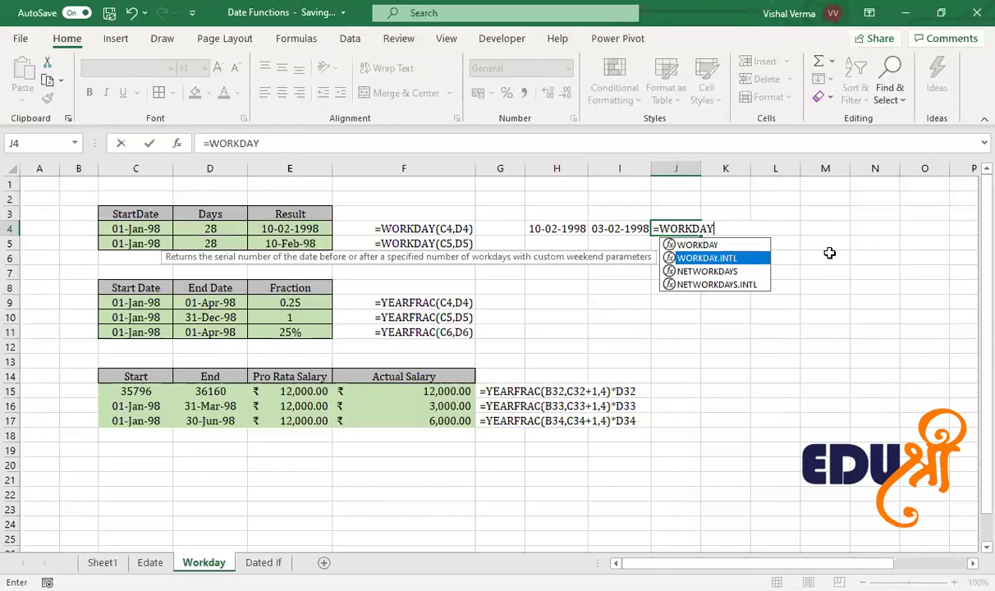
key(Tab)
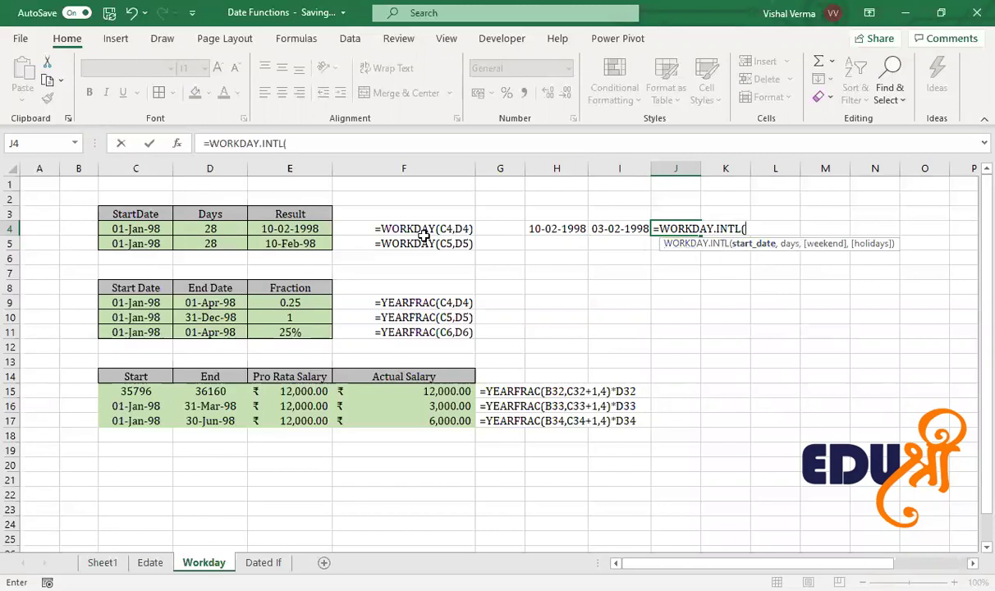
click(150, 229)
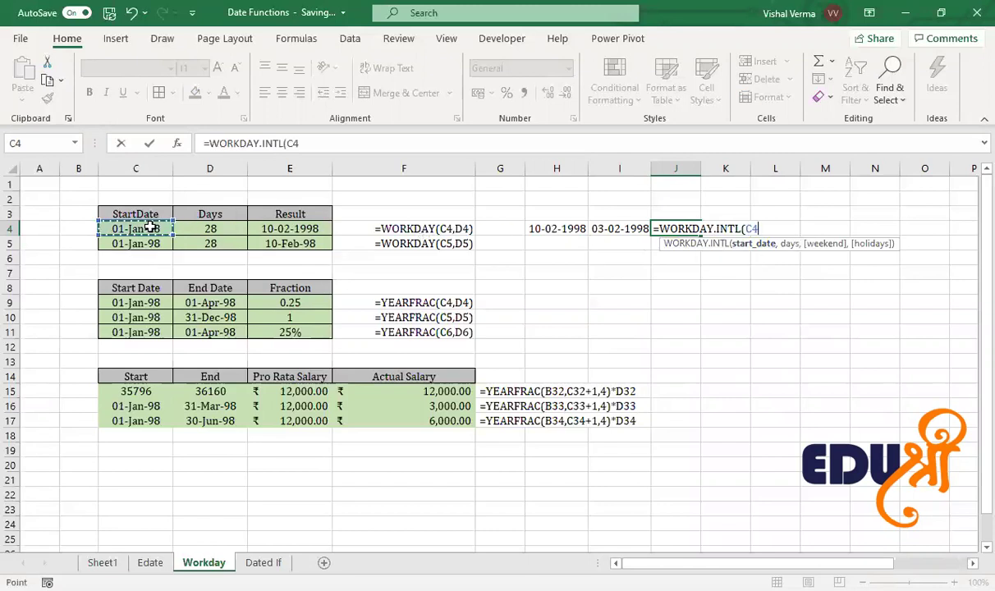
text(,)
click(215, 229)
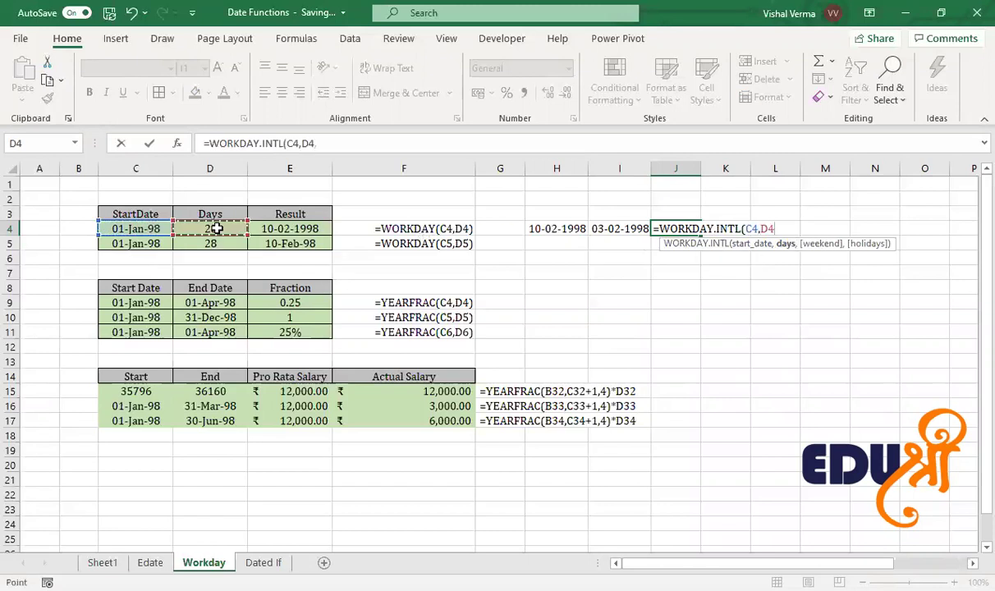
text(,)
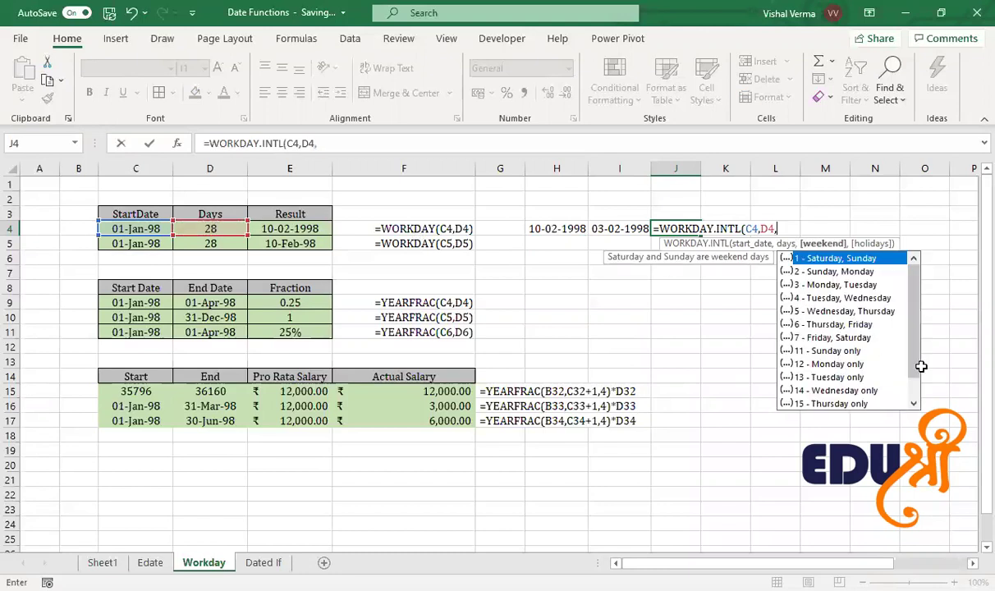
drag(920, 362, 914, 384)
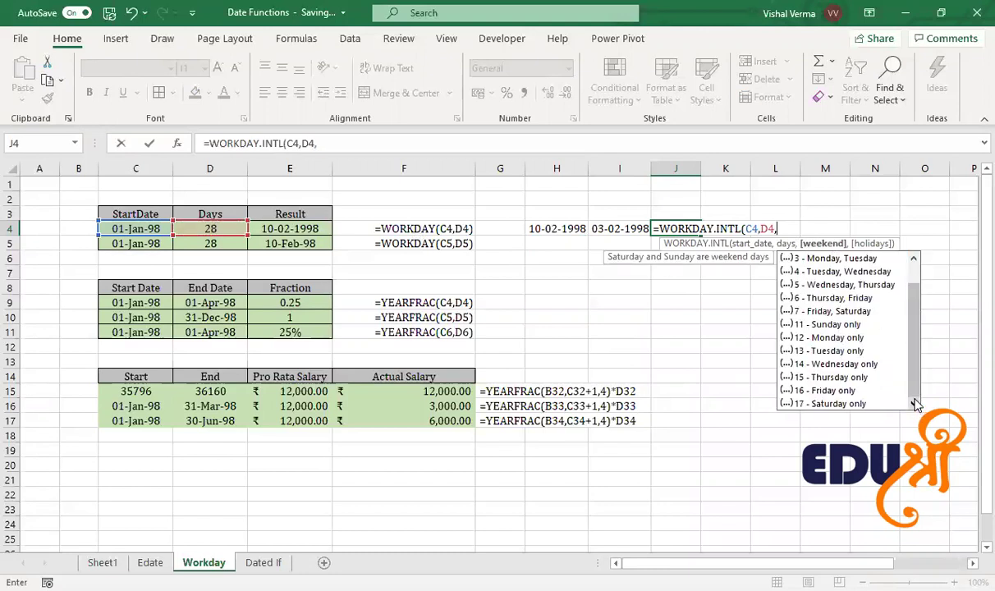
scroll(909, 330, up, 1)
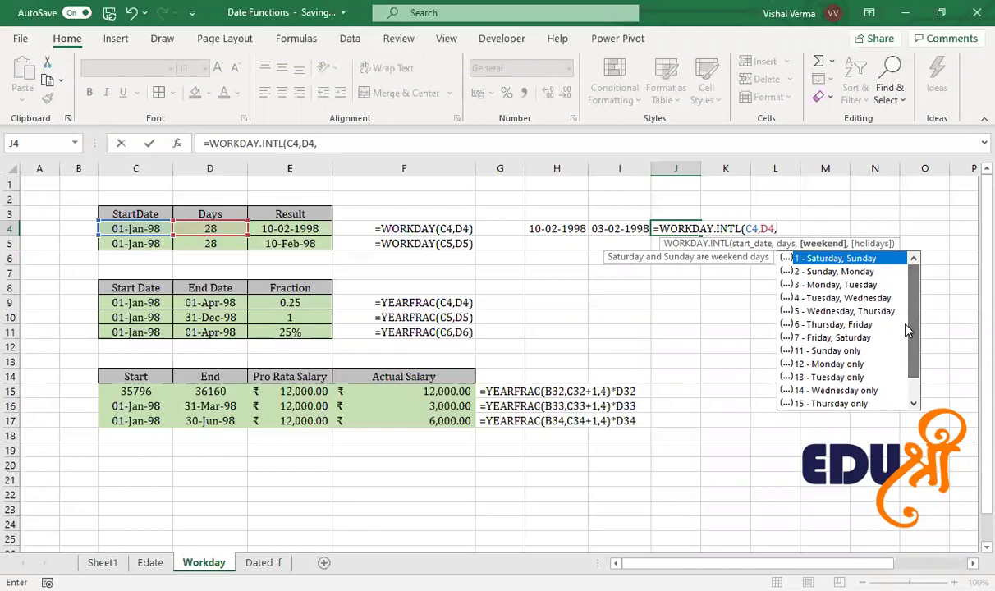
click(917, 380)
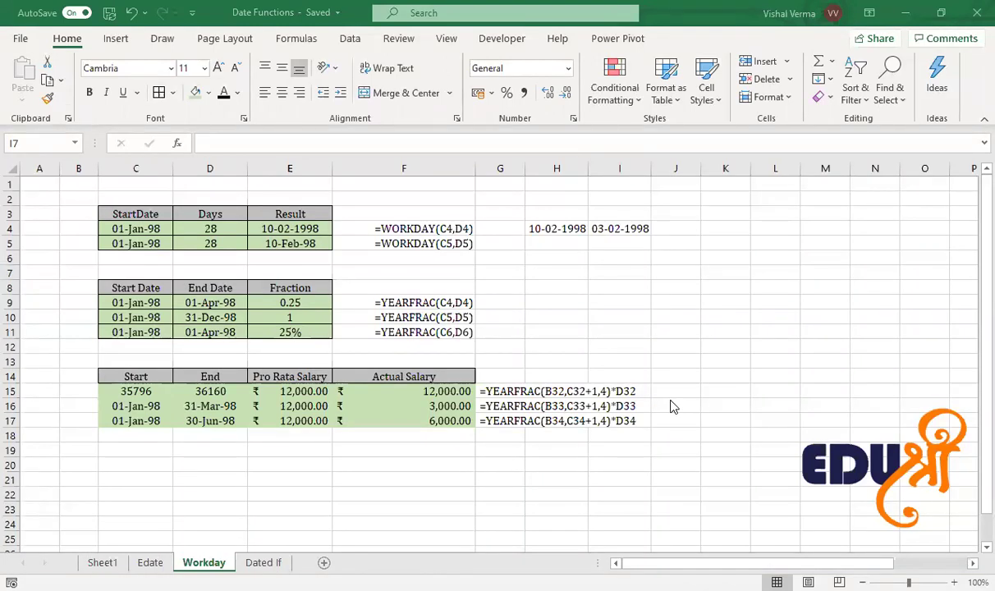
Step: Enter =YEARFRAC(C9,D9) in cell H9, leaving out the optional basis argument, and format the result as a percentage
click(574, 303)
text(=)
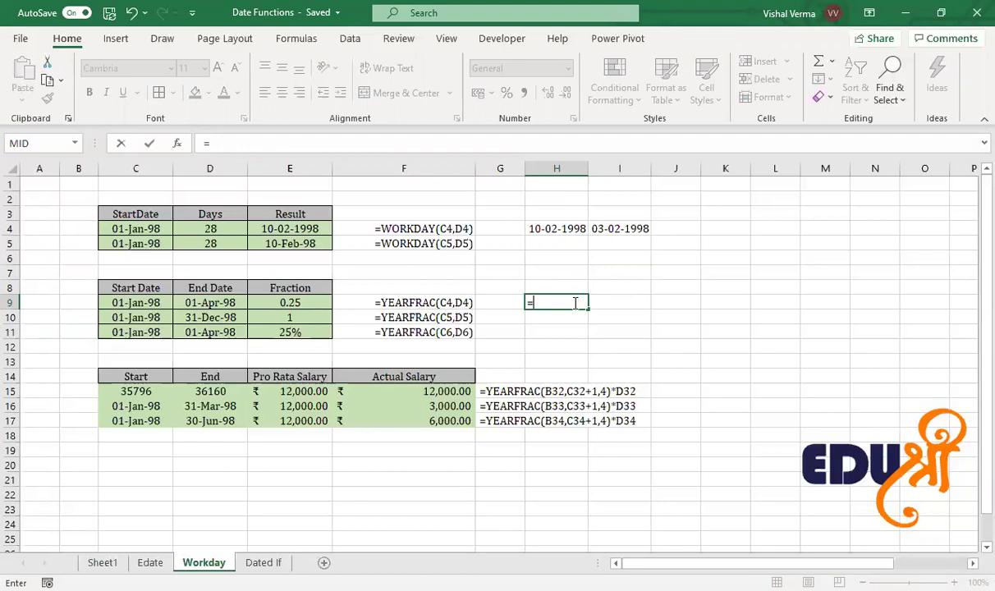
text(YEARFRAC()
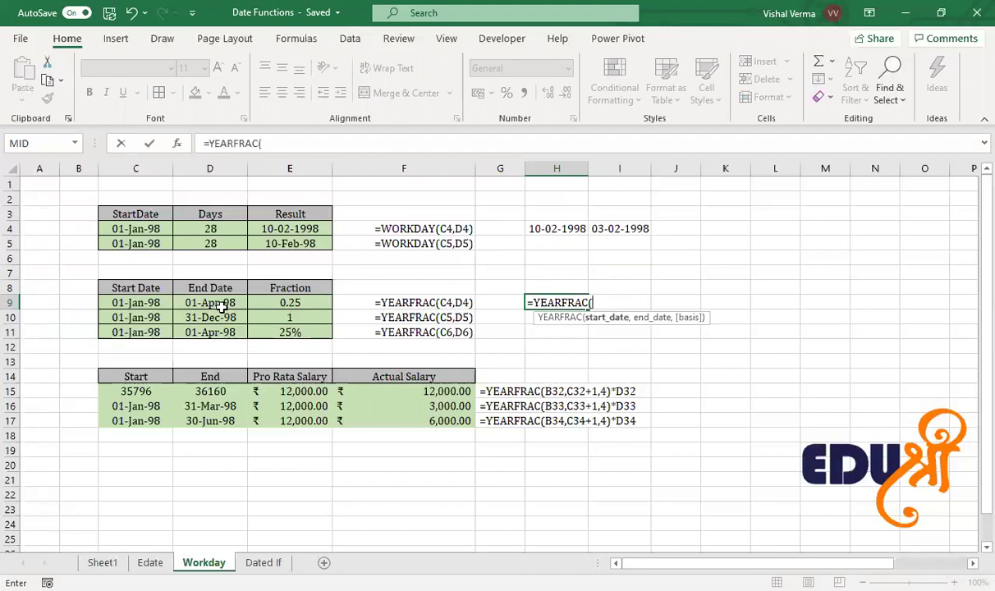
click(139, 304)
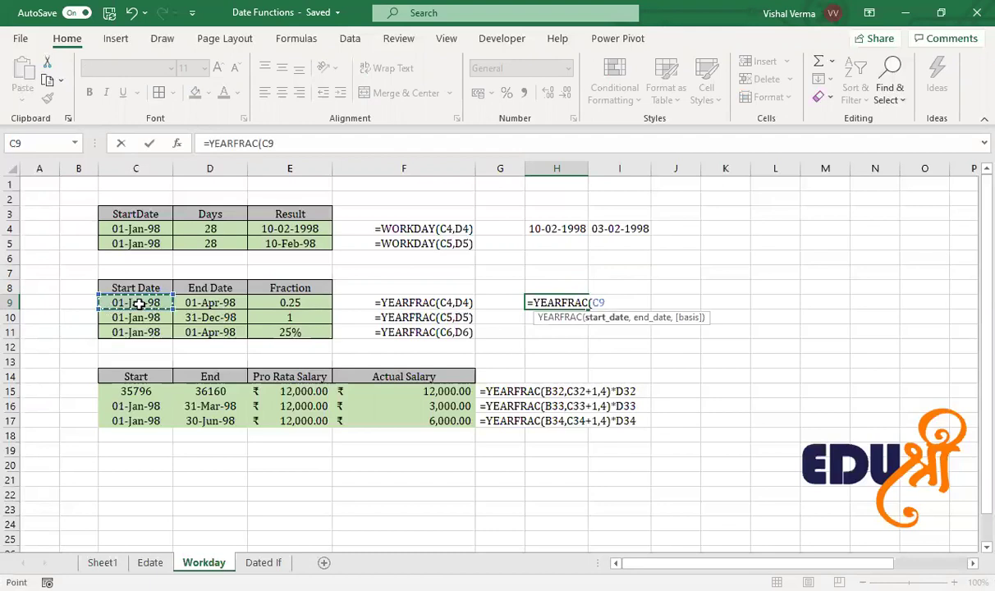
text(,)
click(223, 301)
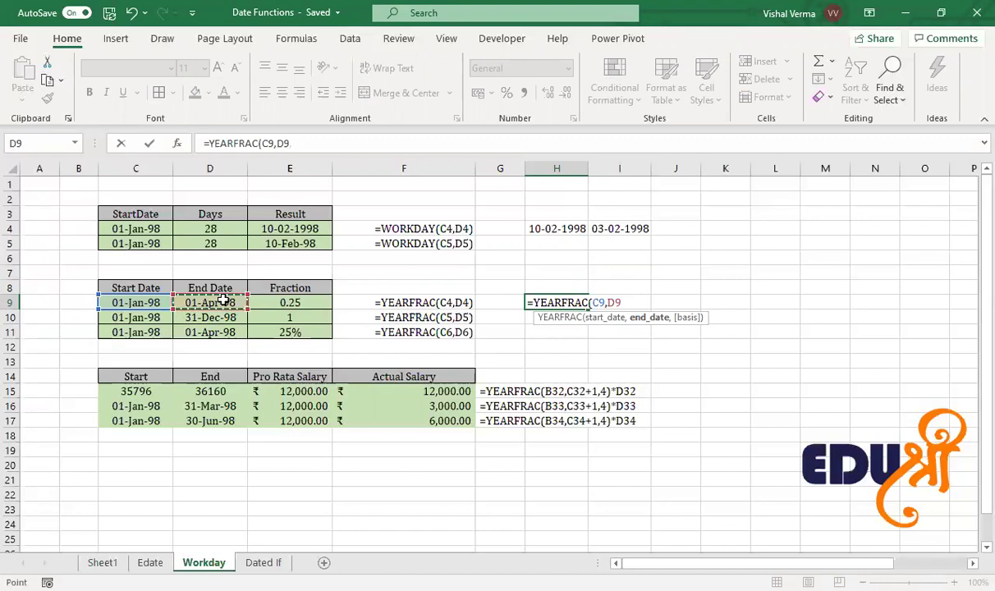
text(,)
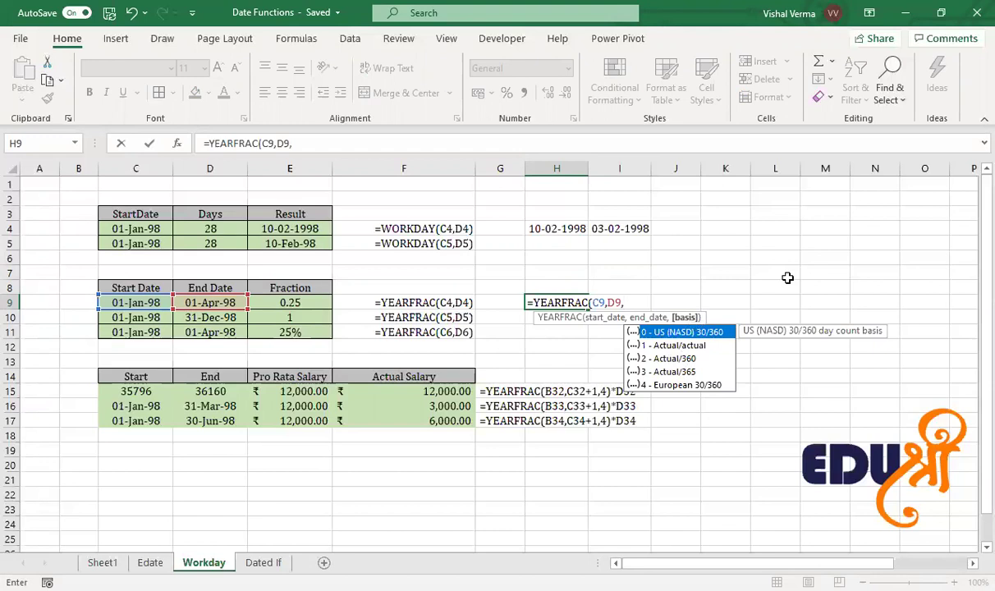
key(BackSpace)
text())
key(Return)
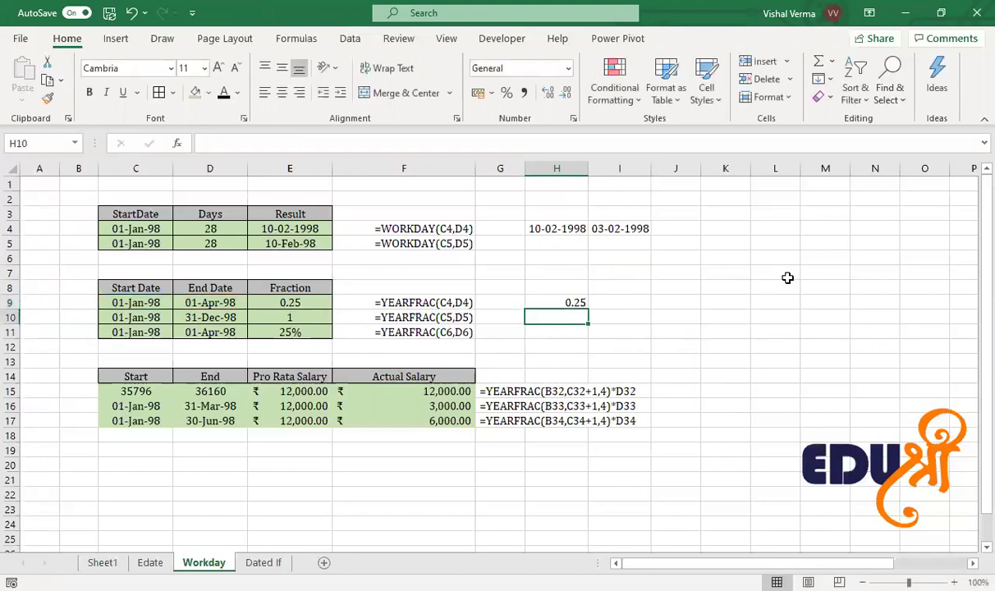
click(543, 302)
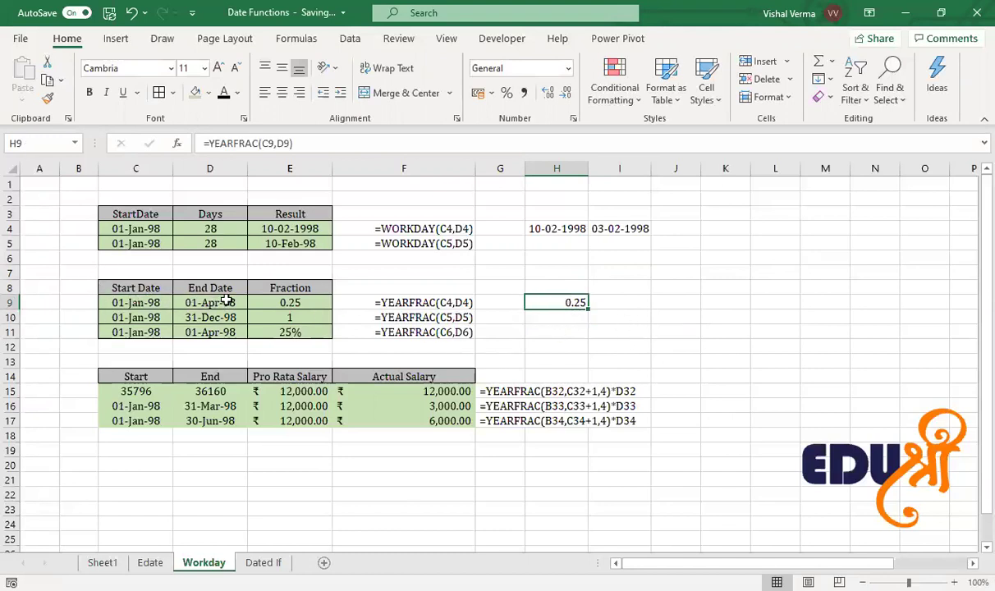
click(506, 94)
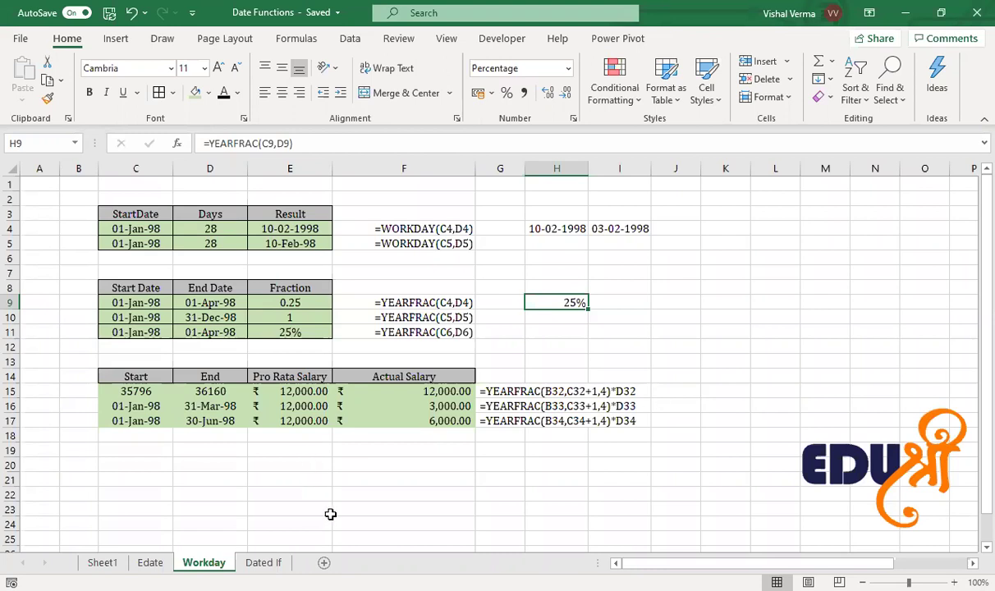
click(357, 489)
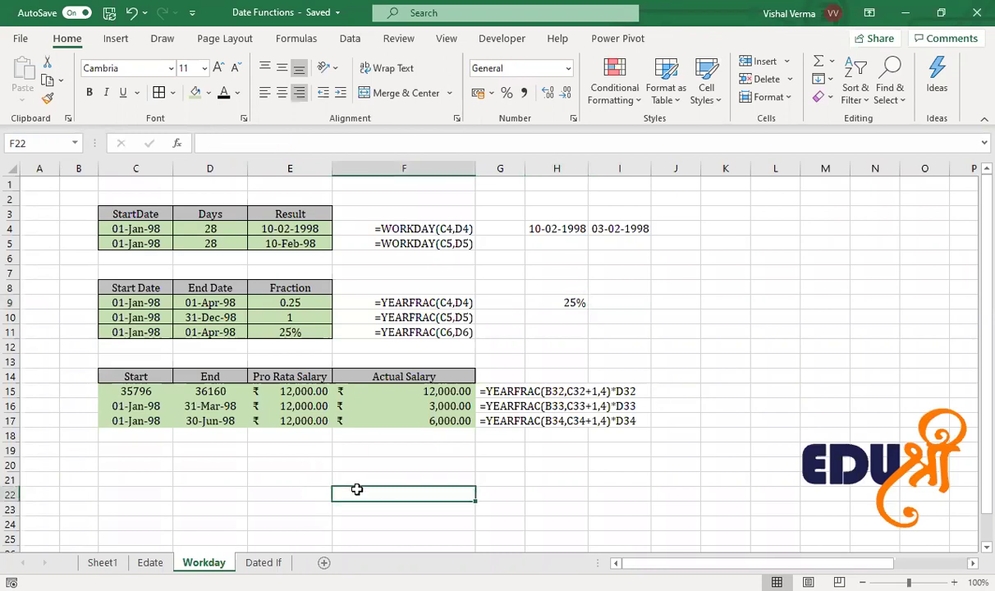
click(310, 470)
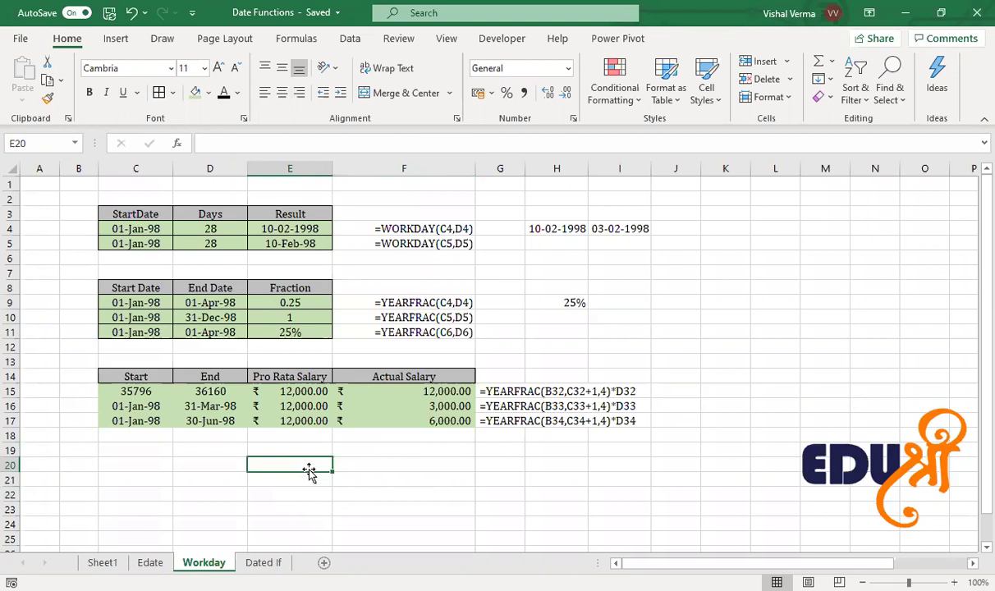
click(139, 406)
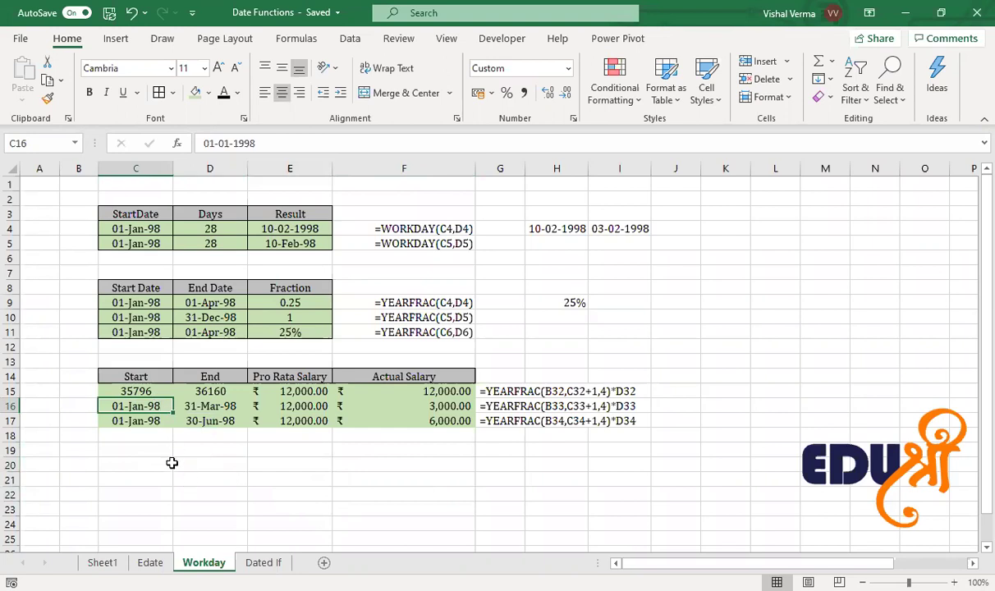
click(226, 406)
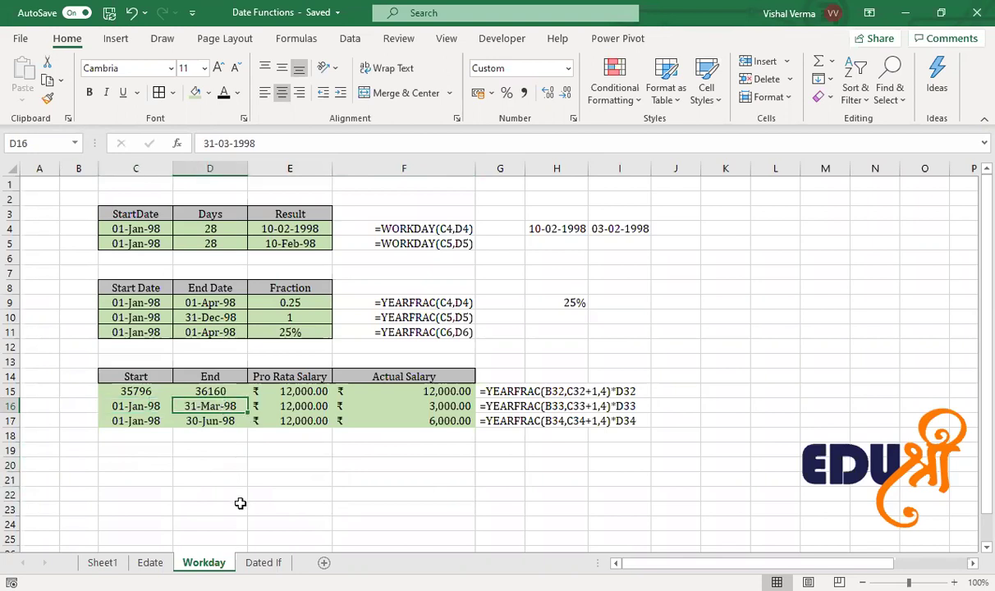
click(313, 409)
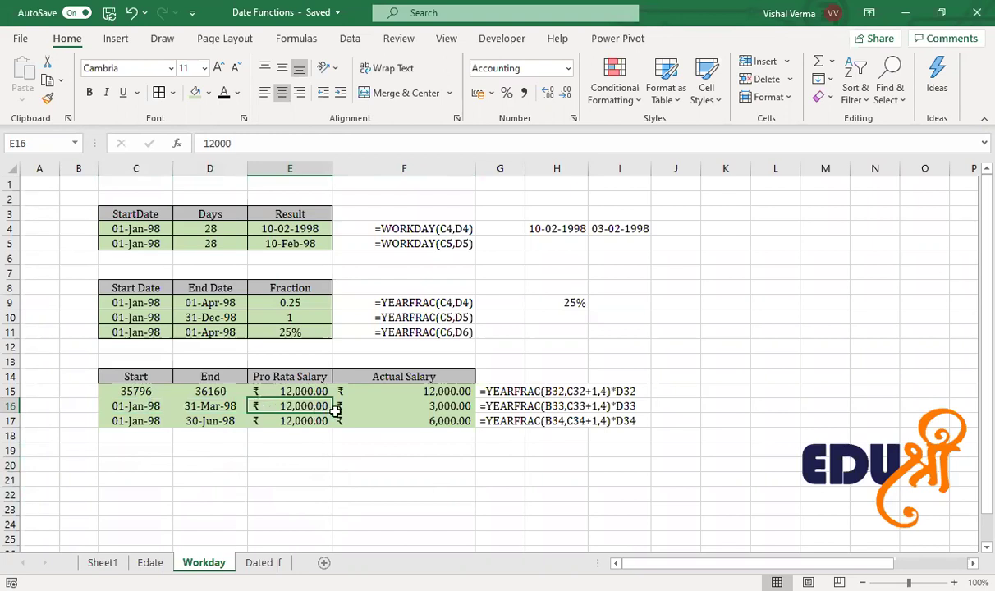
Step: Apply the Short Date number format to the start and end dates in C15:D15
drag(133, 391, 232, 391)
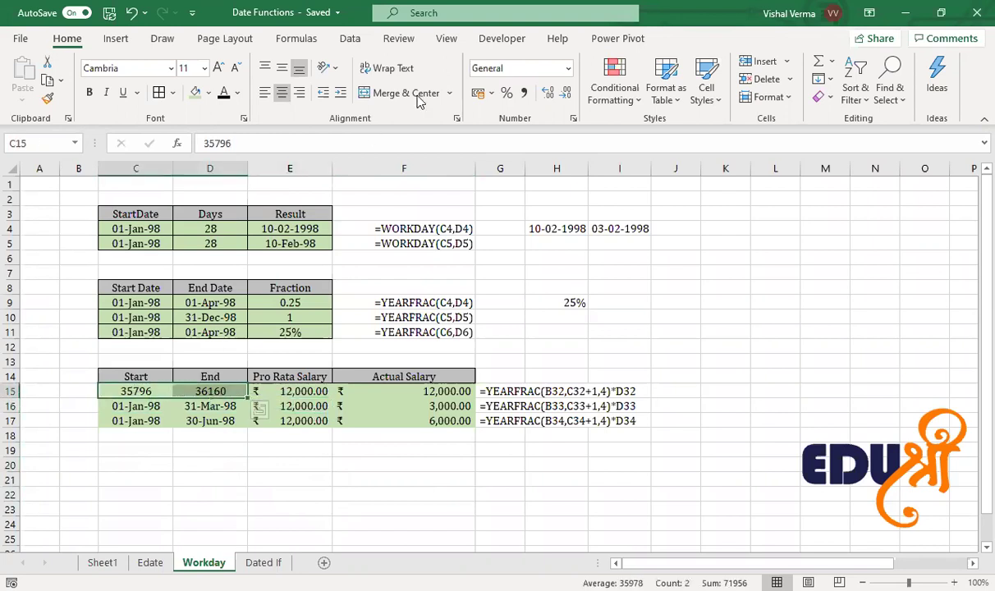
click(568, 69)
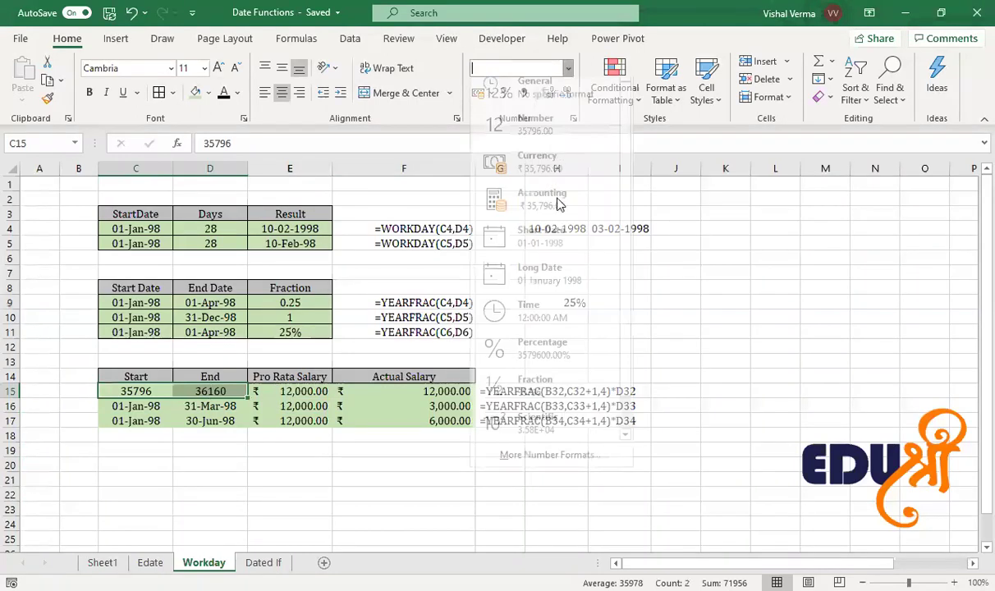
click(558, 257)
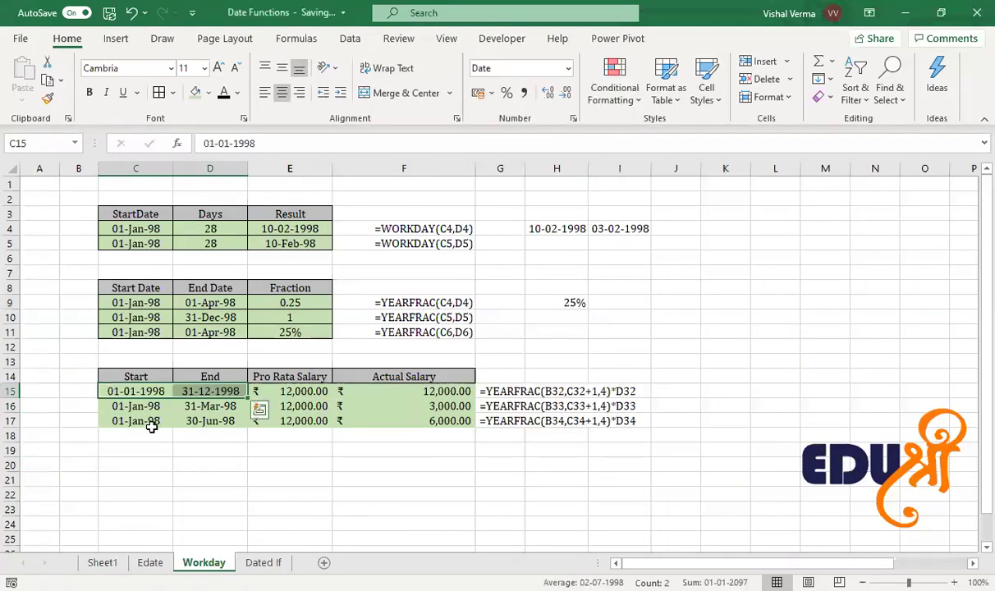
Step: Copy the date formatting of cell C17 onto the start and end dates in C15:D15
click(148, 422)
click(46, 98)
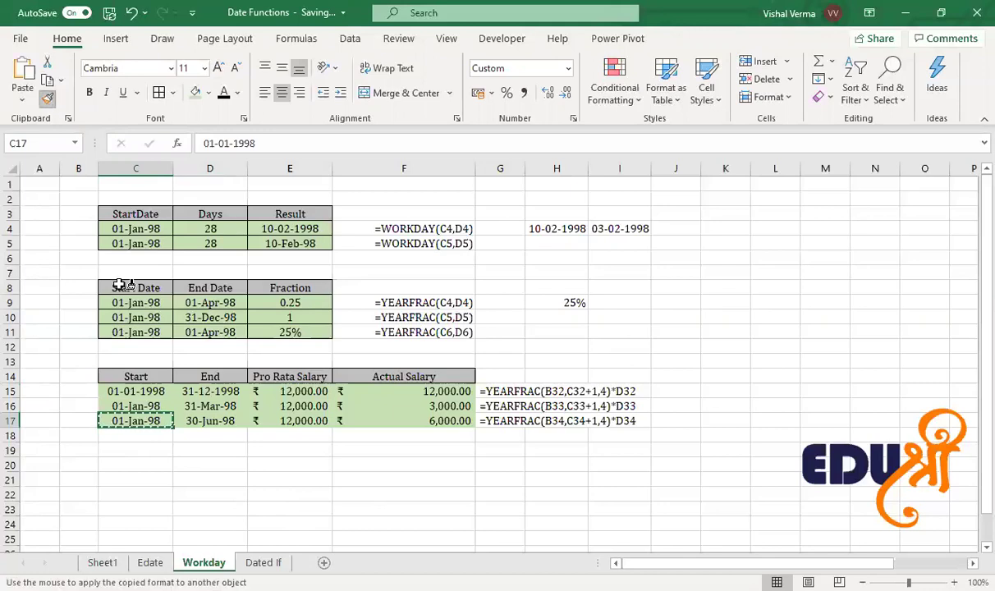
drag(144, 391, 202, 392)
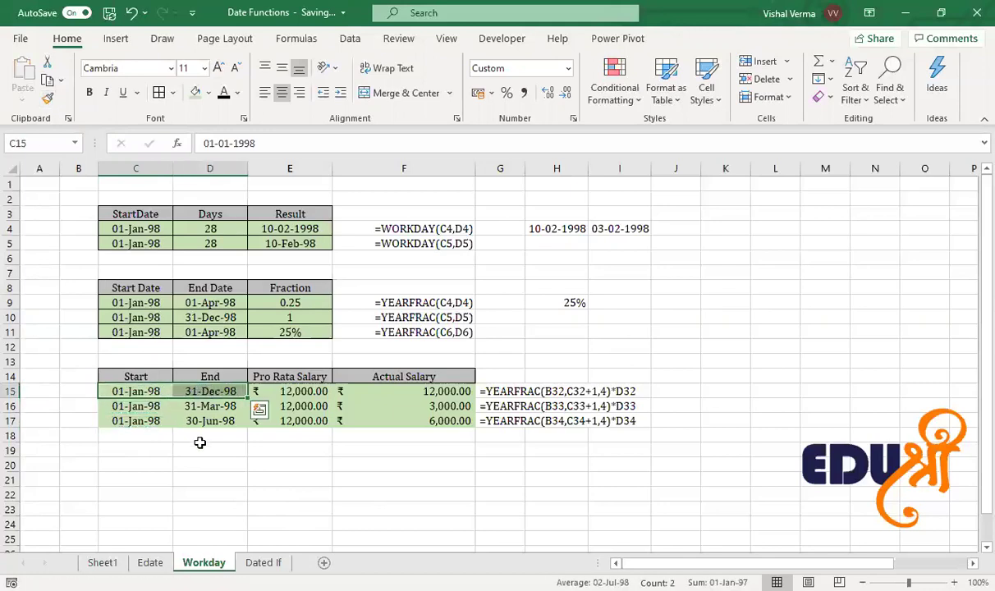
click(201, 448)
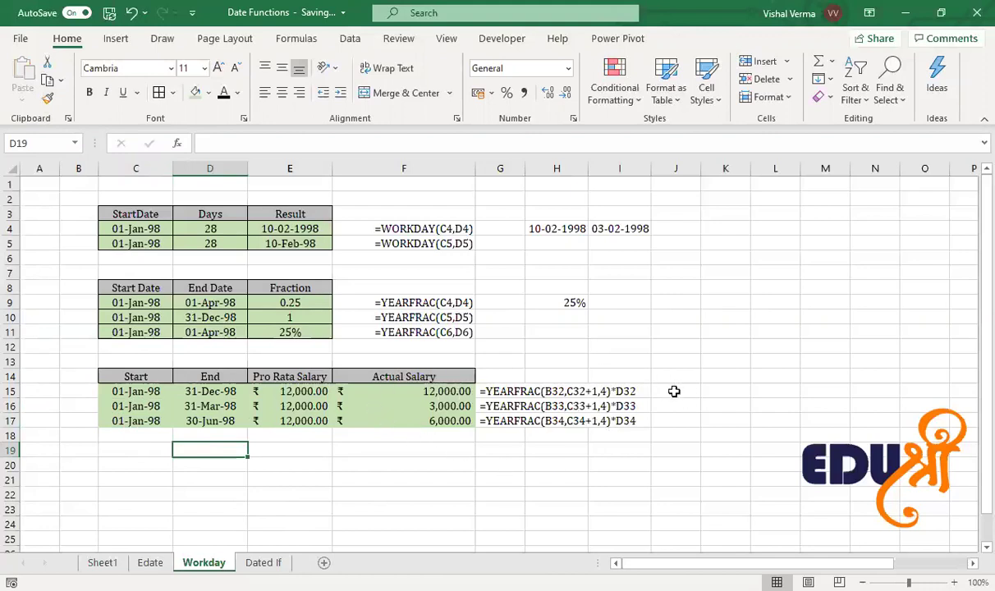
Step: Start the formula =YEARFRAC(C15,D15+1,3) in cell F20, using the Actual/365 basis
click(436, 466)
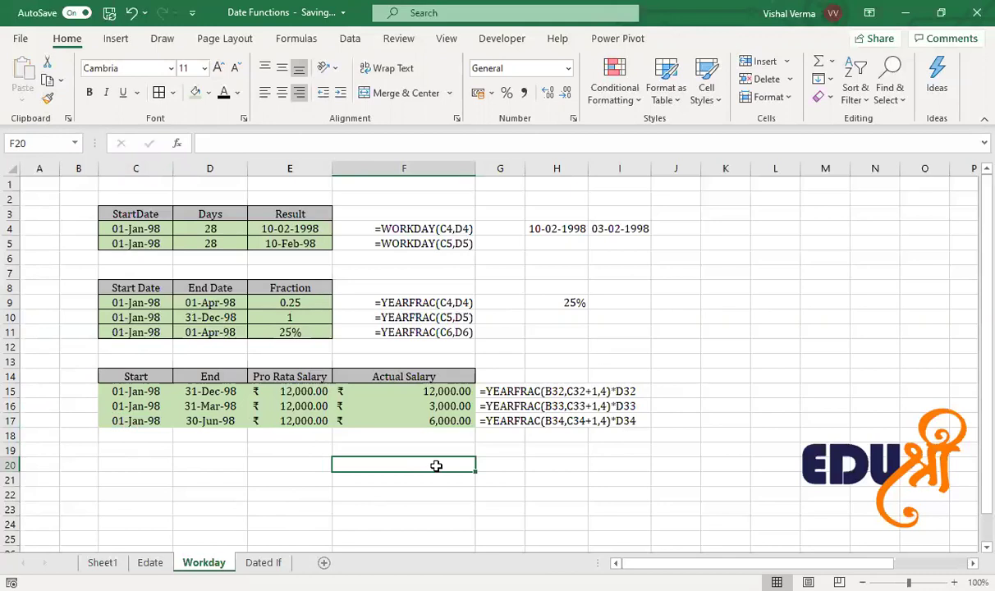
text(=)
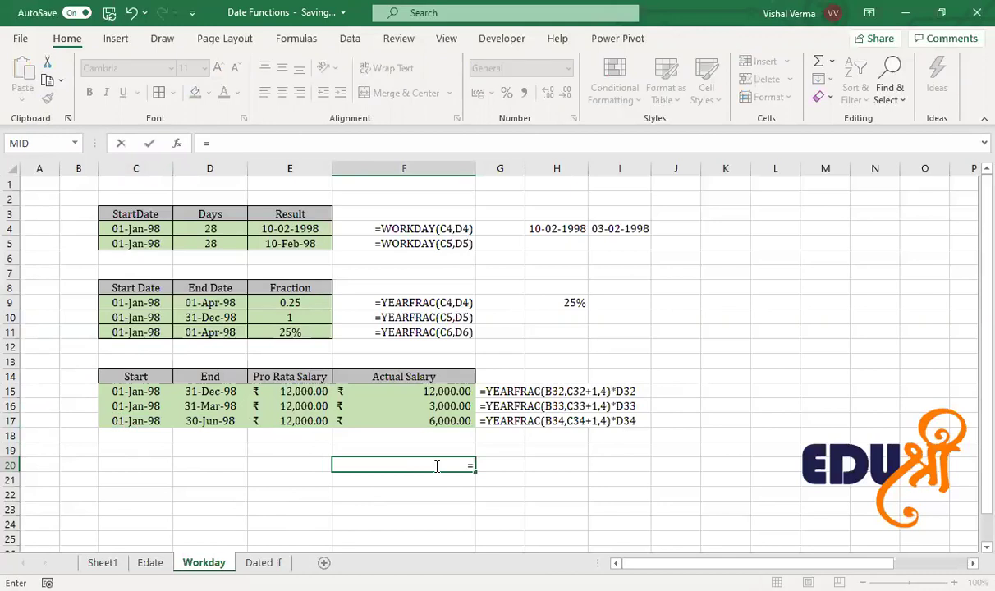
text(ye)
key(Down)
key(Tab)
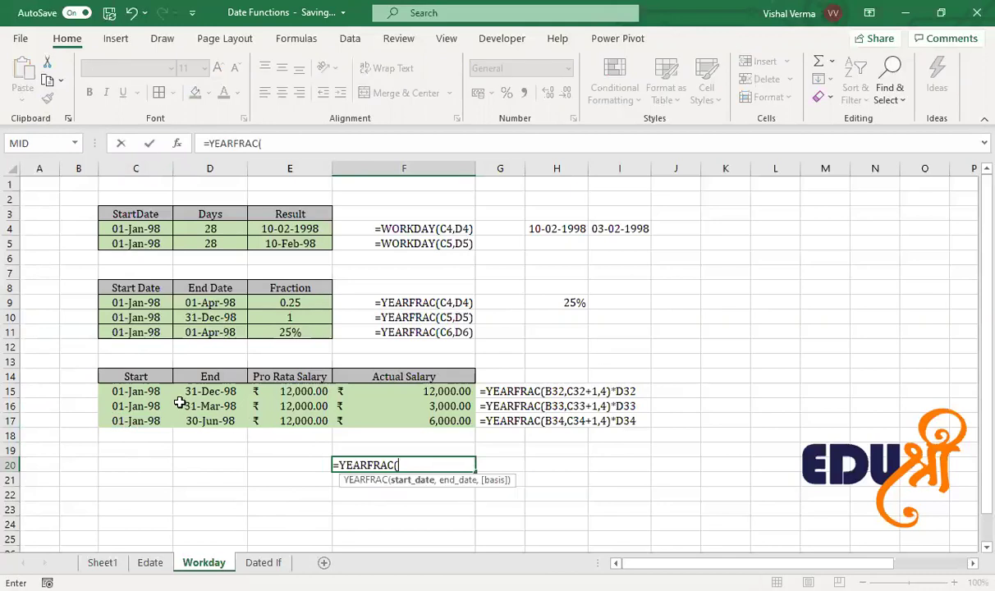
click(148, 392)
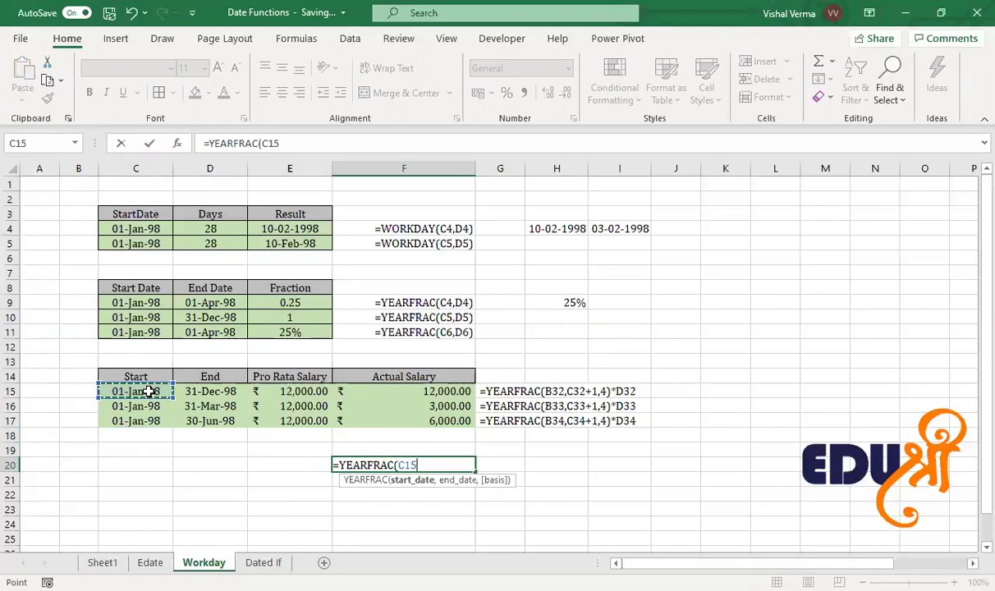
text(,)
click(227, 390)
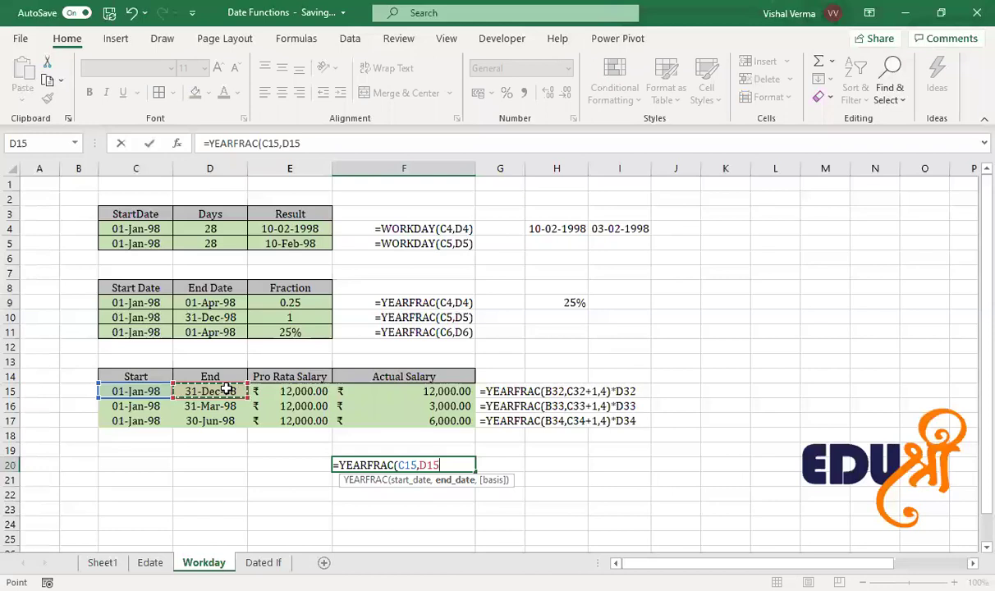
key(Return)
text(+1)
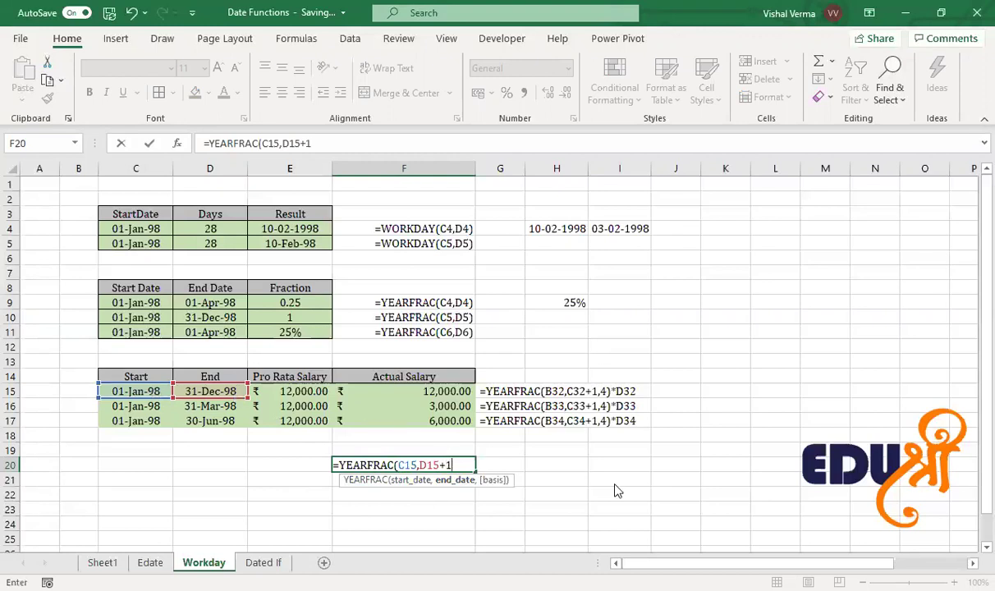
text(,)
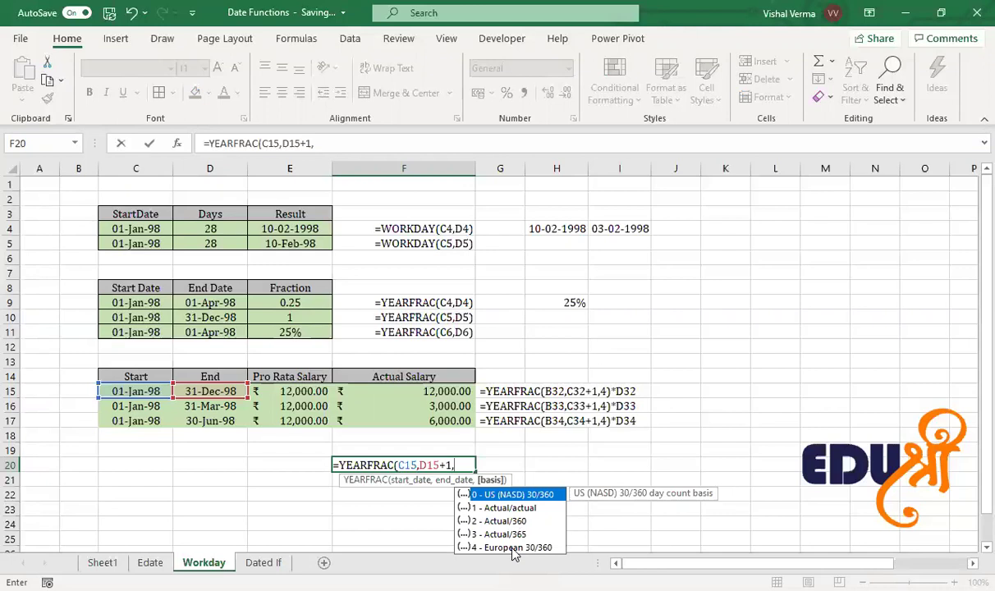
text(3)
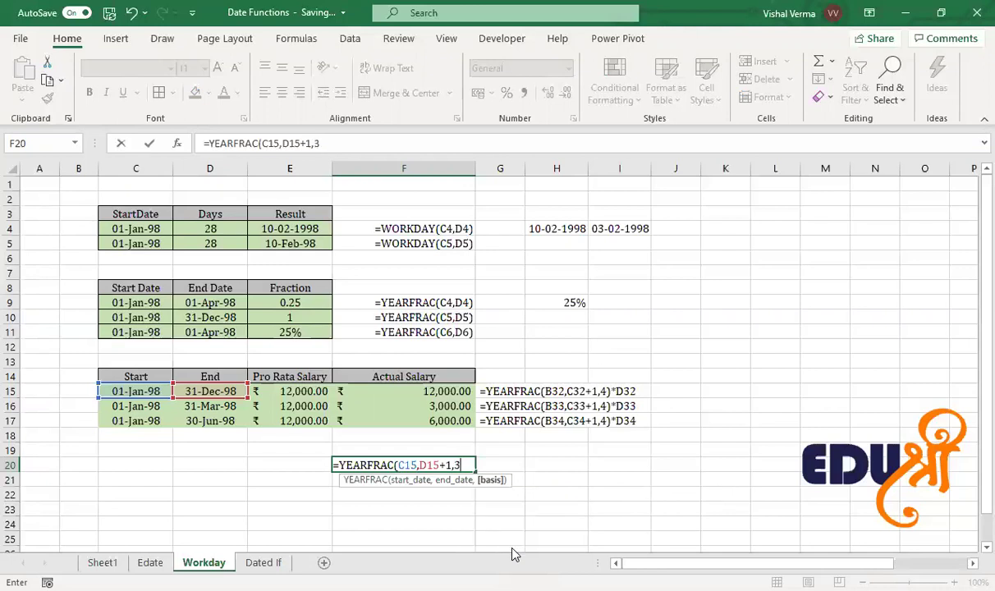
text())
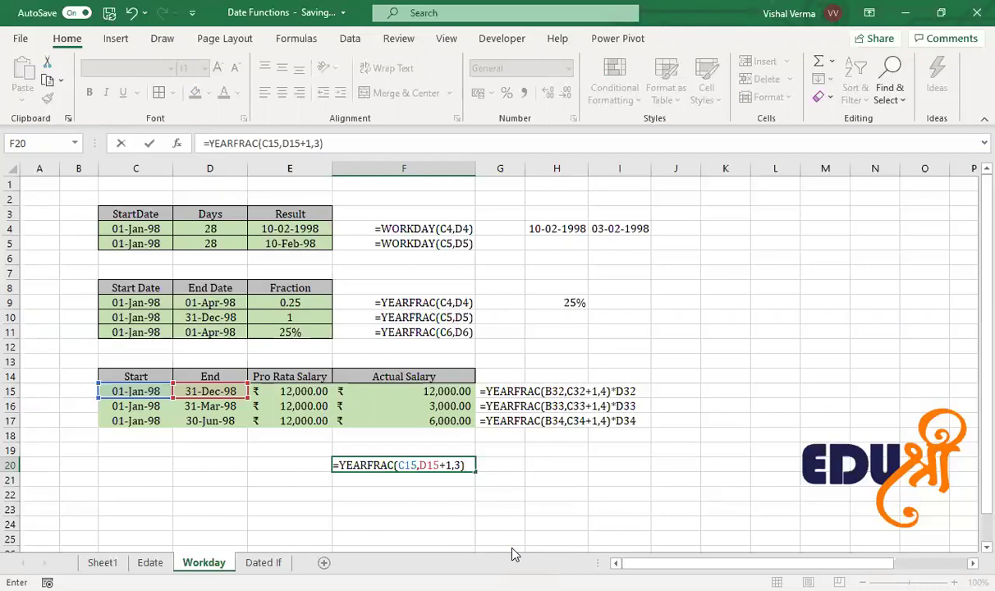
Step: Try to multiply the YEARFRAC formula in cell F20 by the pro rata salary in E15
text(*)
click(298, 396)
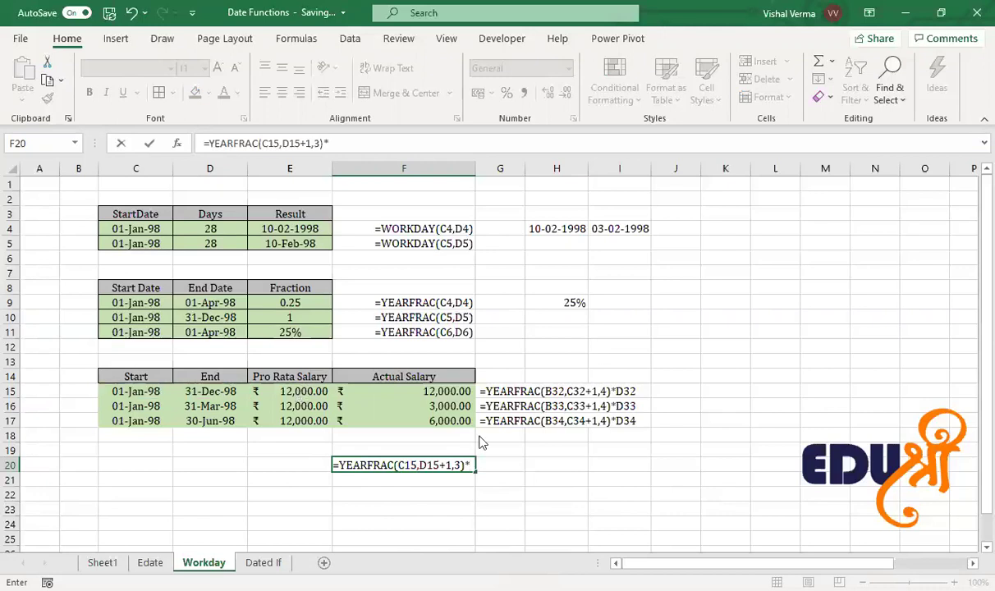
click(468, 465)
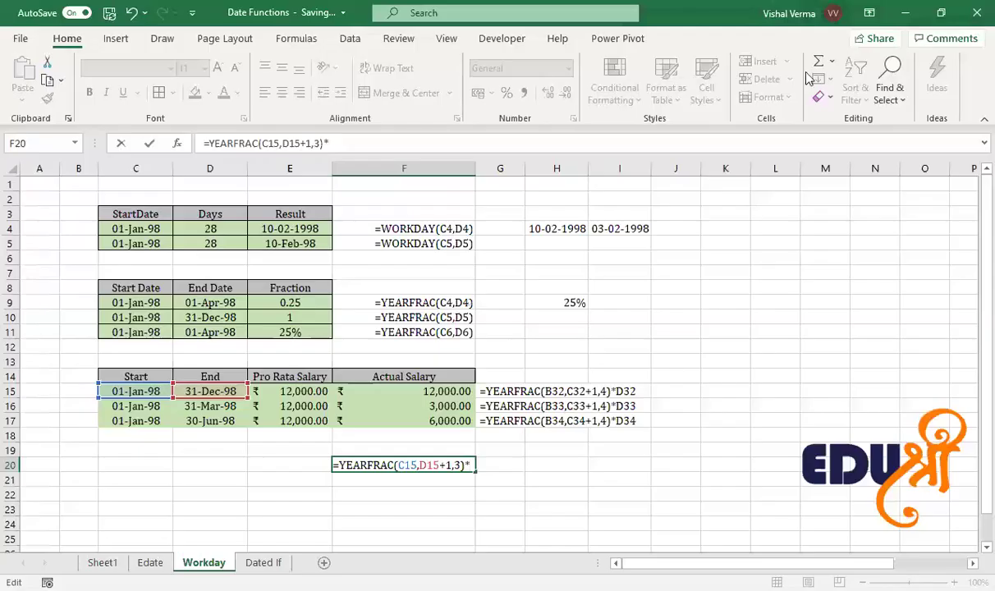
key(Home)
key(Right)
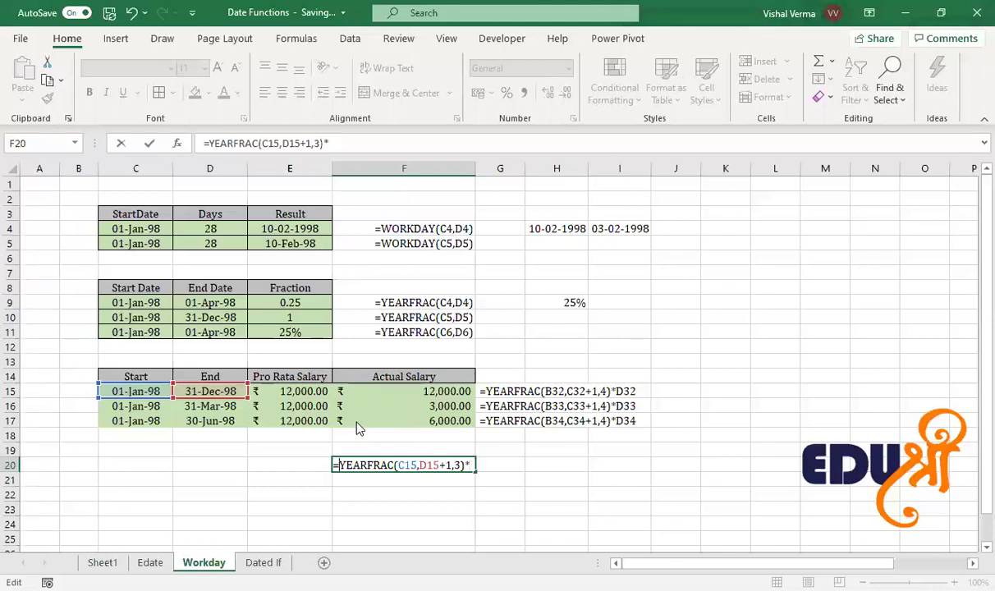
key(Right)
key(Right)
key(Right)
key(Right)
key(Right)
key(Right)
key(Right)
key(End)
click(305, 397)
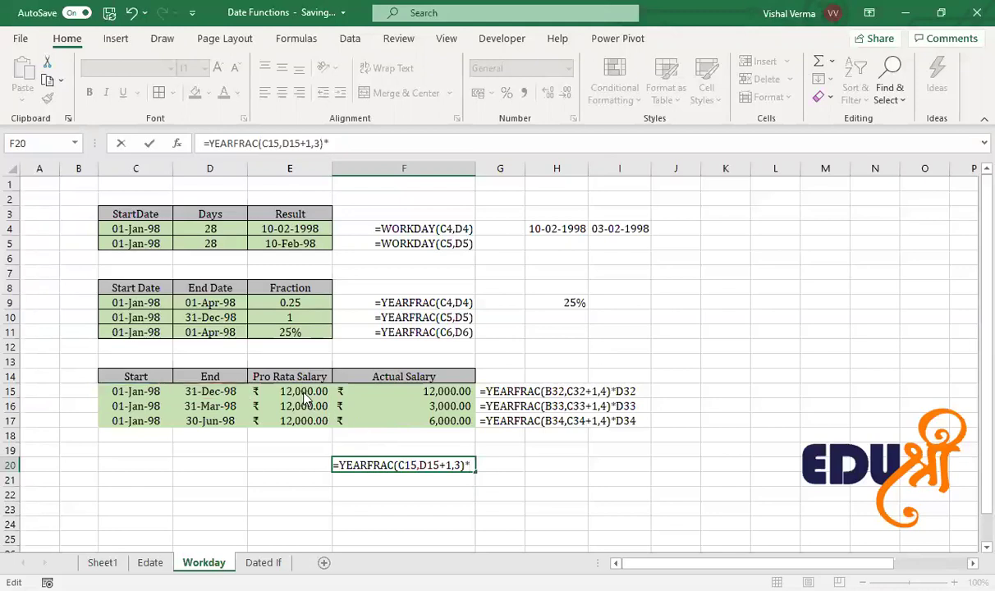
Step: Enter the formula =YEARFRAC(C15,D15+1,4)*E15 in cell F19 to calculate the actual salary for the first period
key(BackSpace)
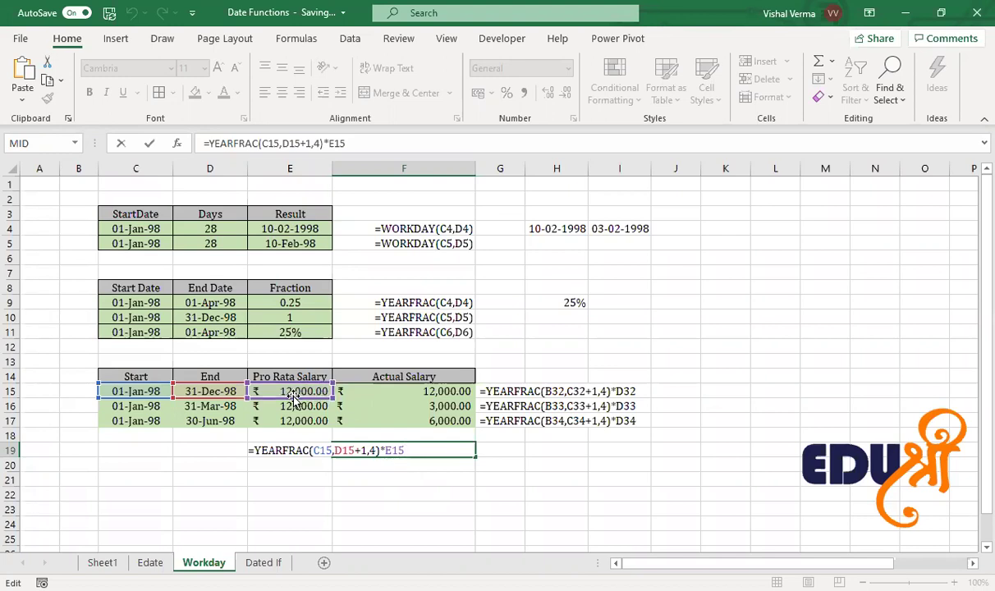
key(Return)
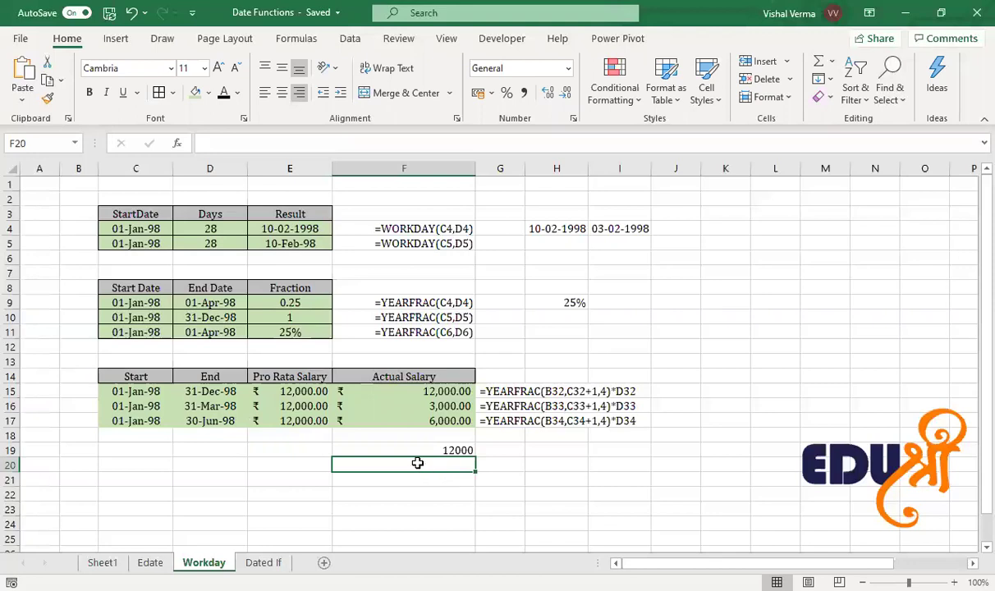
Step: Enter a YEARFRAC formula in cell F20 with start date C16, end date D16 and basis 4, European 30/360
text(=)
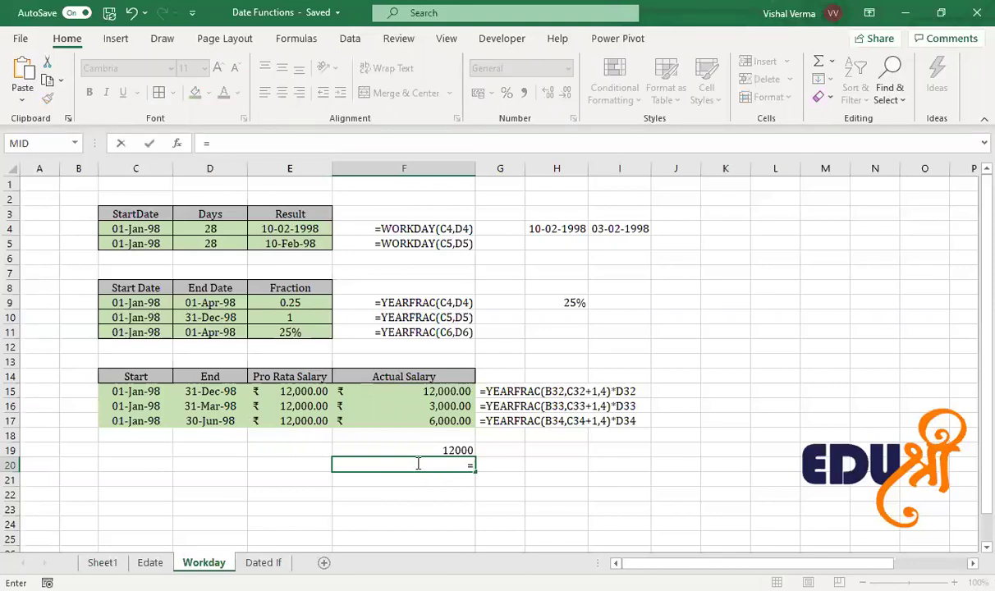
text(YEARFRAC()
click(140, 404)
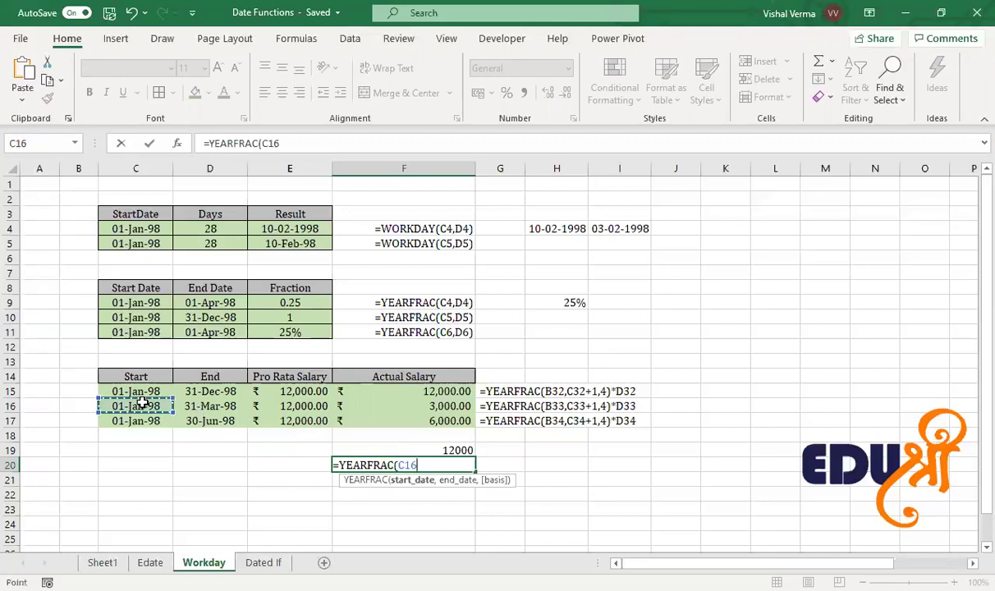
text(,)
click(215, 406)
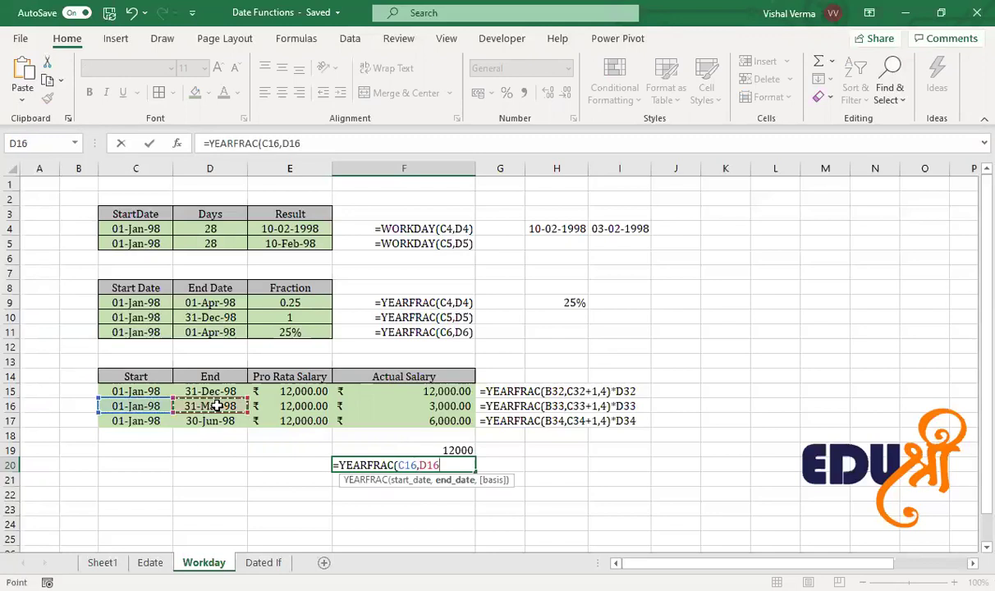
text(,)
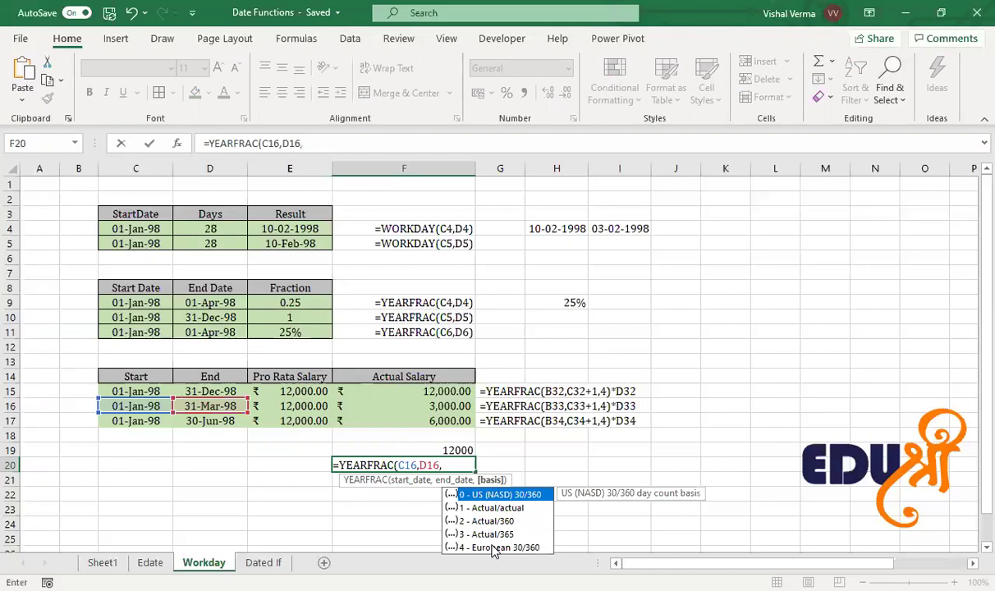
click(493, 548)
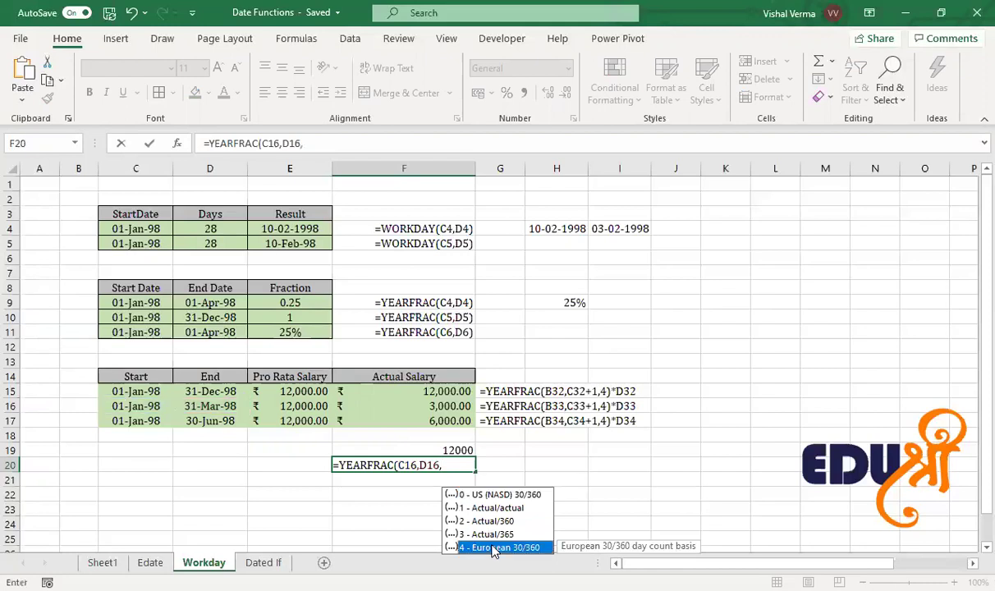
text(,)
key(BackSpace)
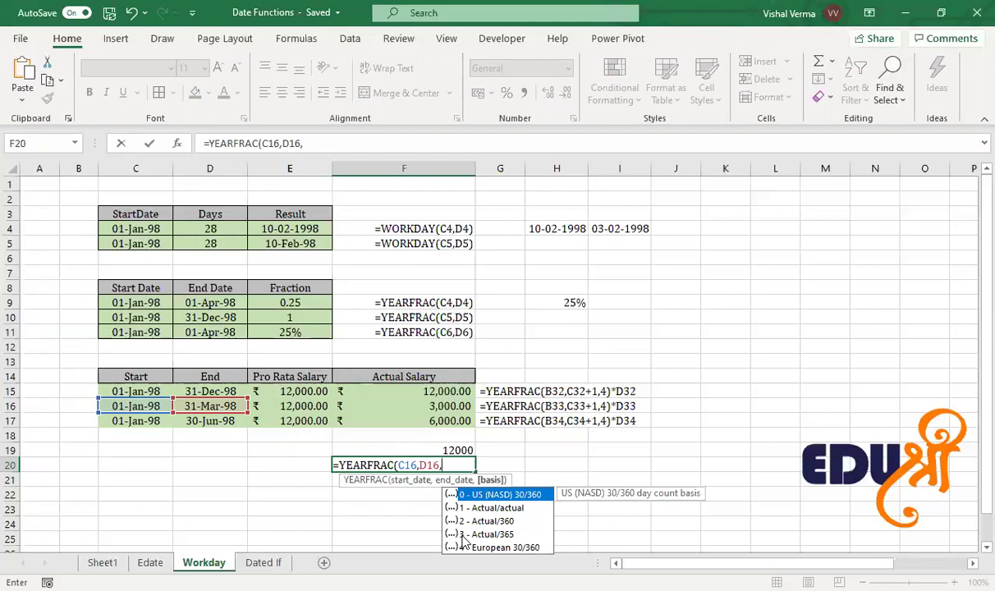
text(4)
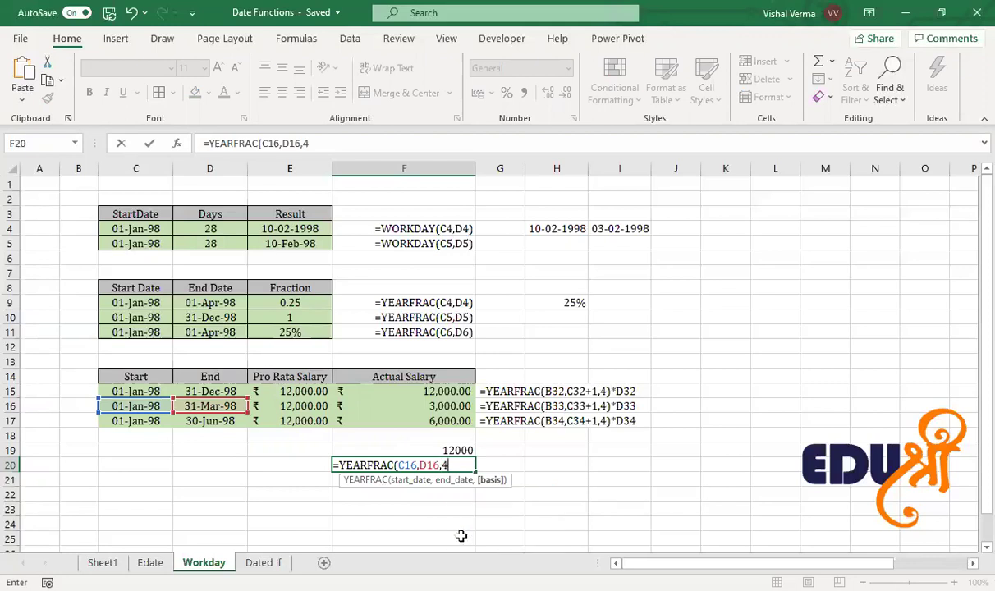
Step: Complete the second period's actual salary formula in cell F20 as =YEARFRAC(C16,D16+1,4)*E16
key(Left)
key(Left)
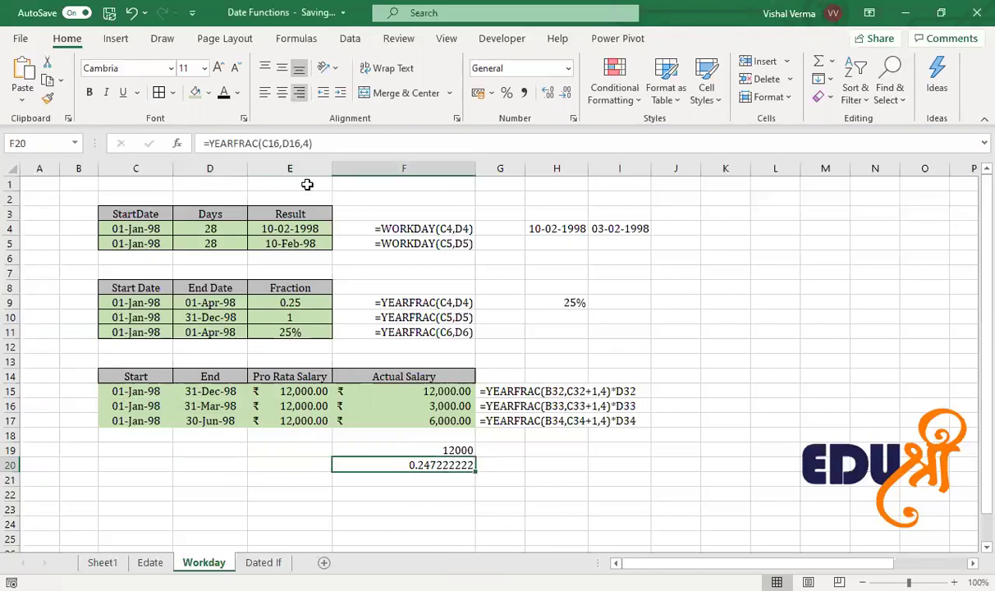
click(300, 143)
text(+1)
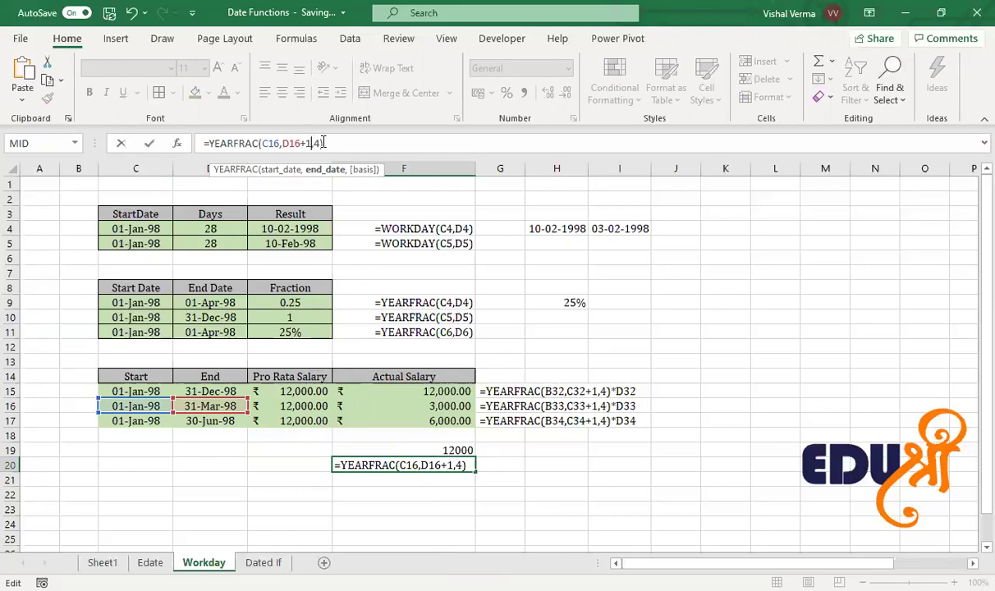
key(Right)
key(Right)
key(Right)
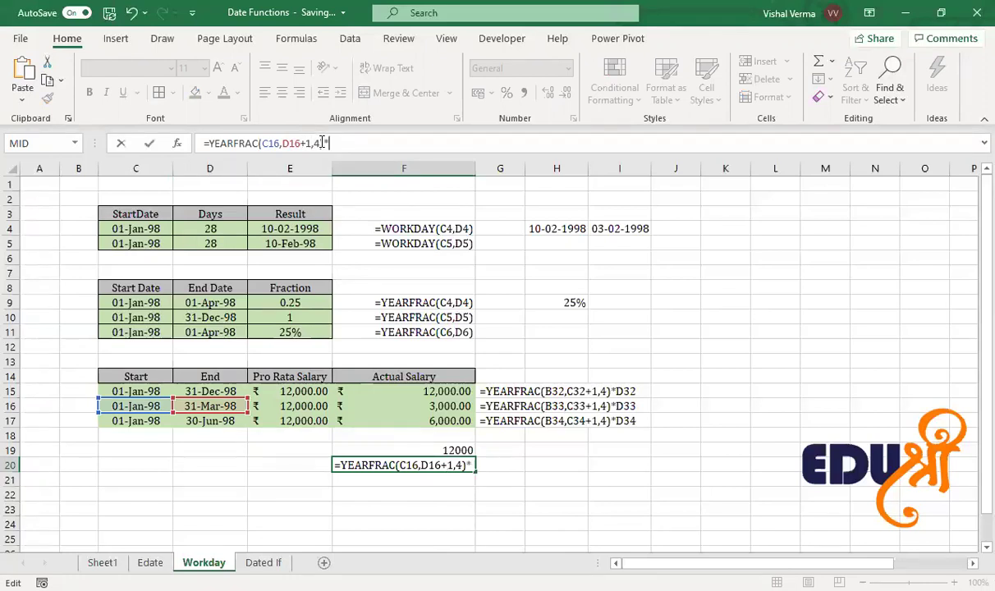
click(297, 407)
key(Return)
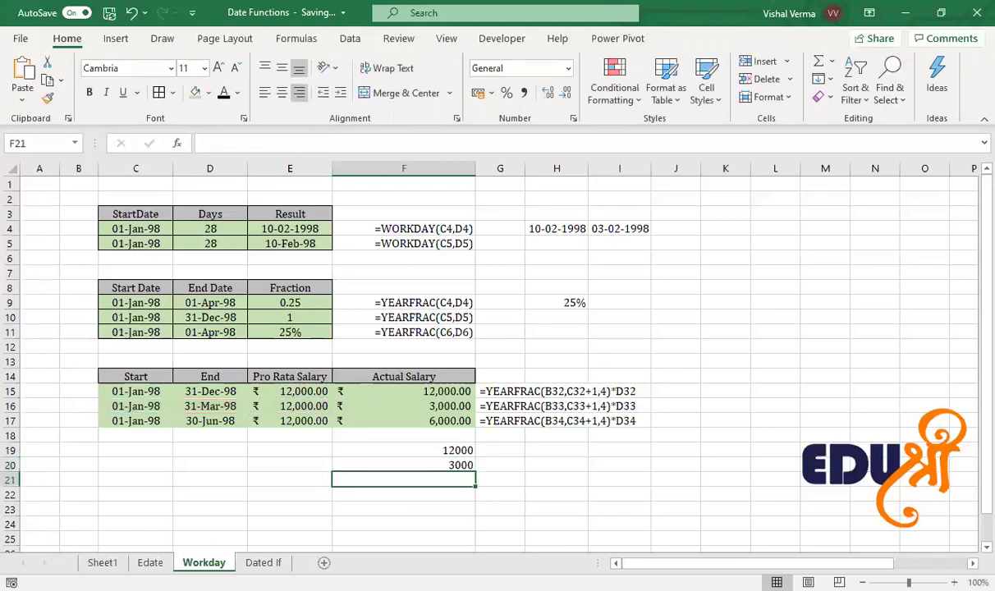
Step: Copy only the =YEARFRAC(C16,D16+1,4) part of the F20 formula into cell H20
click(455, 464)
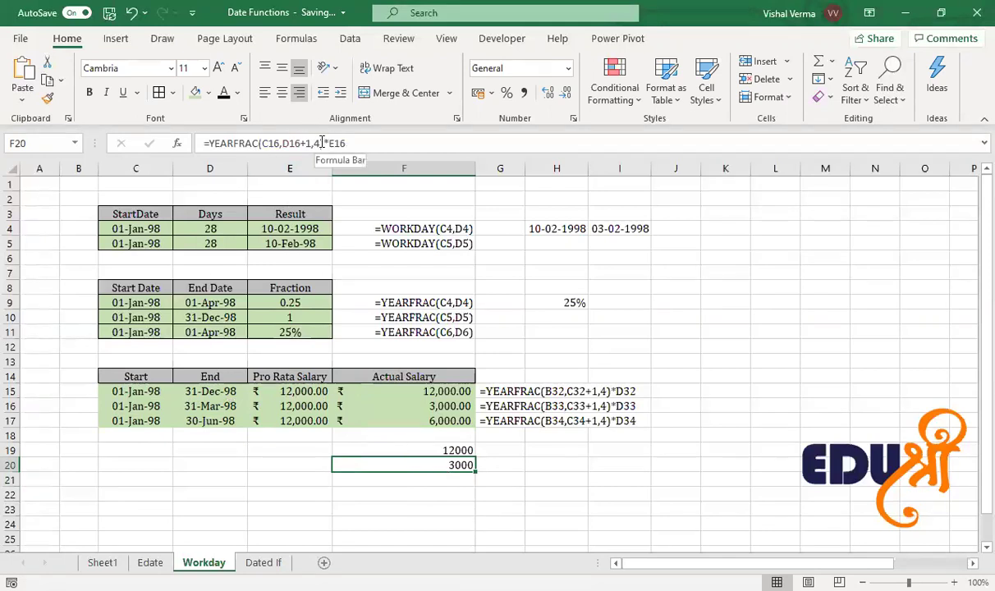
drag(322, 142, 196, 144)
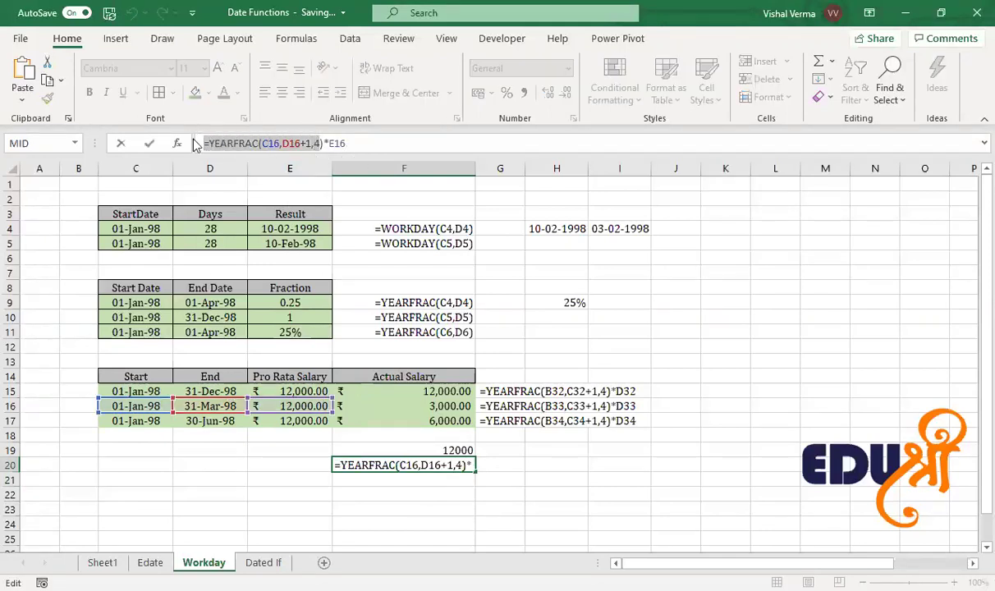
drag(323, 144, 179, 143)
key(ctrl+c)
key(Escape)
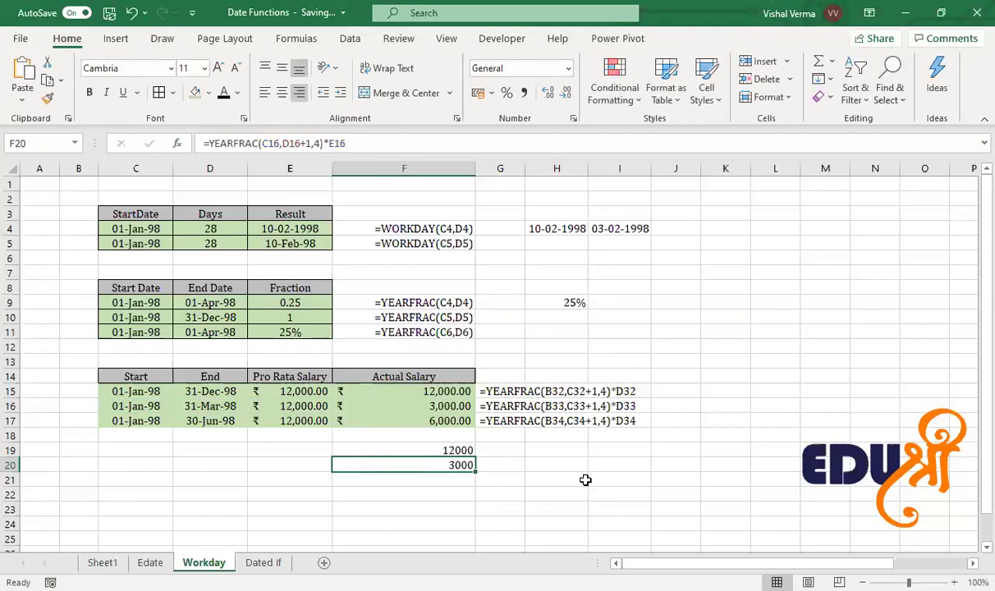
click(552, 466)
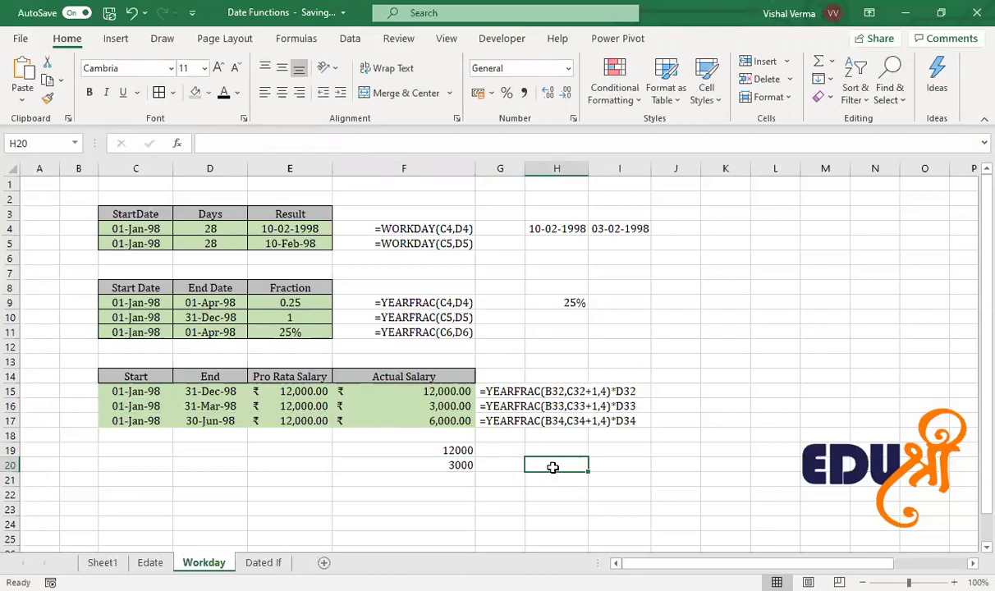
key(ctrl+v)
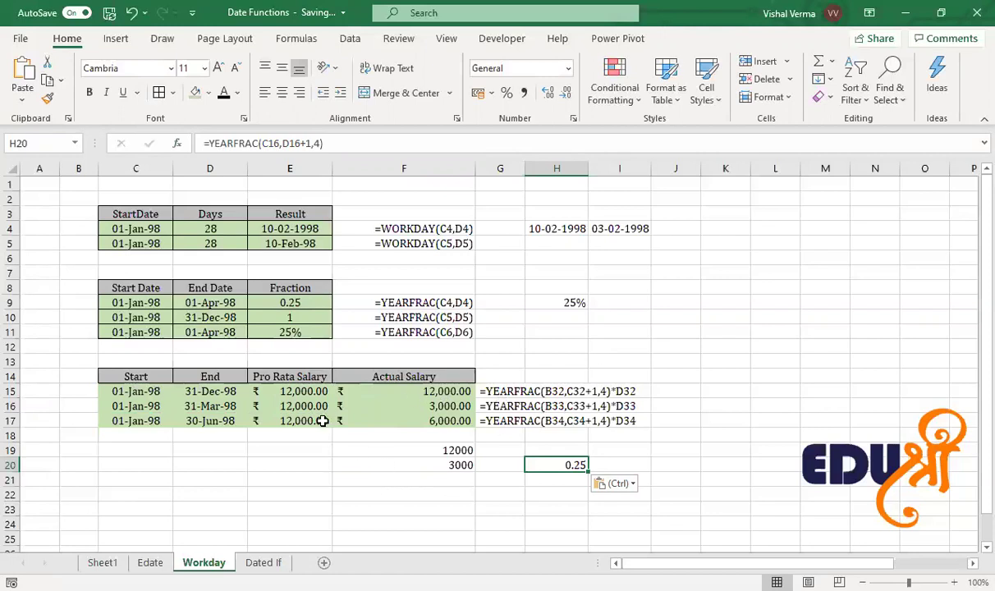
Step: Copy only the =YEARFRAC(C15,D15+1,4) part of the F19 formula into cell H19
click(456, 448)
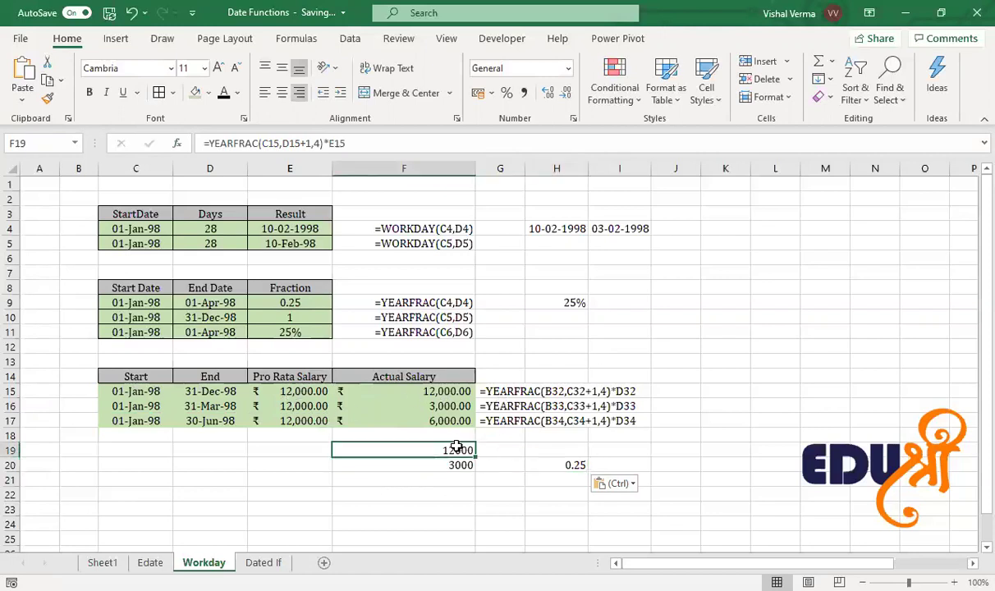
drag(323, 143, 206, 143)
key(ctrl+c)
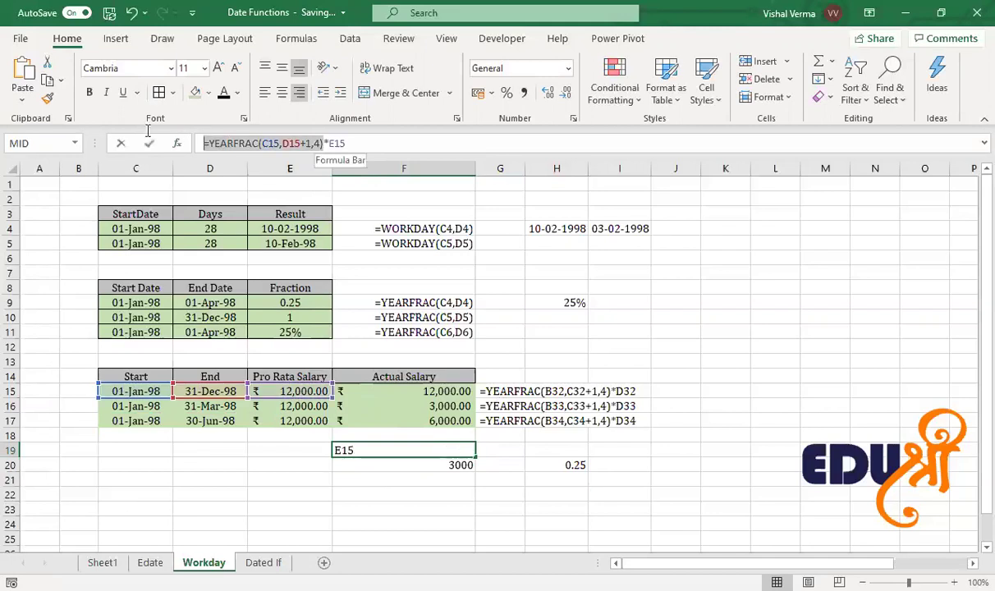
key(Escape)
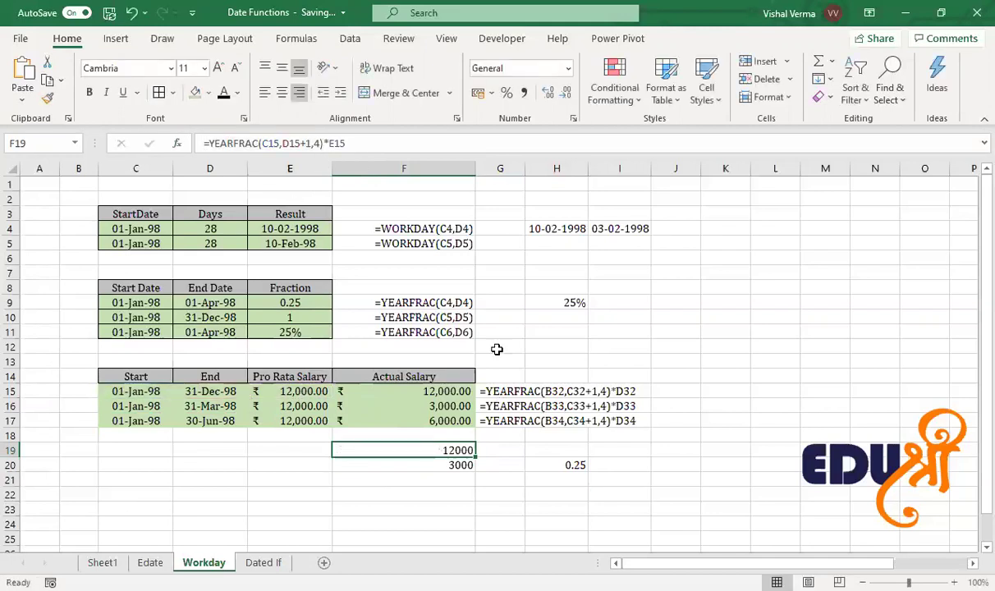
click(554, 451)
key(ctrl+v)
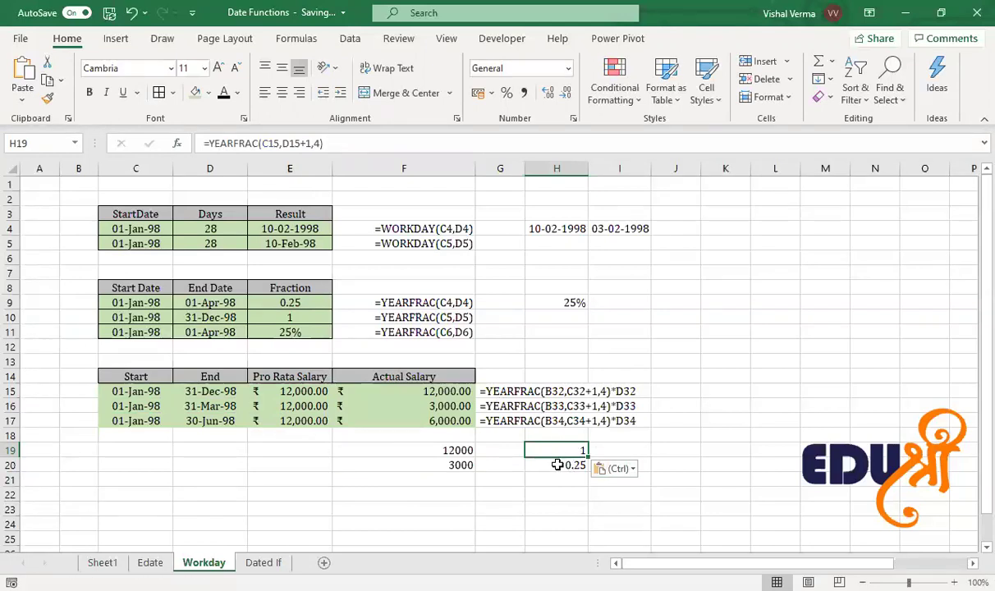
Step: Format the year fractions in cells H19:H20 as percentages
drag(540, 445, 544, 458)
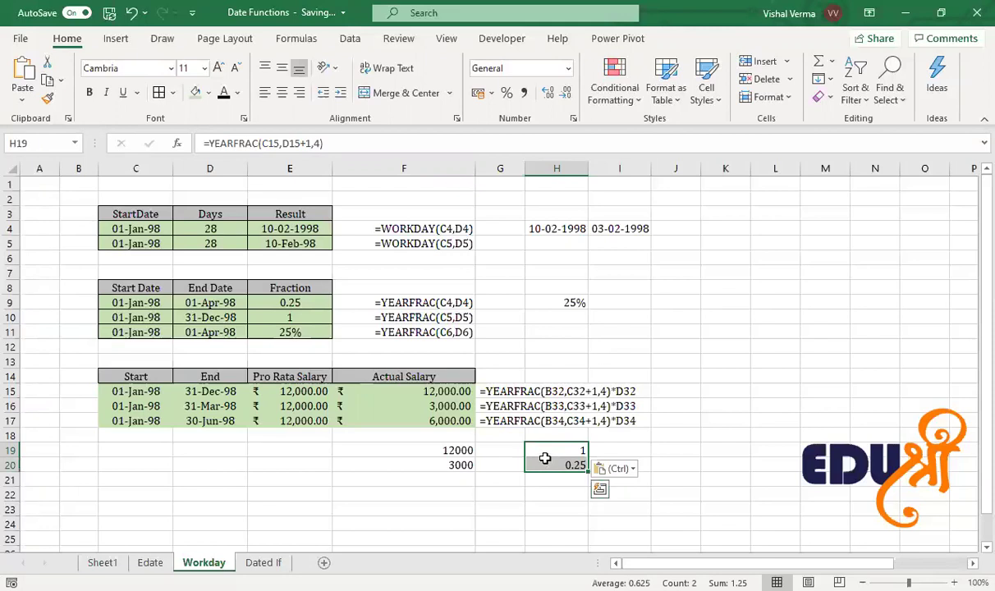
click(506, 93)
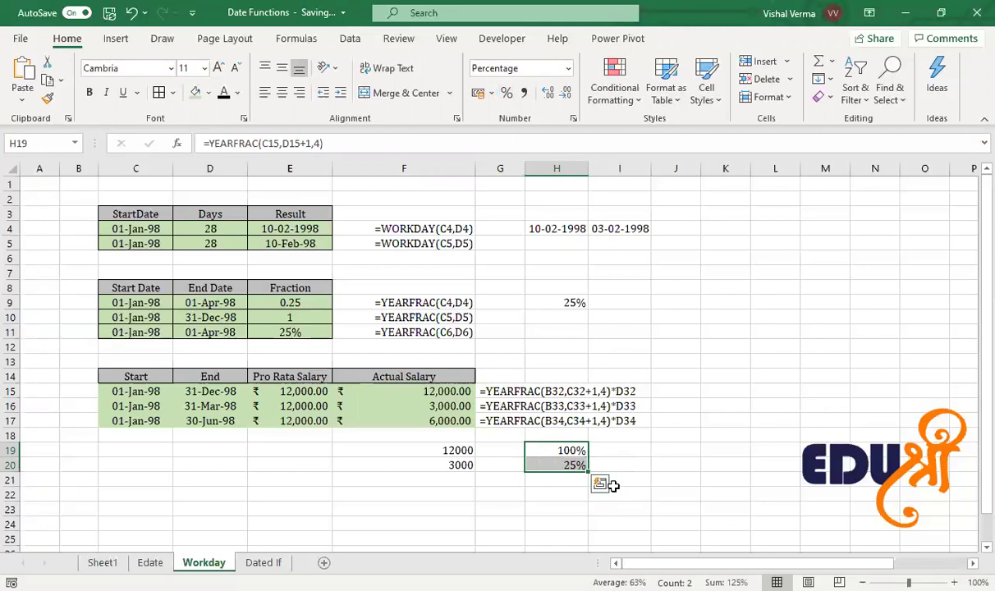
click(549, 450)
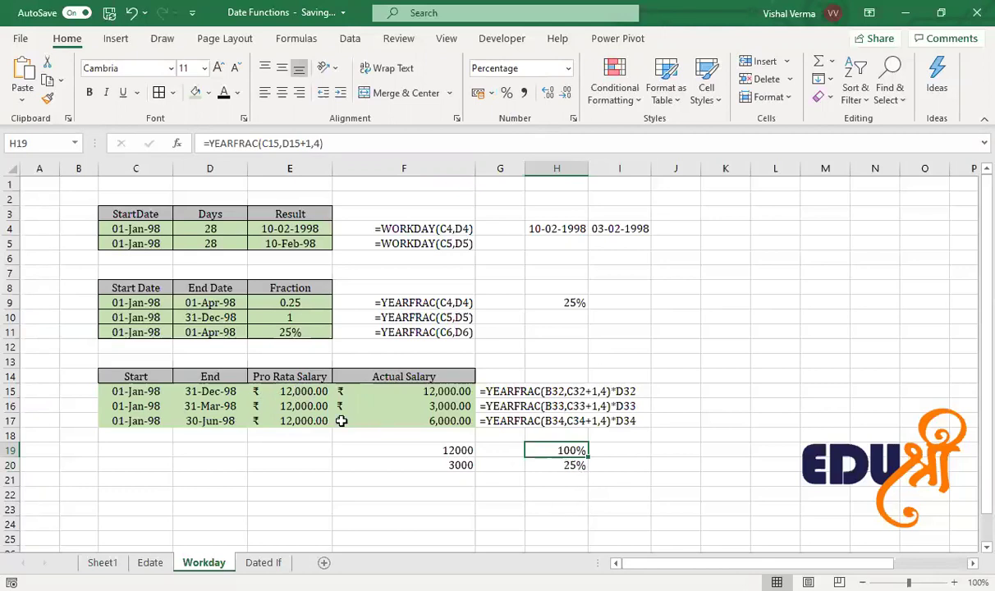
click(560, 465)
Step: Turn the formula in cell F20 into visible text, and narrow column B and widen column F so it fits
click(454, 462)
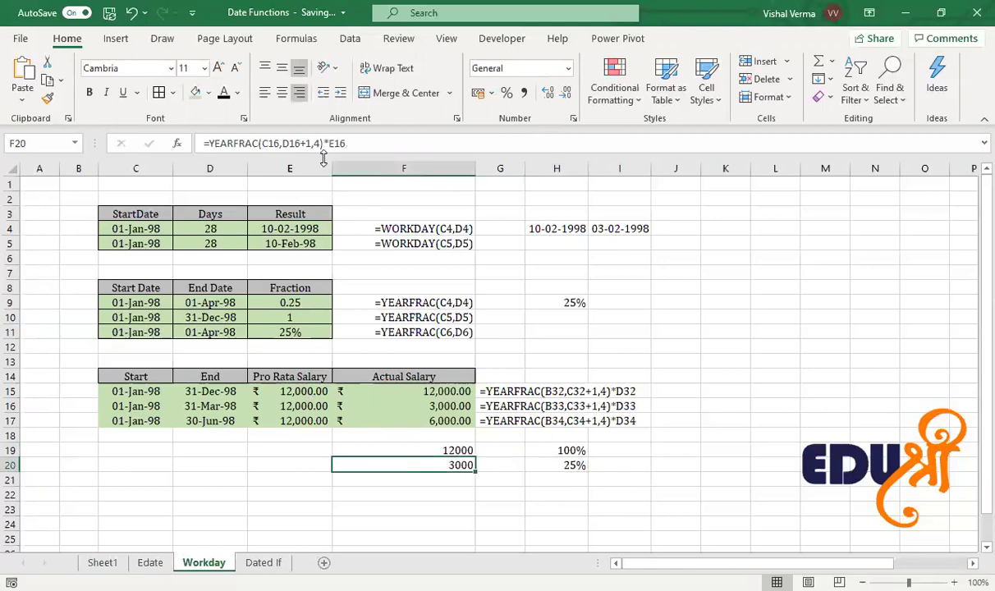
drag(322, 145, 196, 144)
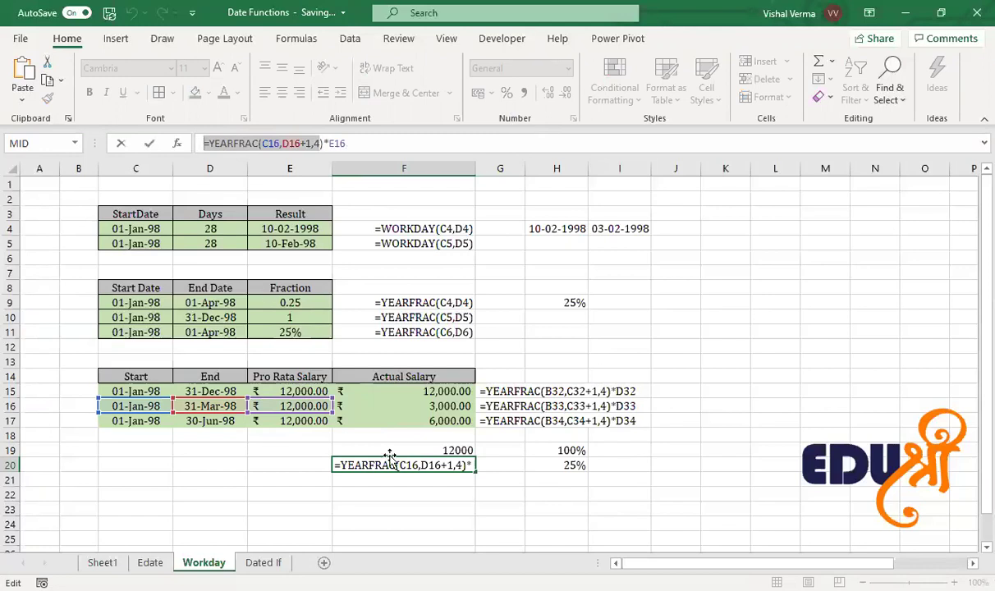
key(Escape)
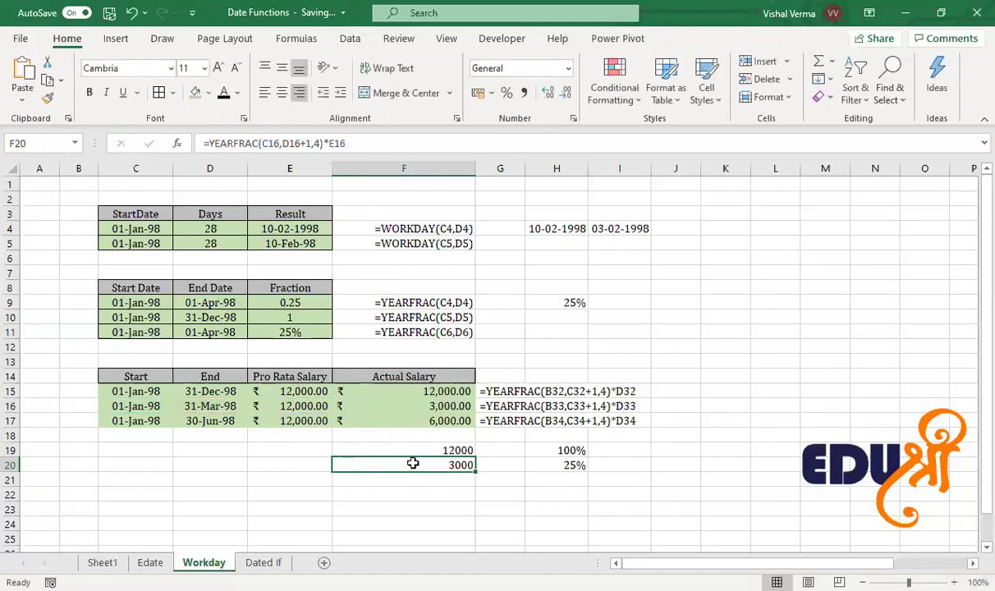
double_click(409, 462)
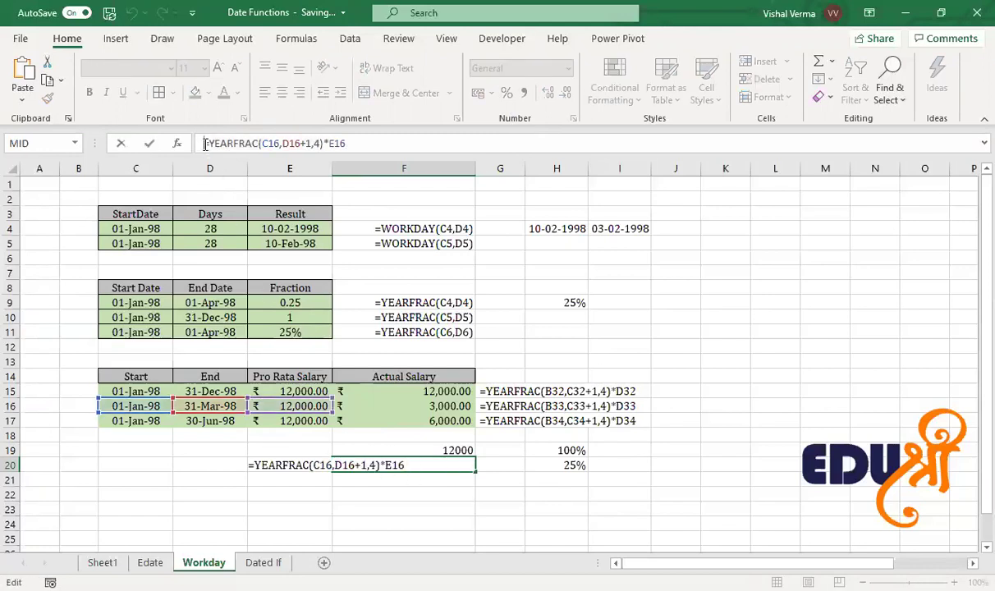
key(Return)
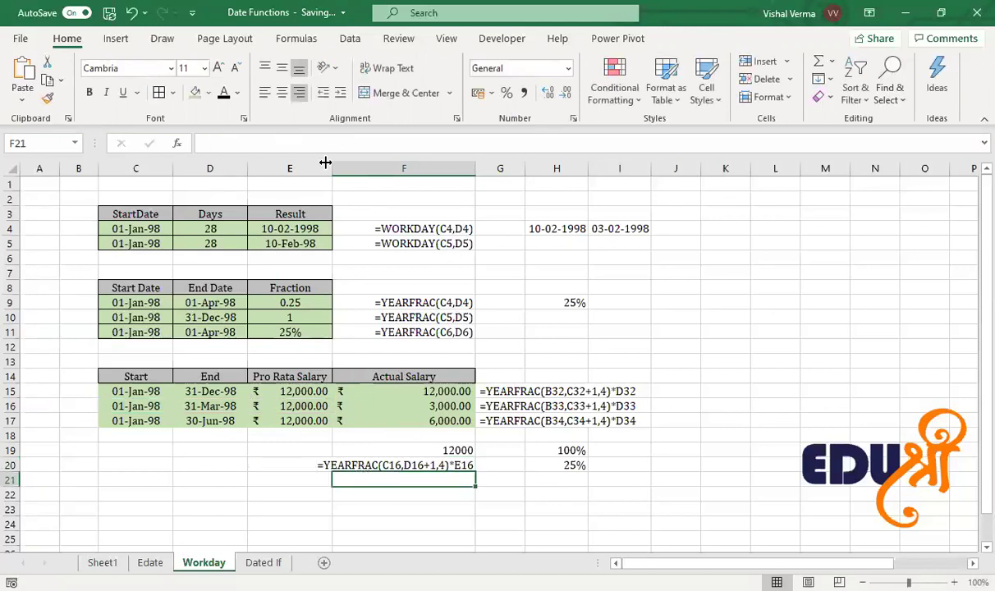
drag(97, 169, 71, 168)
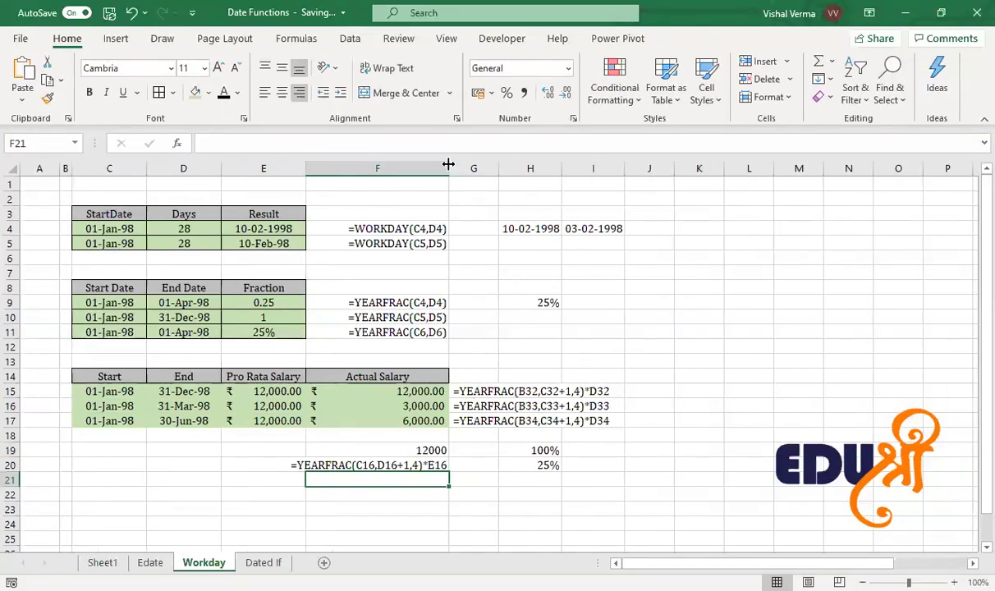
drag(449, 161, 473, 161)
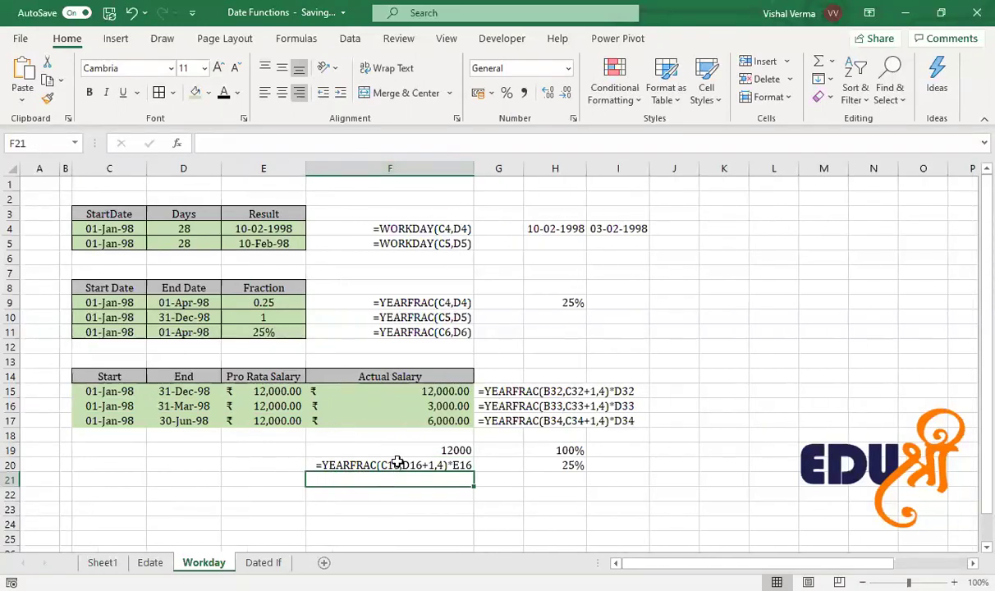
Step: Highlight the YEARFRAC(C16,D16+1,4) part of cell F20 and its matching percentage in H20 with the turquoise highlighter
click(380, 465)
click(163, 39)
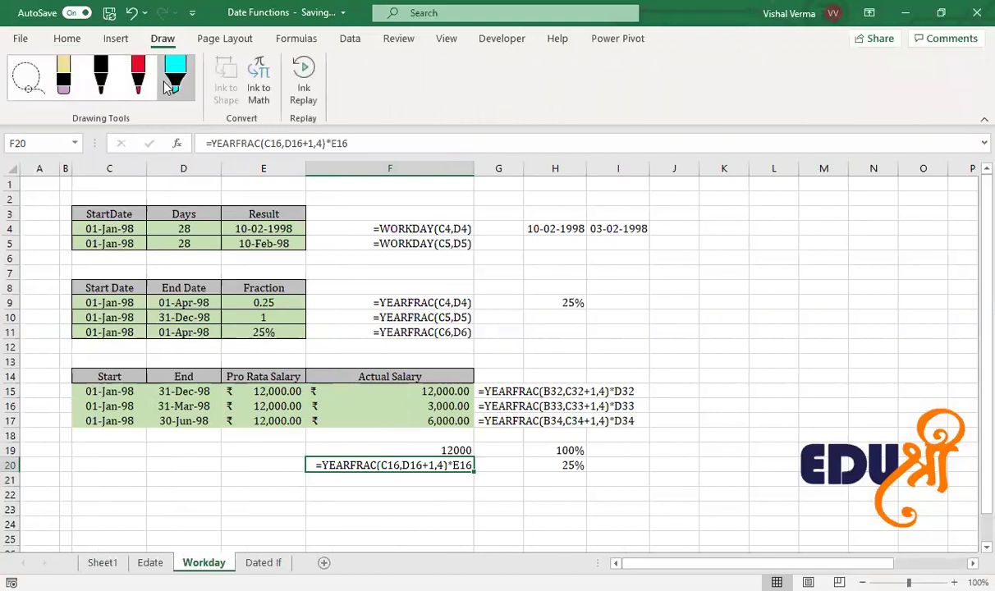
click(174, 82)
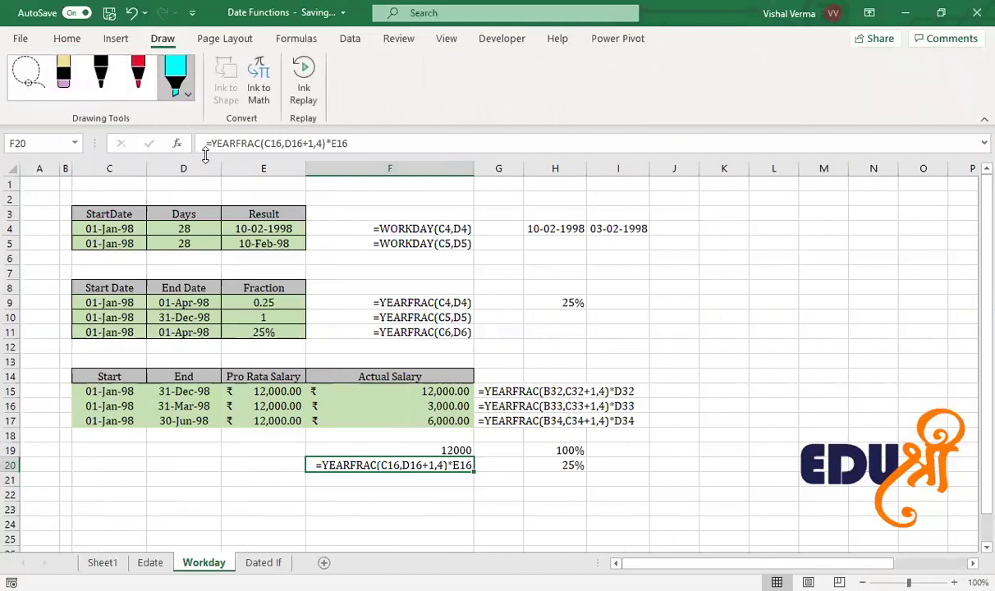
click(328, 453)
drag(326, 465, 446, 474)
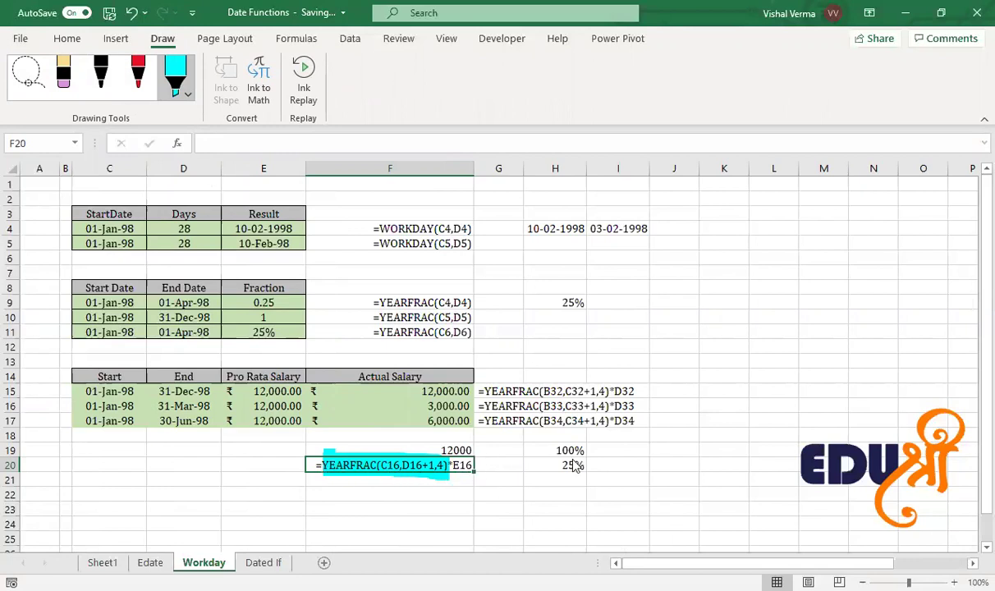
drag(553, 466, 586, 468)
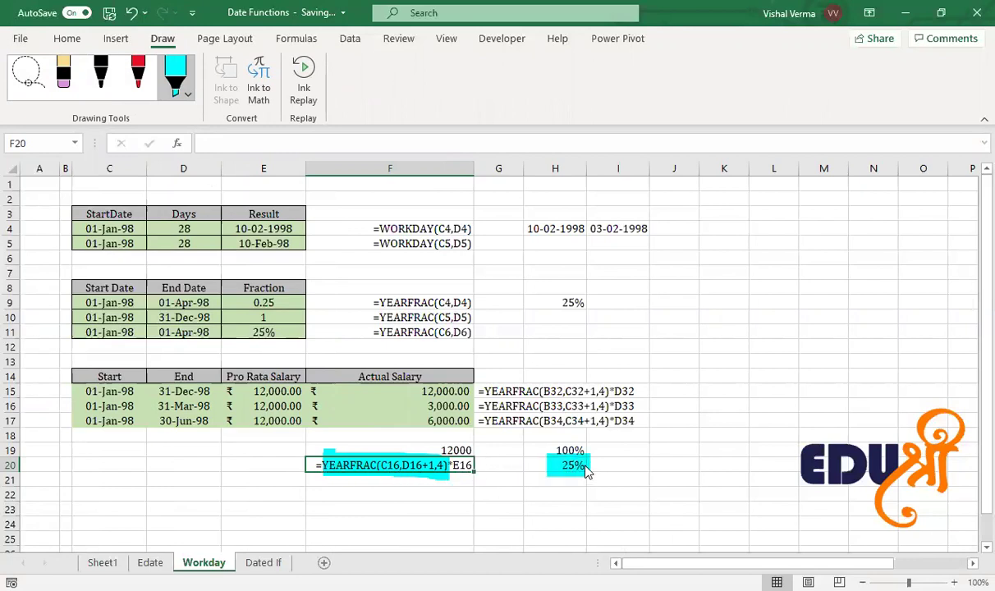
Step: Change the highlighter colour to orange and mark the *E16 part of cell F20 and the pro rata salary in E16
click(188, 95)
click(188, 95)
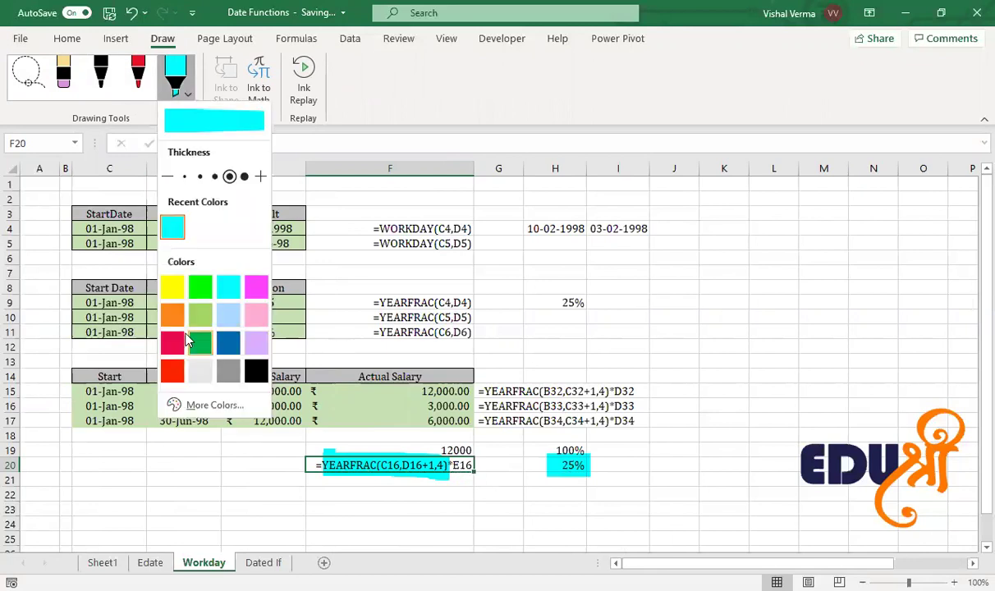
click(173, 316)
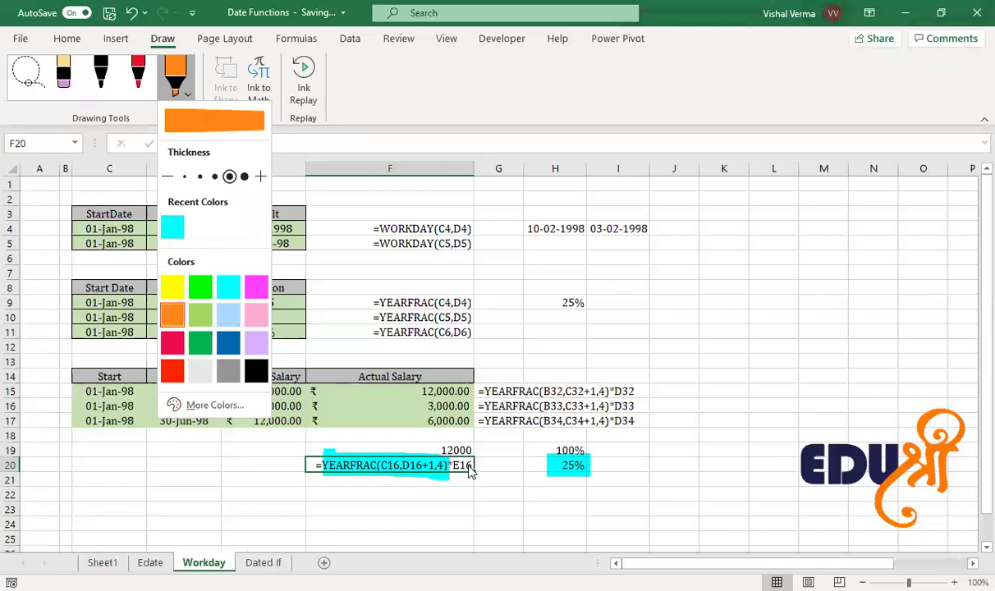
drag(472, 467, 450, 466)
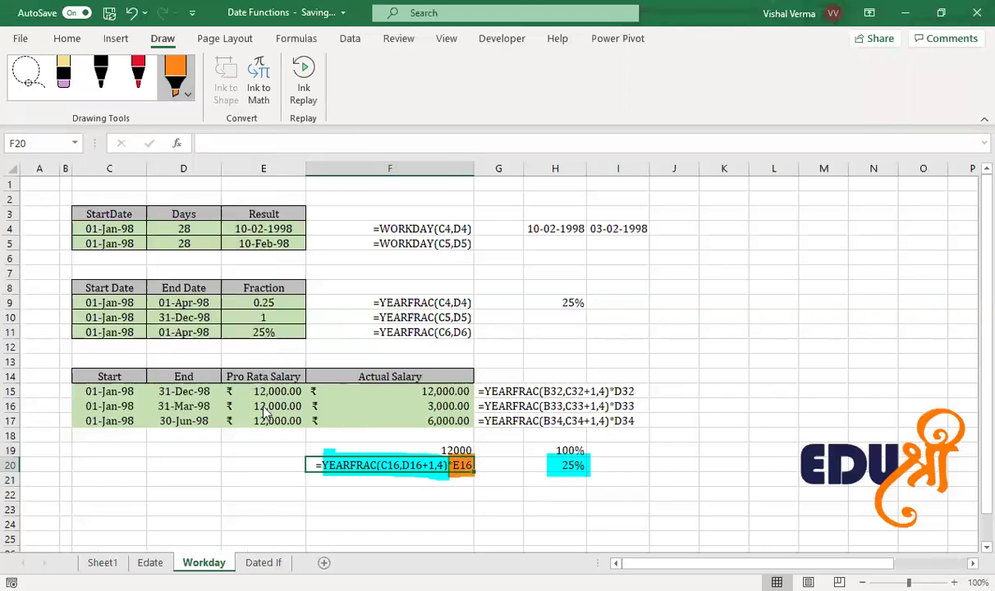
drag(301, 409, 250, 409)
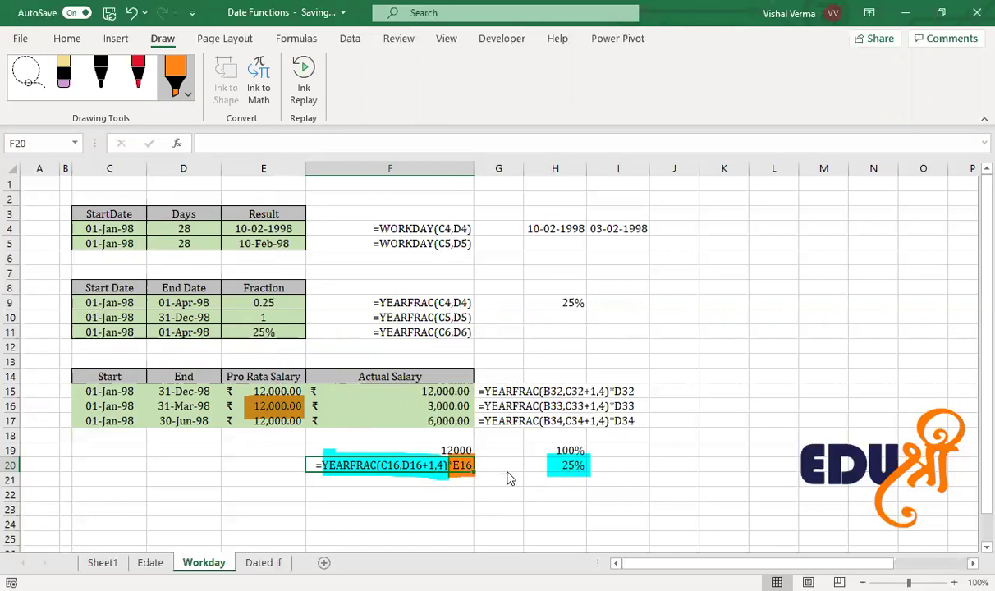
drag(411, 391, 462, 404)
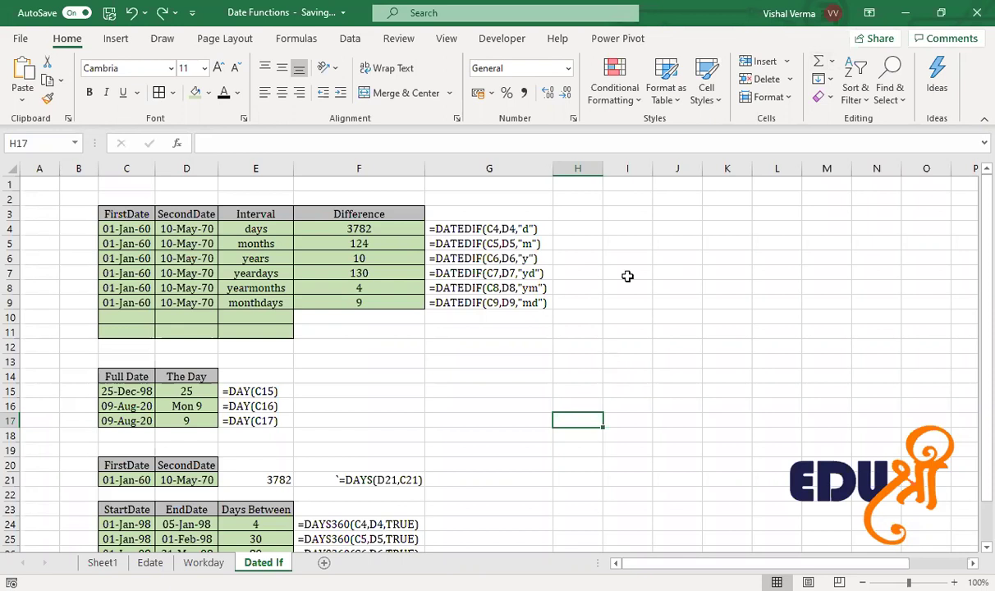
click(628, 234)
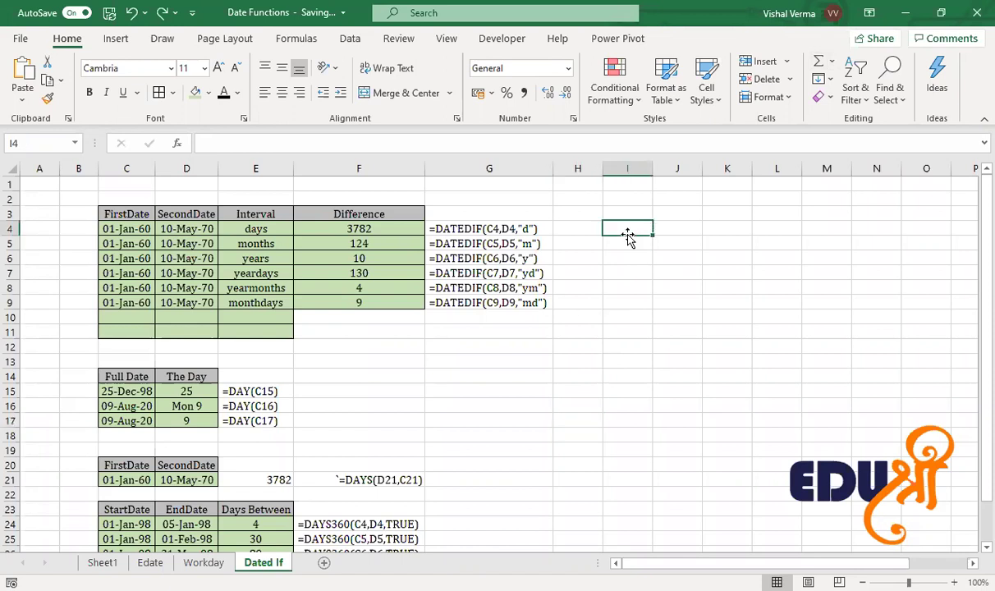
text(=)
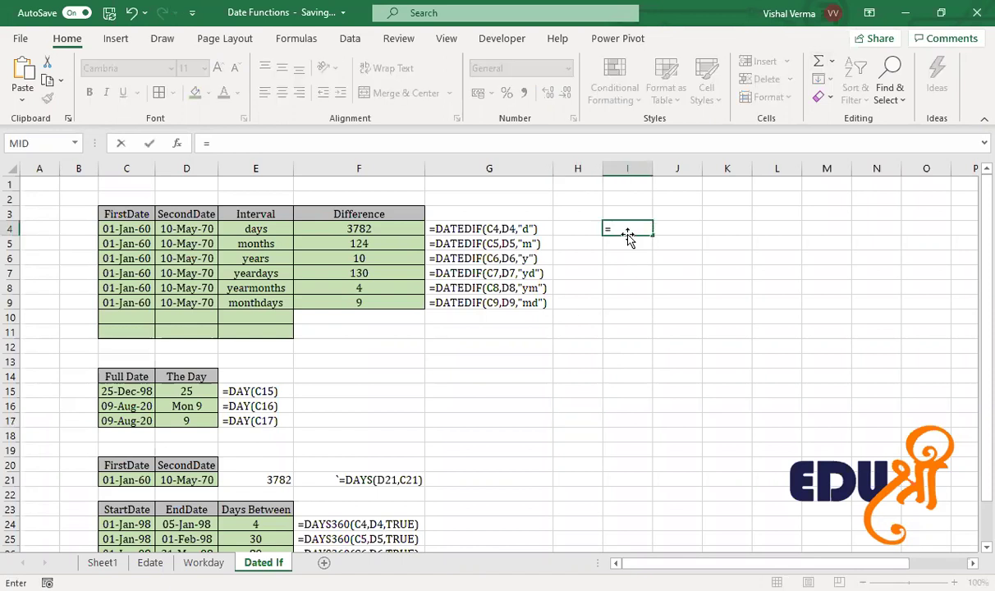
text(date)
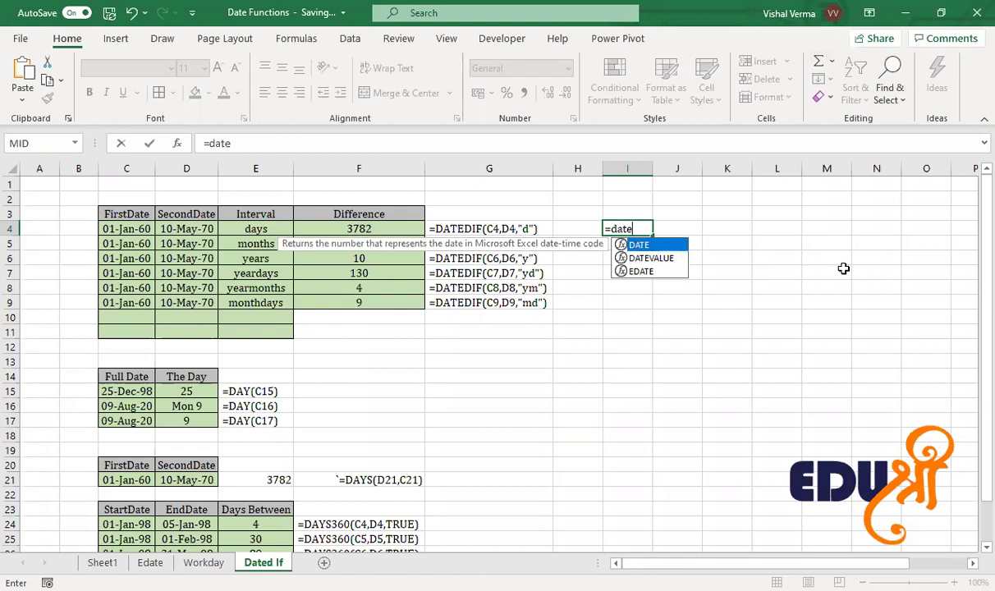
key(Escape)
click(665, 298)
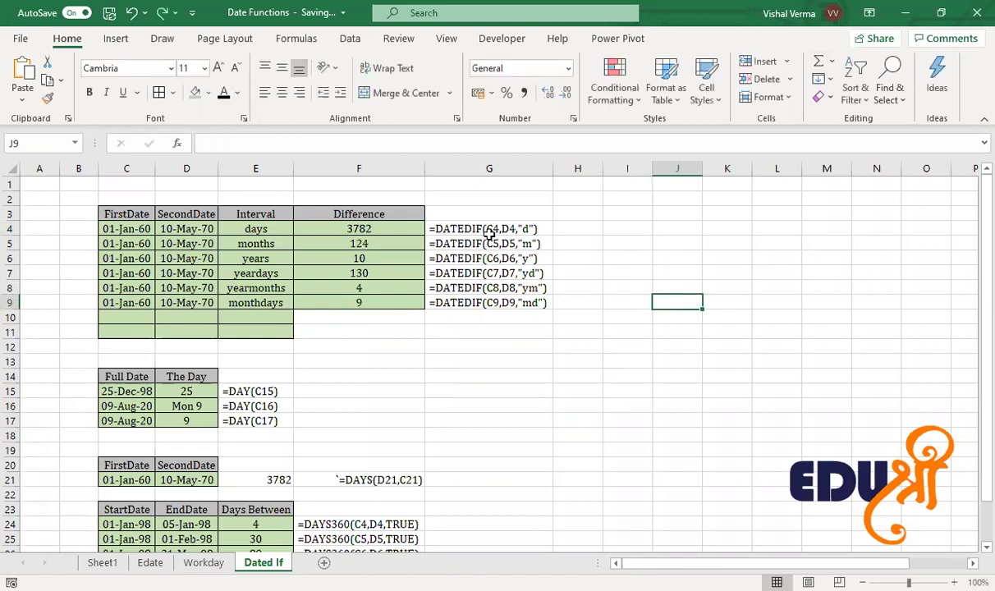
Step: Reuse the days-difference formula from F4 by entering =DATEDIF(C4,D4,"d") in cell I4
click(382, 223)
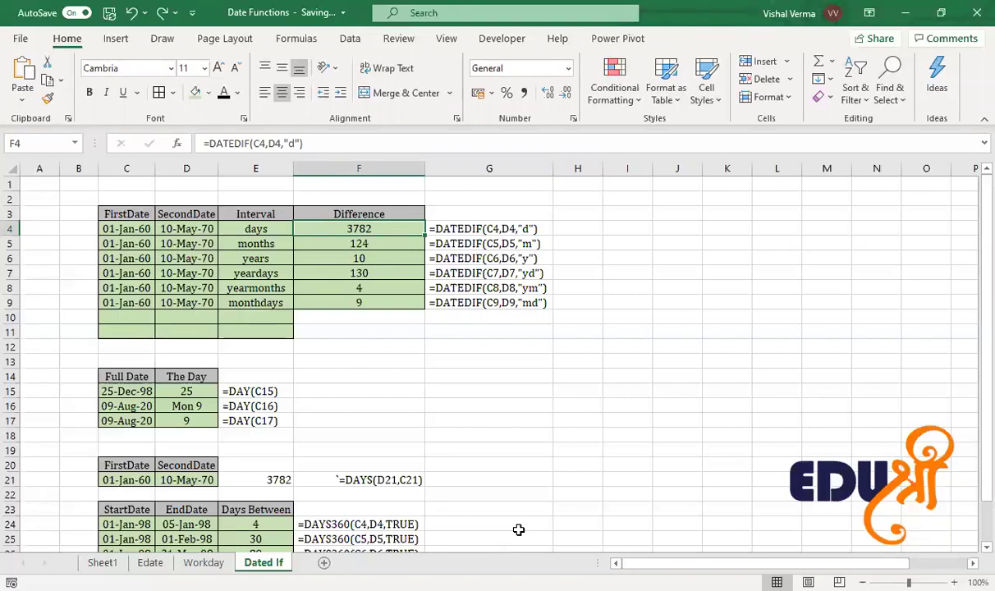
click(317, 150)
click(119, 144)
click(625, 227)
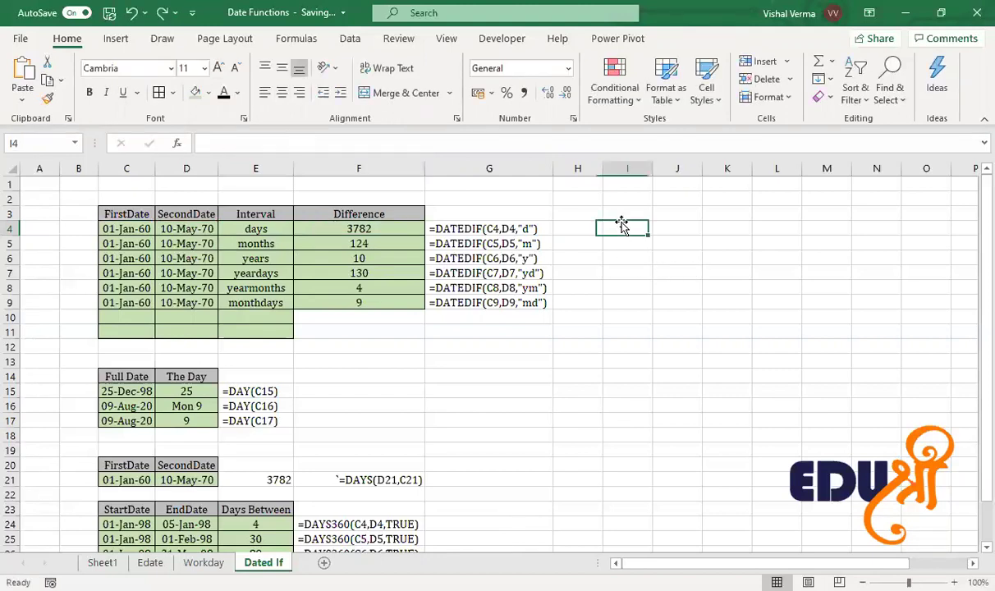
click(309, 142)
text(=DATEDIF(C4,D4,"d"))
key(Return)
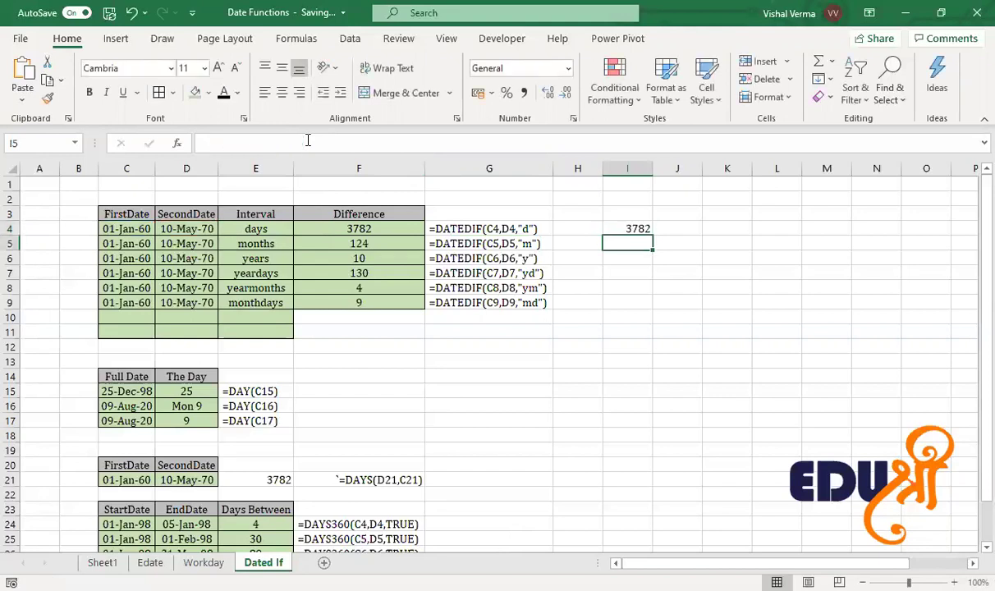
Step: Duplicate the DATEDIF formula from I4 into J4, keeping its C4 and D4 references
click(649, 229)
key(ctrl+c)
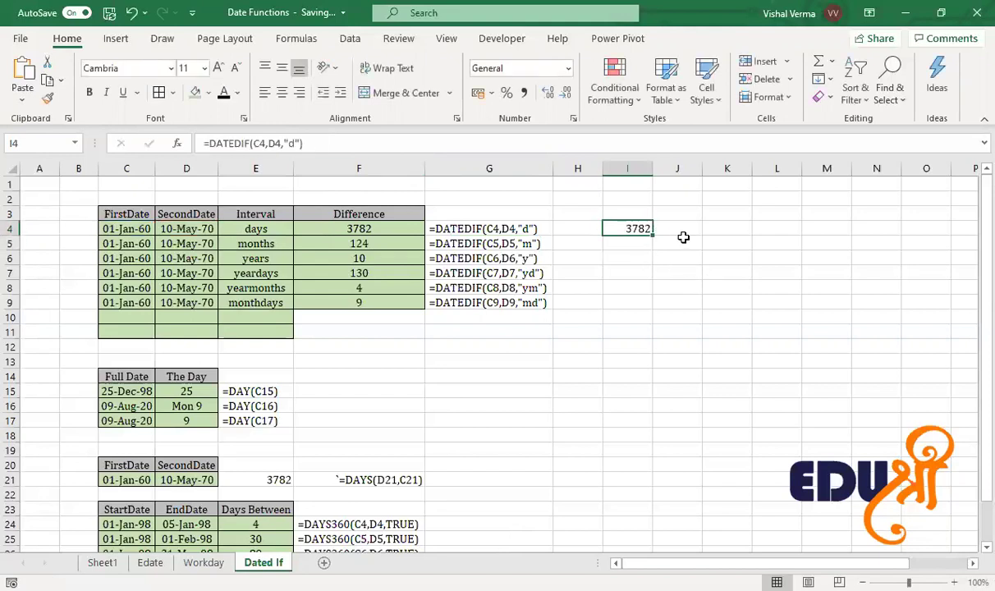
click(681, 229)
key(ctrl+v)
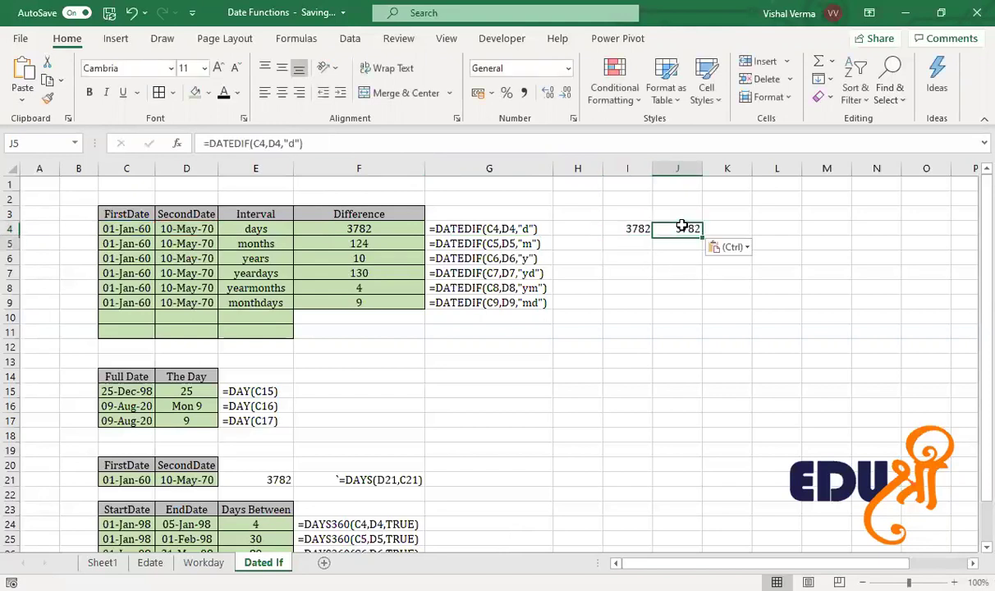
click(674, 244)
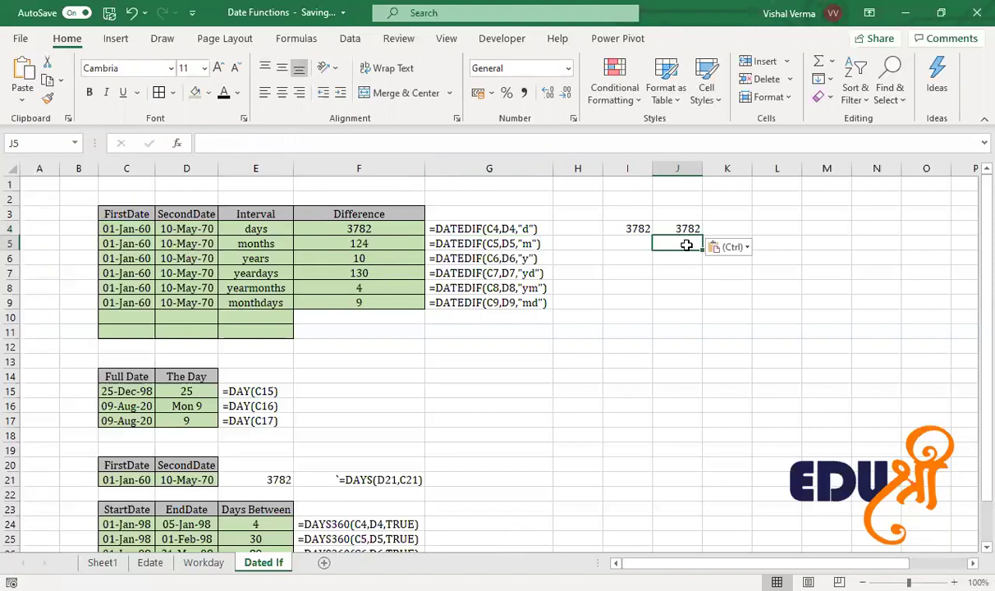
double_click(637, 242)
text(=)
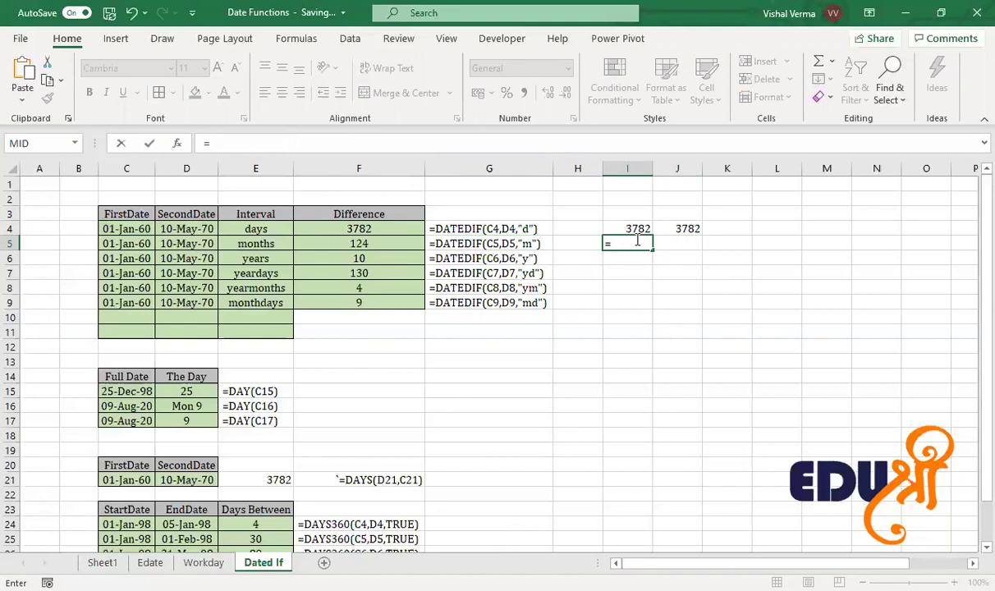
text(date)
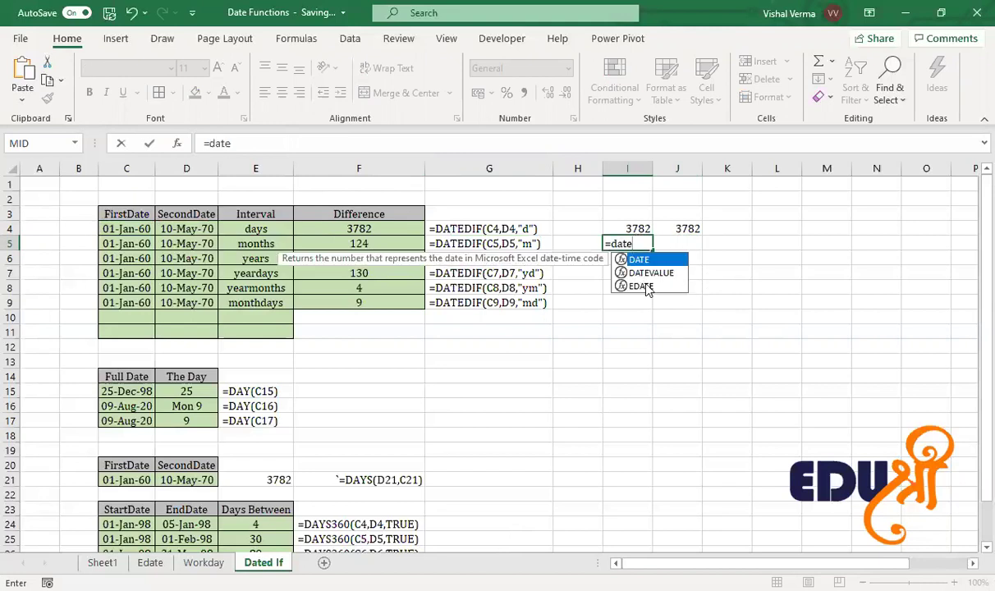
key(Escape)
click(624, 303)
Step: Check the Date & Time function list for DATEDIF, and examine the days formula in F4 with its interval in E4
click(297, 40)
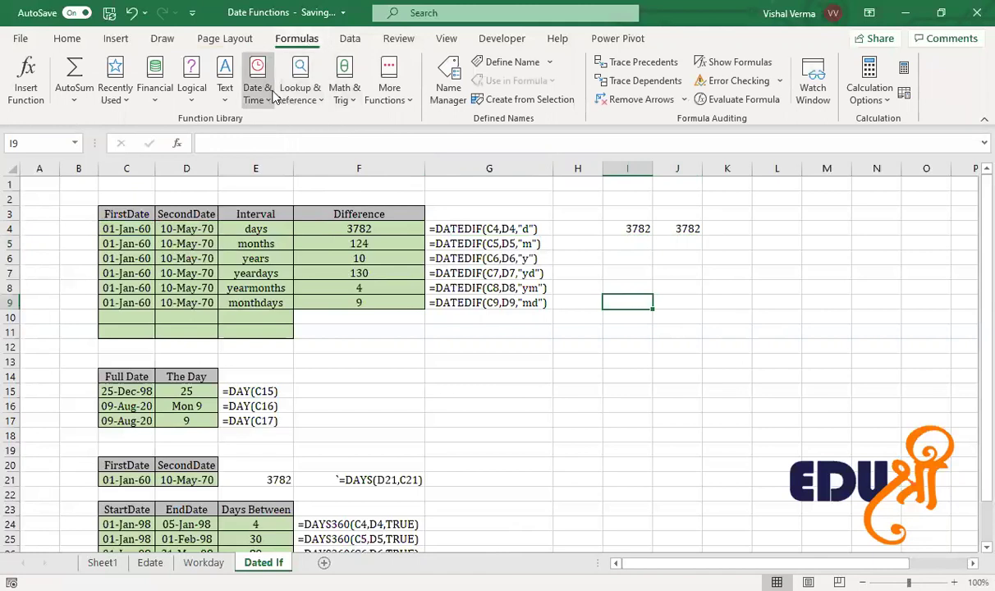
click(273, 96)
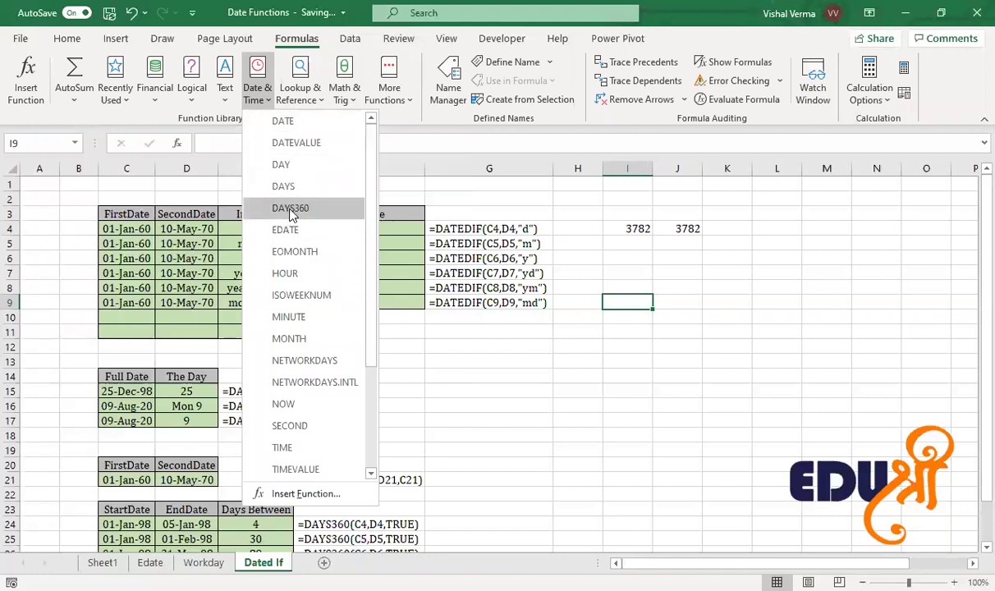
click(615, 453)
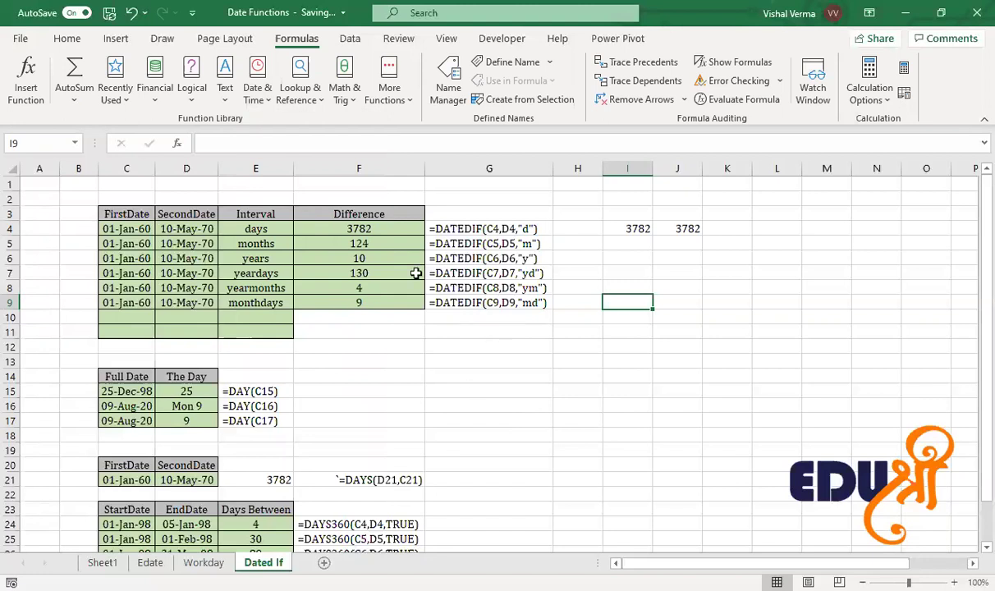
click(377, 229)
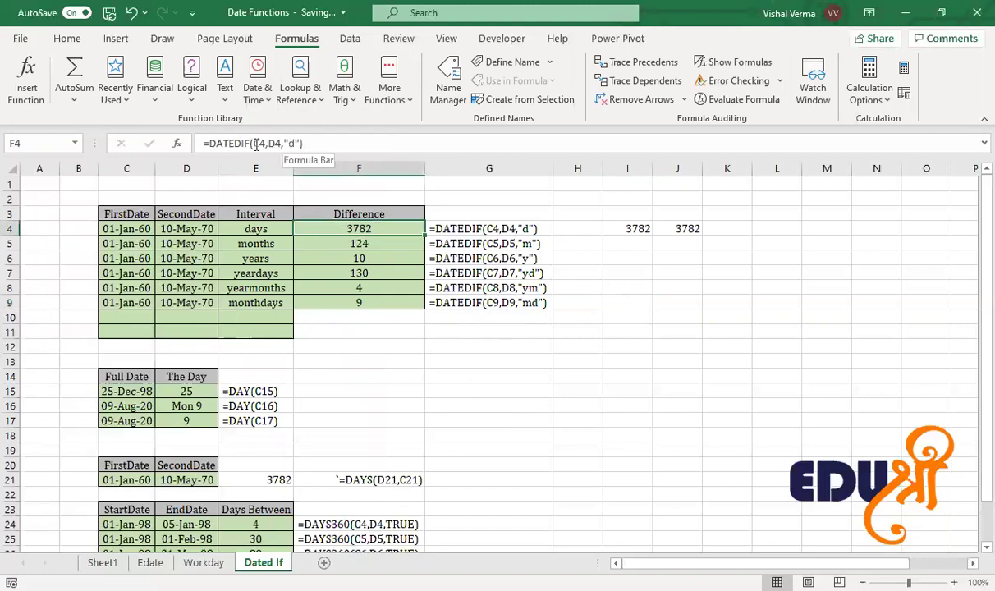
click(269, 229)
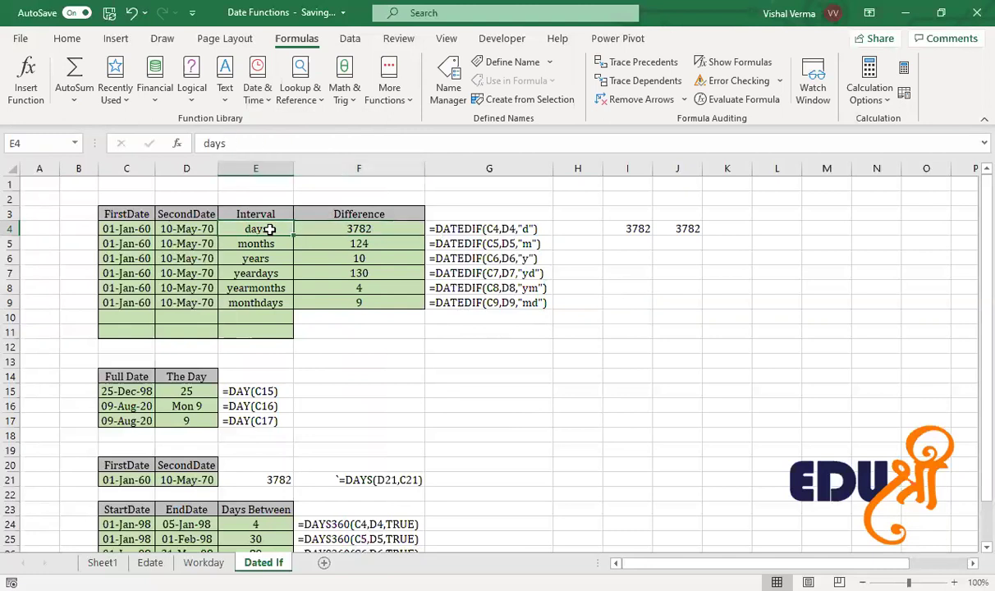
click(332, 226)
click(338, 239)
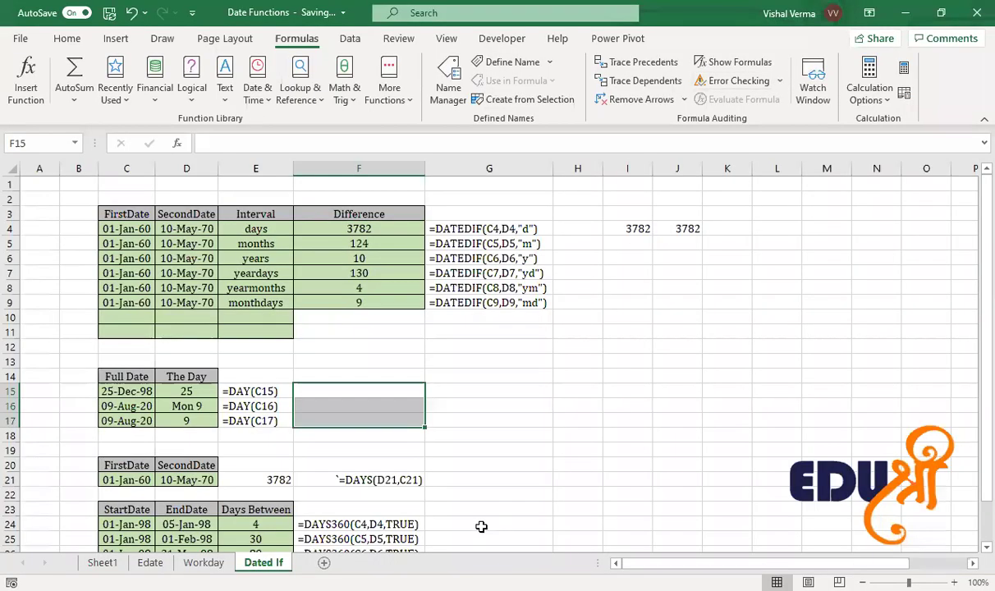
click(485, 524)
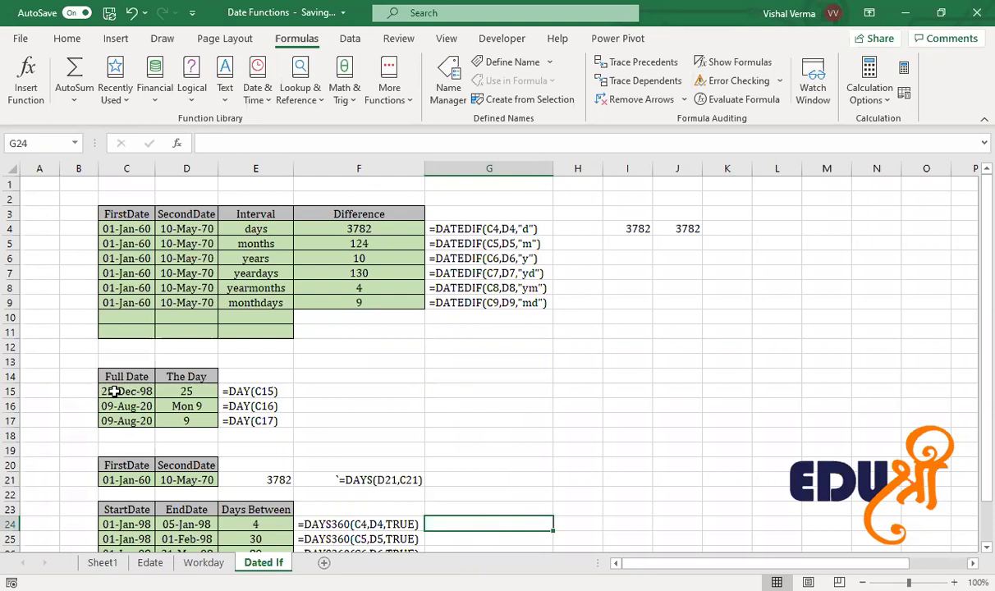
Step: Extract the day number from the date in C15 with =DAY(C15) in cell F15
click(342, 397)
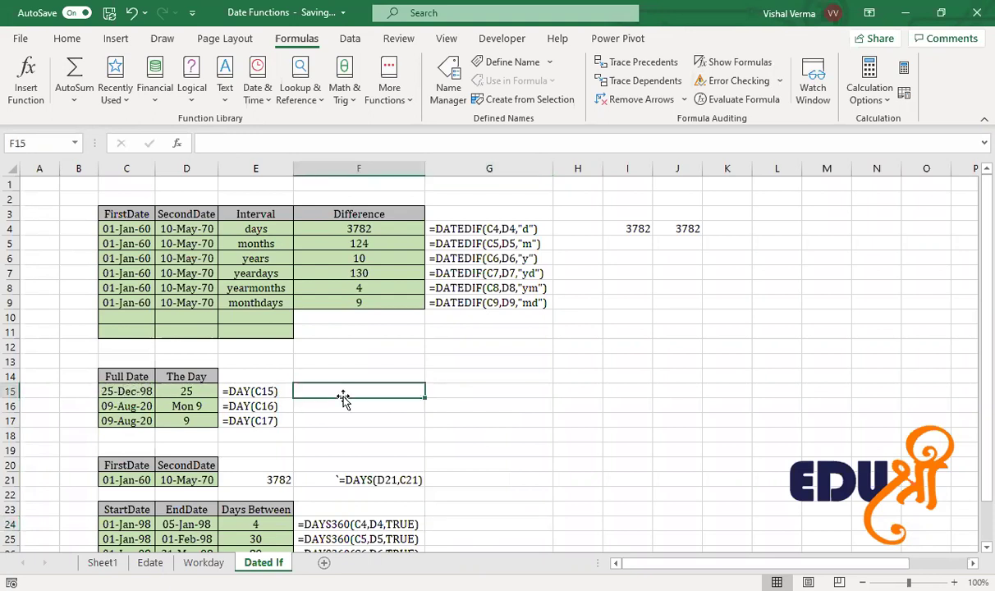
text(=)
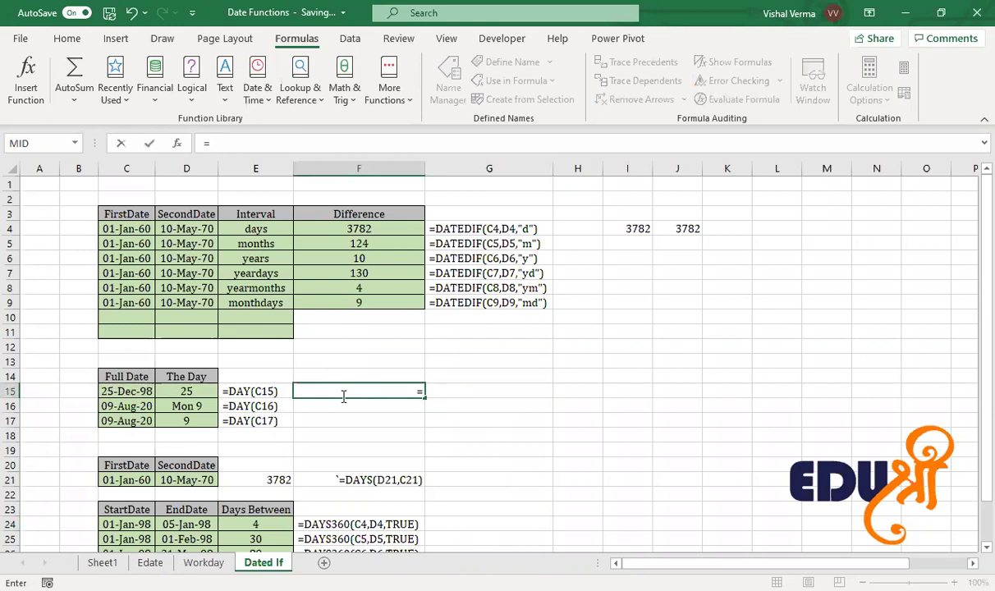
text(d)
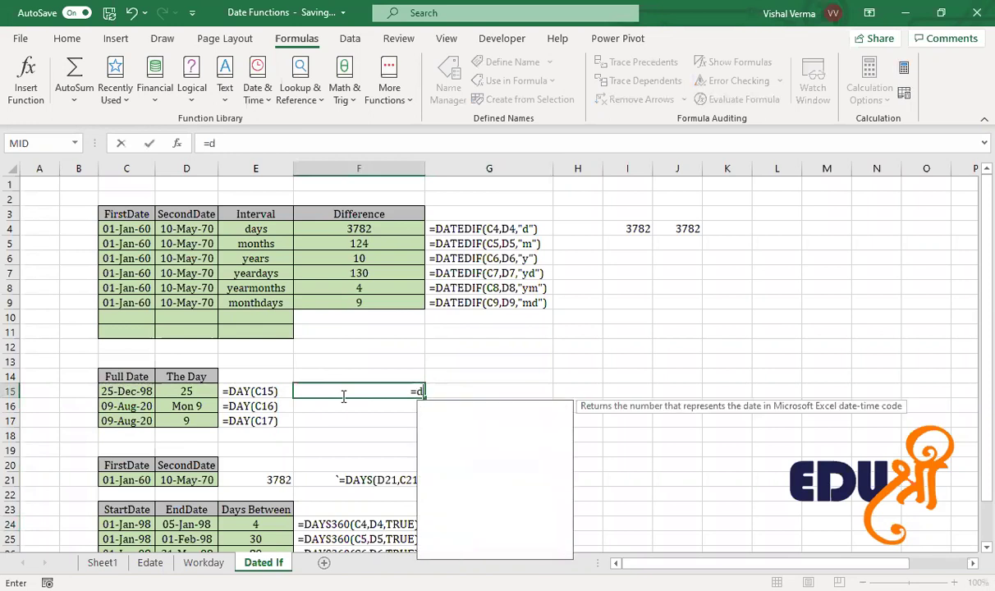
text(ay()
click(142, 387)
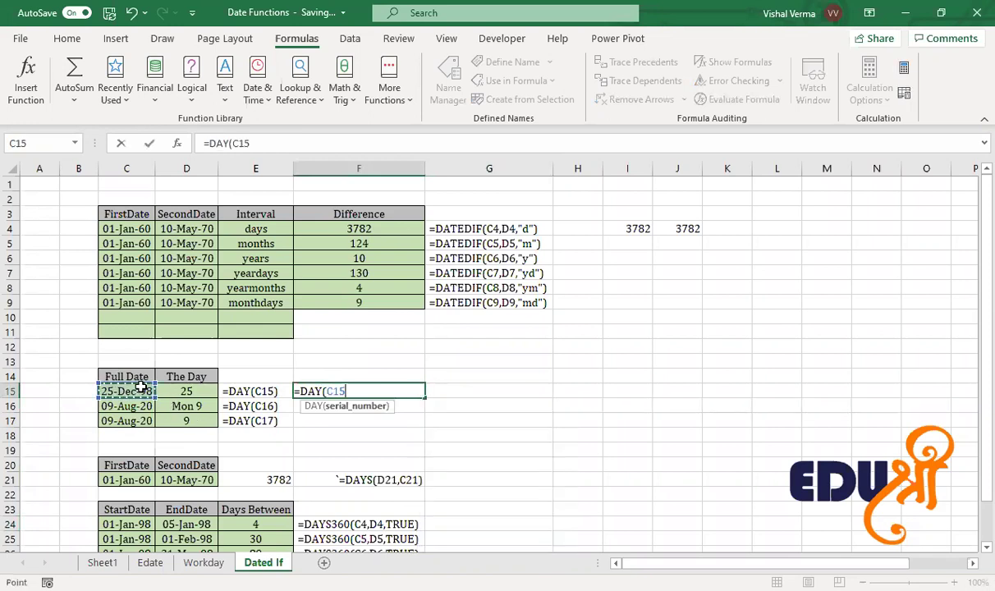
key(Return)
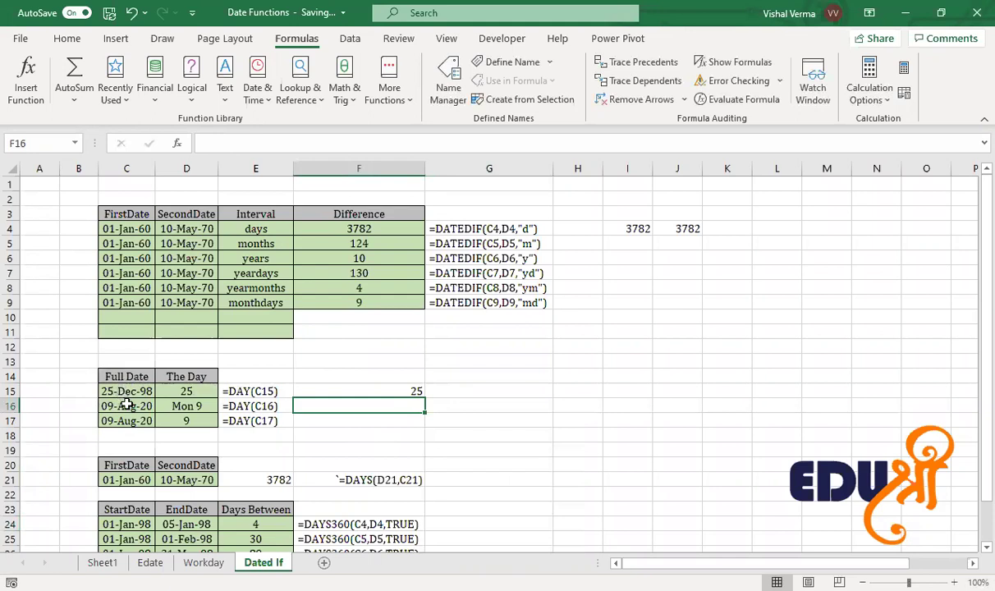
Step: Extract the month number from the date in C15 with =MONTH(C15) in cell G15
click(492, 390)
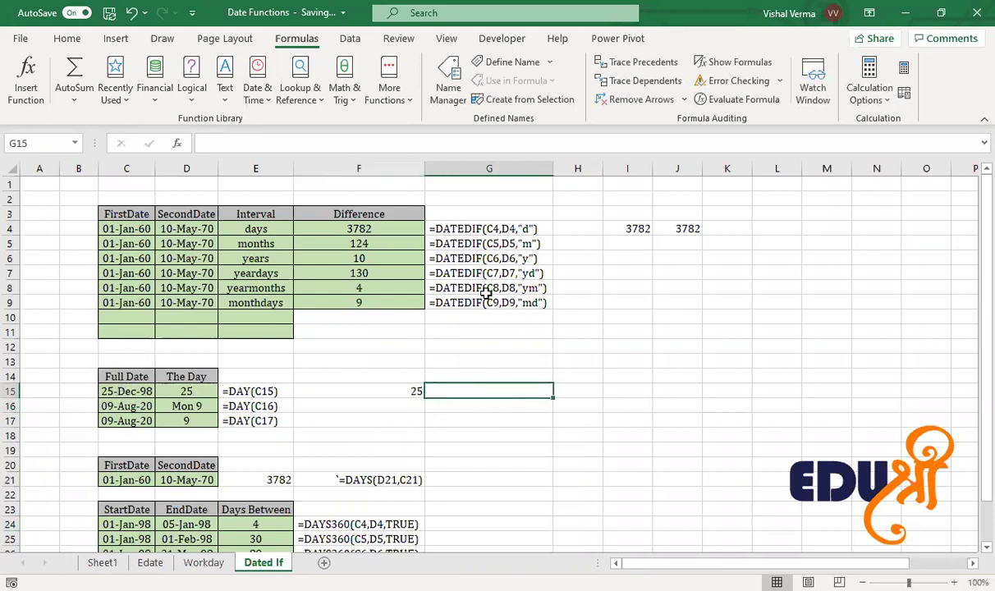
click(575, 406)
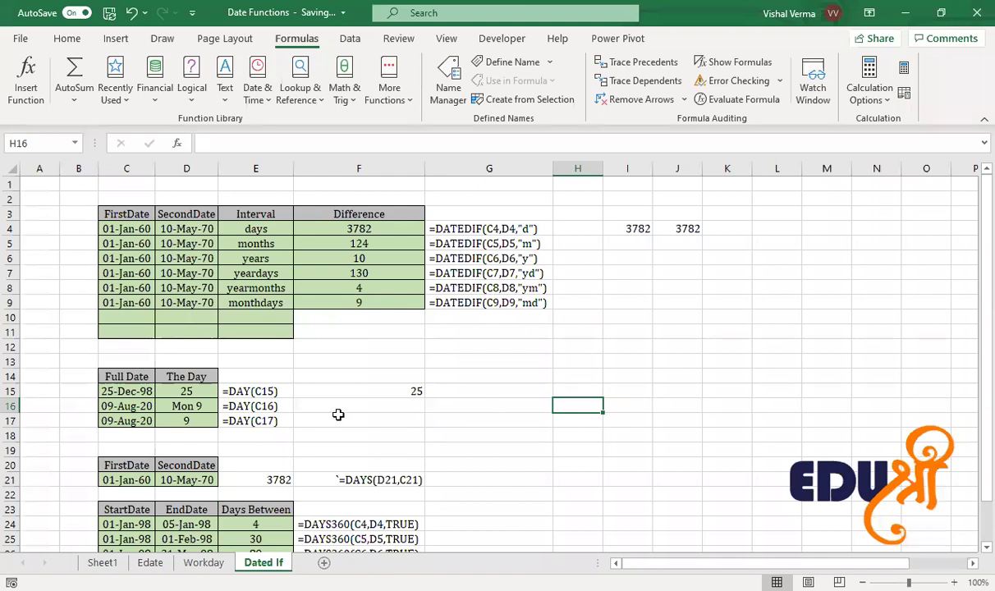
click(453, 391)
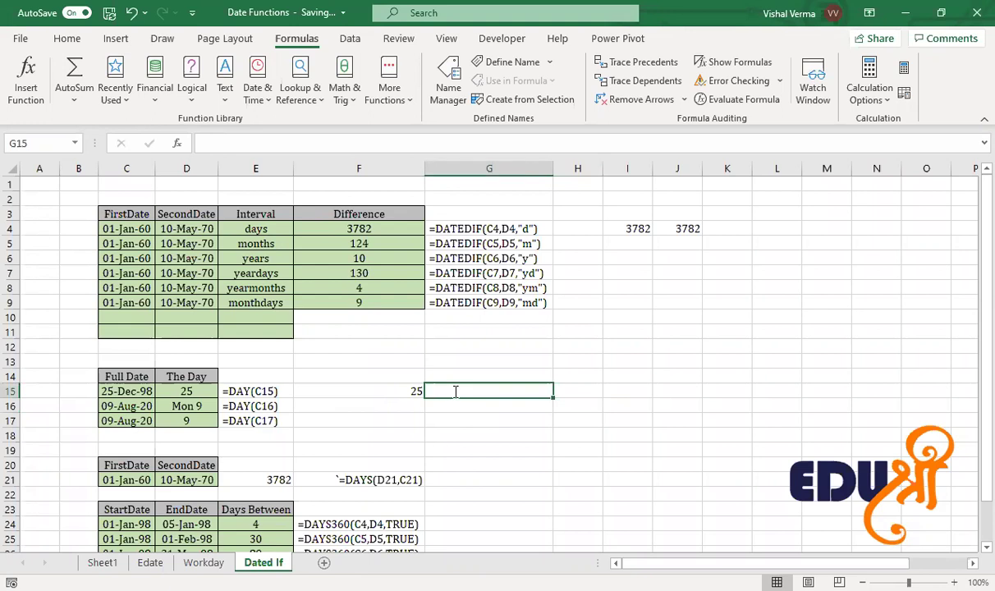
text(=MONTH()
click(143, 391)
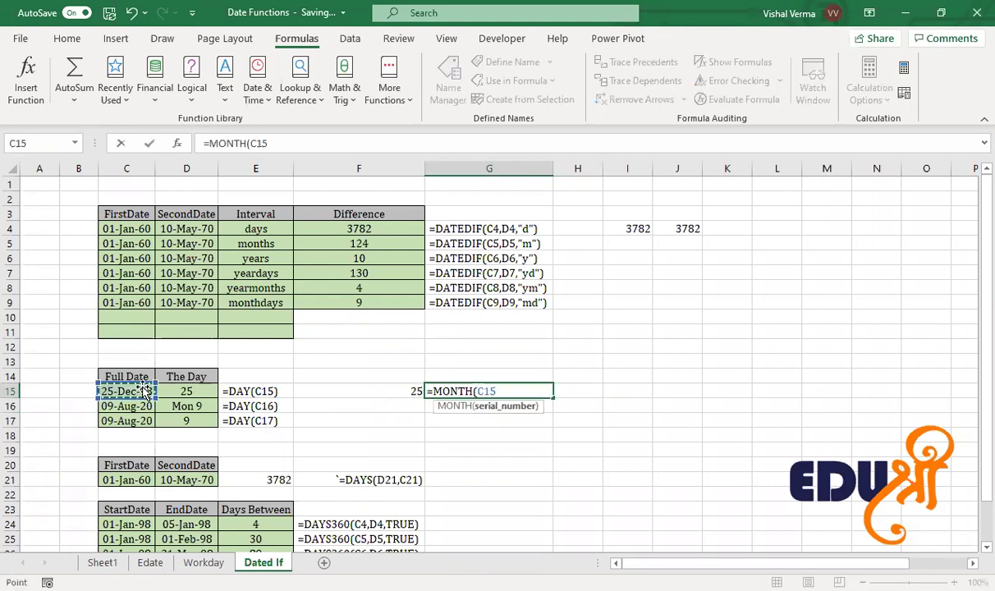
text())
key(Return)
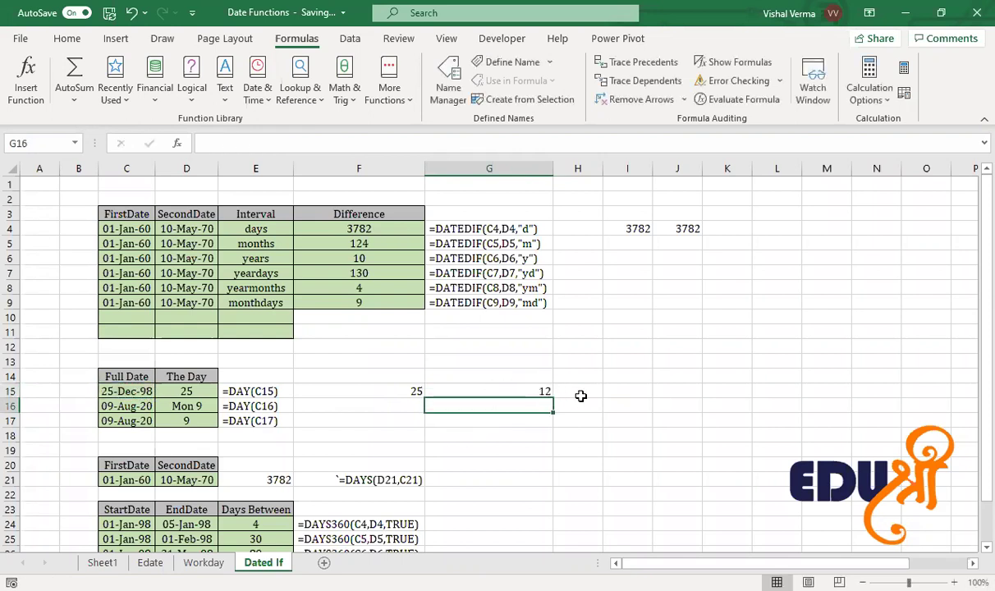
Step: Extract the year from the date in C15 with =YEAR(C15) in cell H15
click(580, 394)
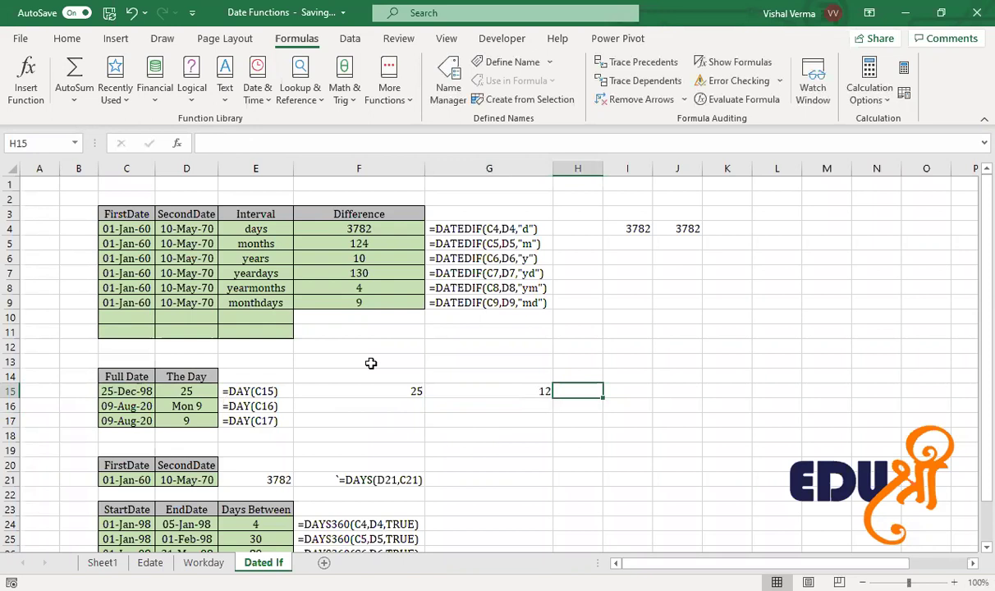
text(=)
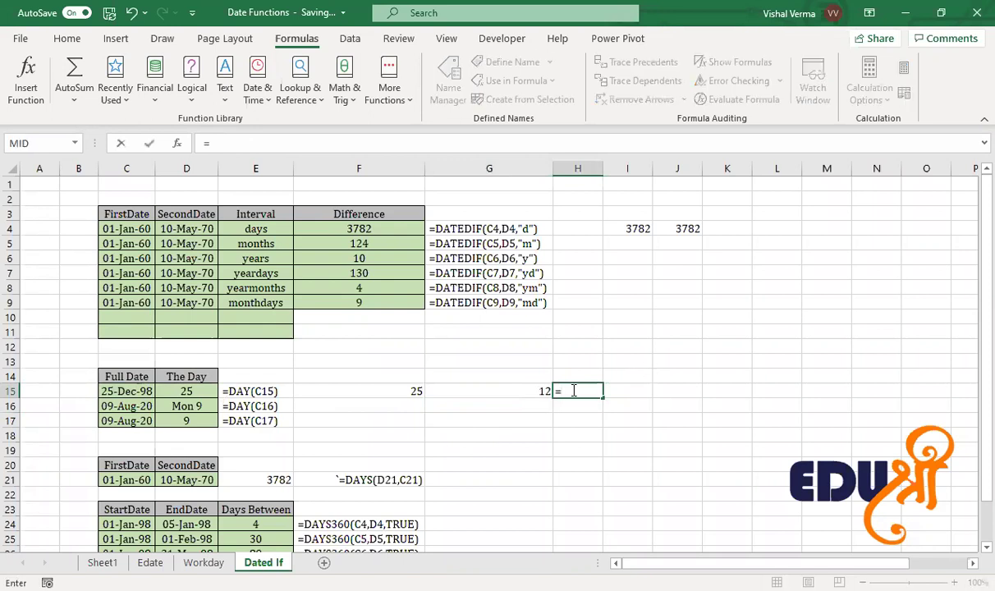
text(YEAR()
click(119, 392)
text())
key(Return)
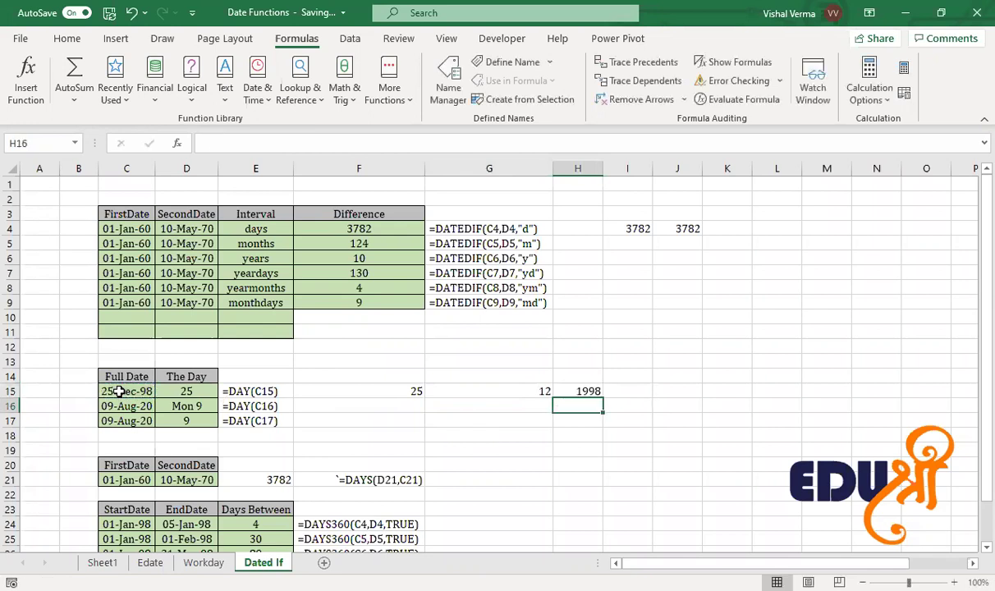
Step: Calculate the weekday number with =WEEKDAY(C15,1) in cell I15, and review the formulas in G15:I15
click(636, 391)
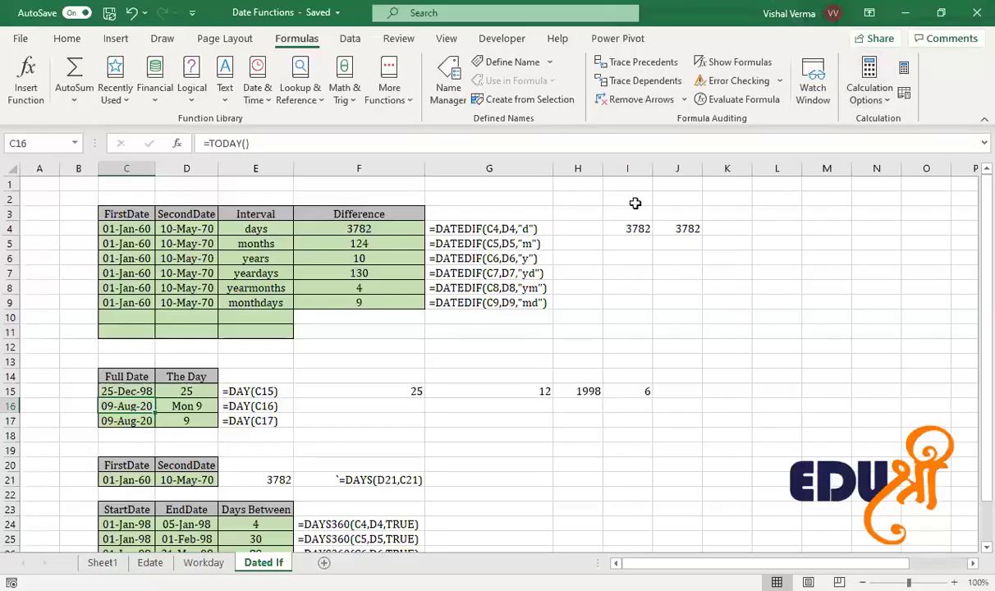
click(697, 419)
click(538, 391)
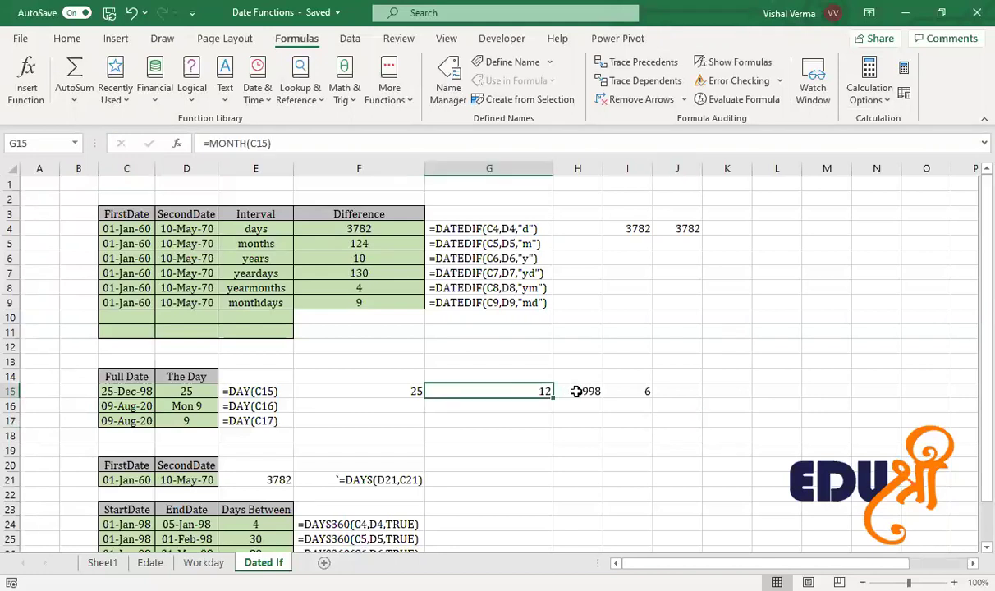
click(584, 392)
click(642, 391)
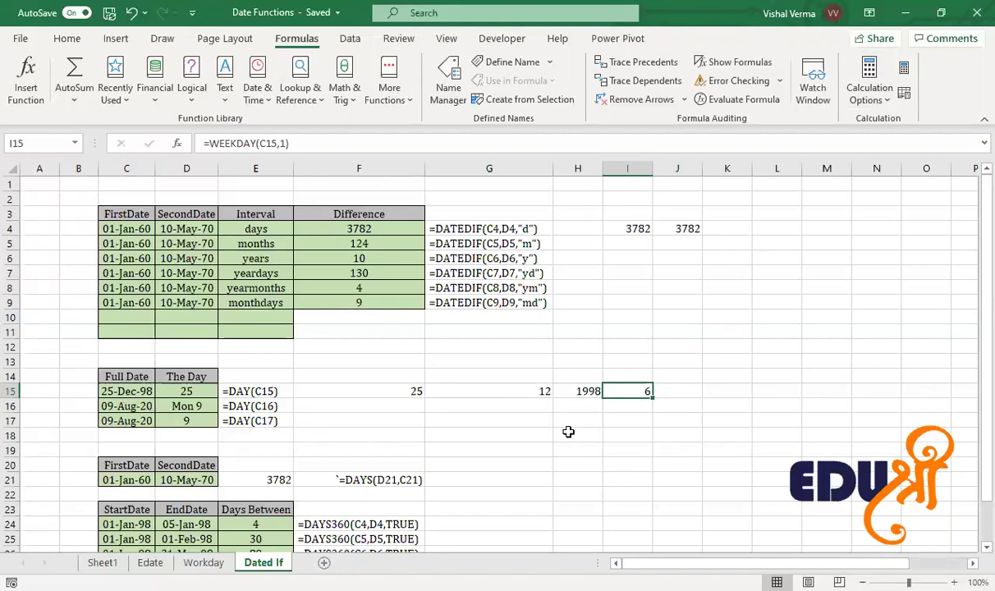
Step: Insert the current date in cell K11 with =TODAY()
click(738, 327)
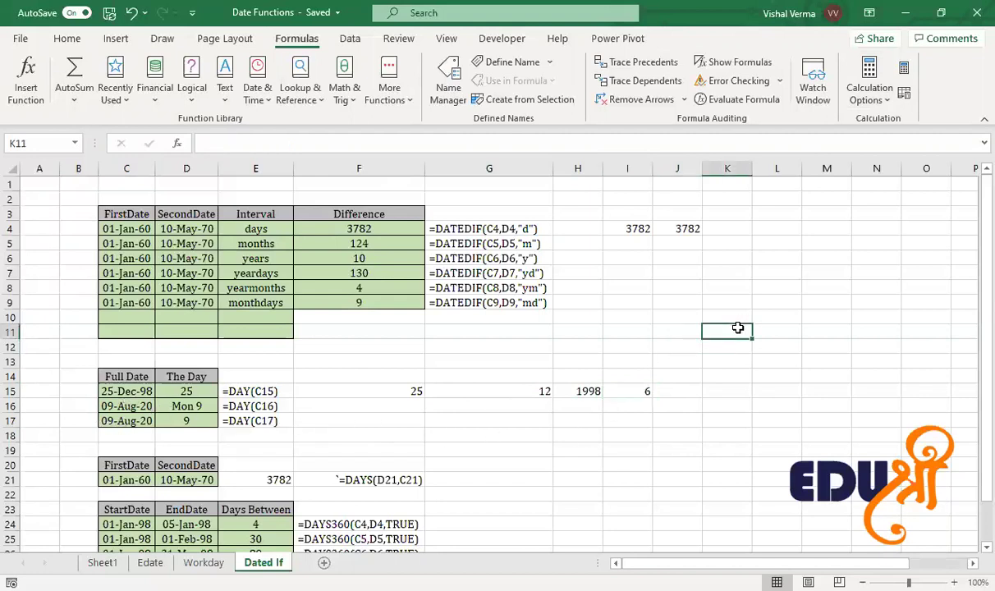
text(=)
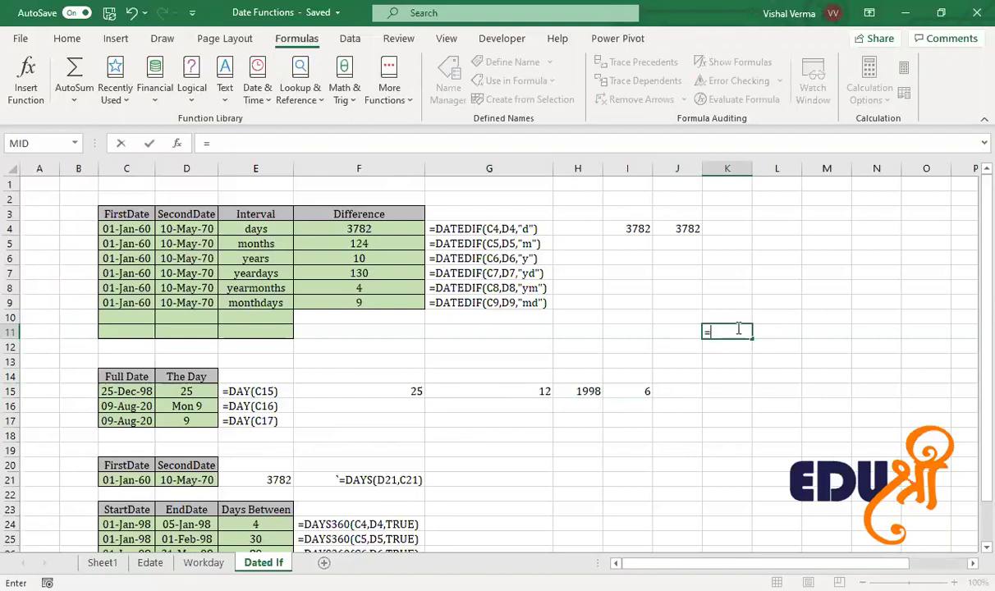
text(to)
key(Tab)
text())
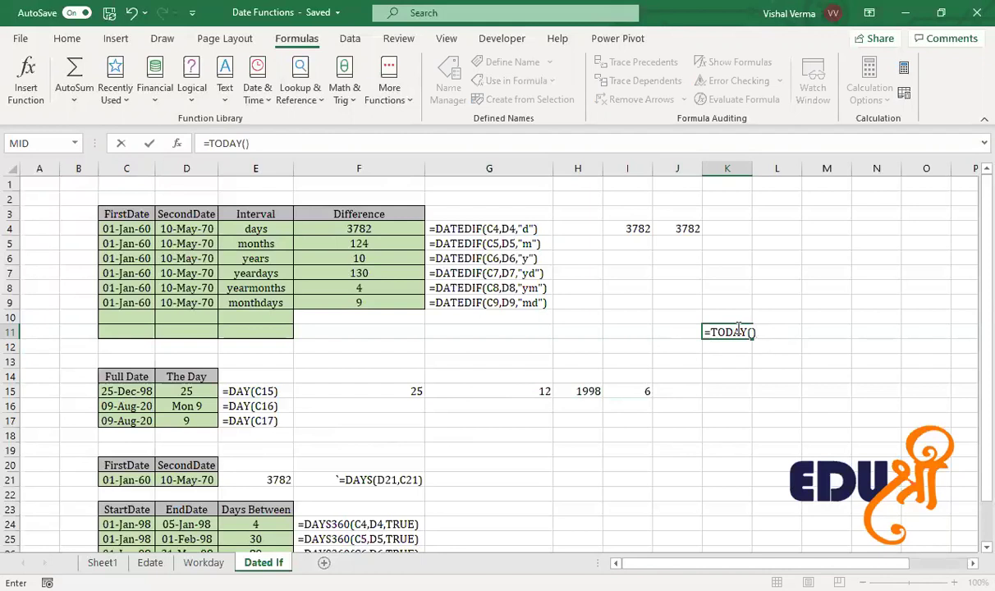
key(Return)
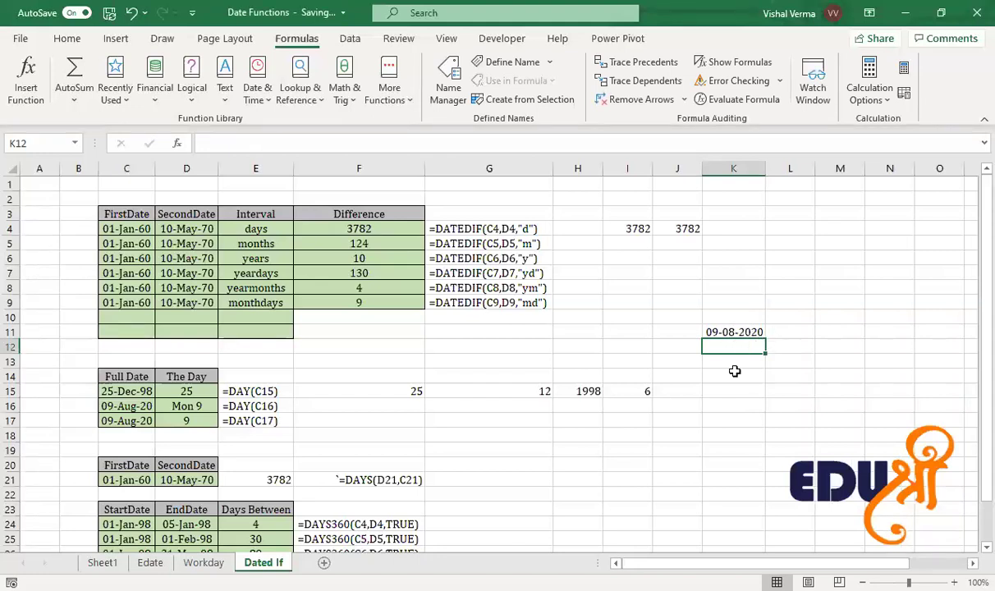
Step: Insert the current date and time with =NOW() in cell K12, and review its formula
text(=)
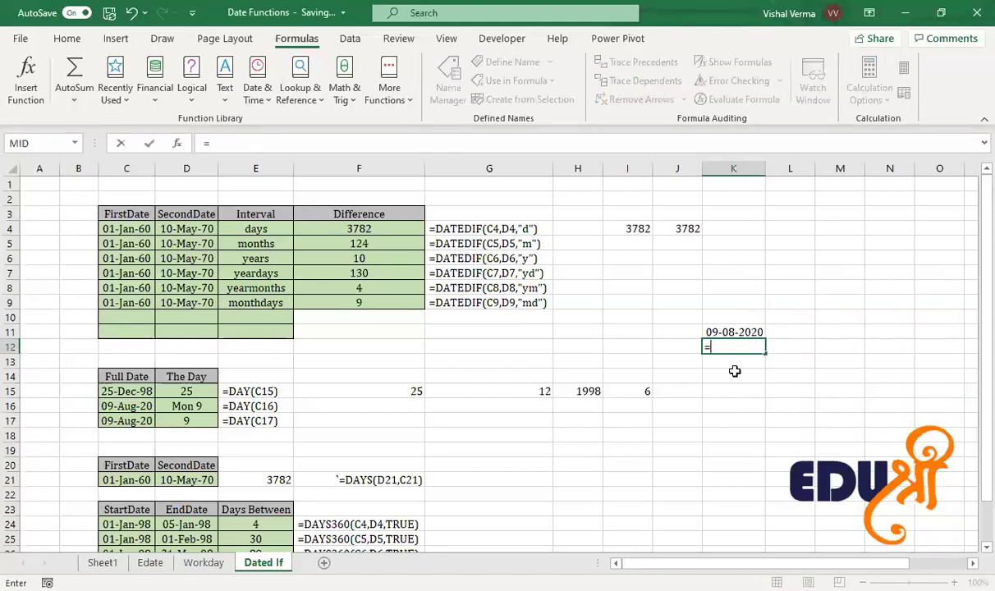
text(now)
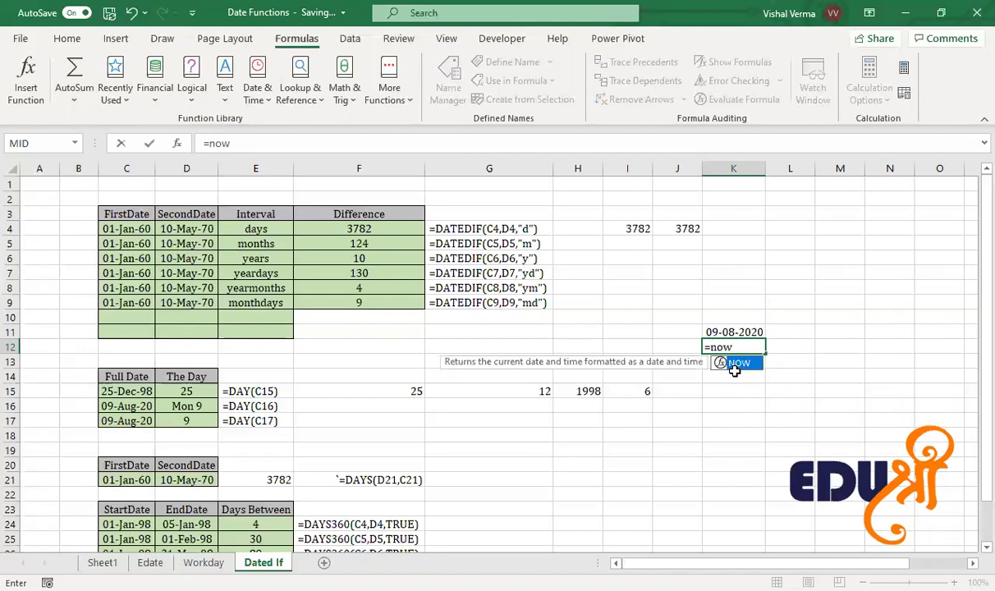
double_click(735, 363)
key(Return)
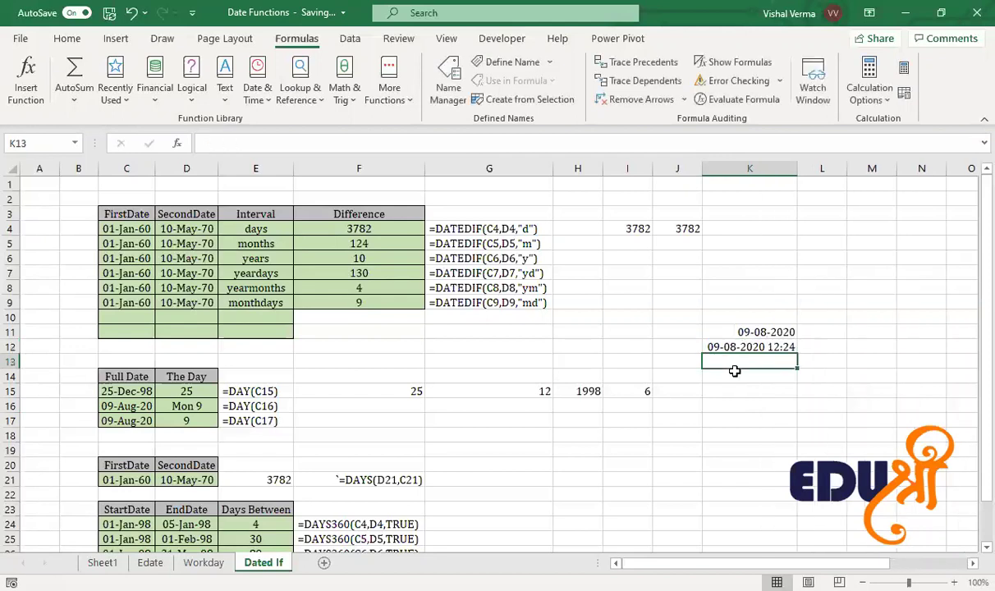
click(780, 347)
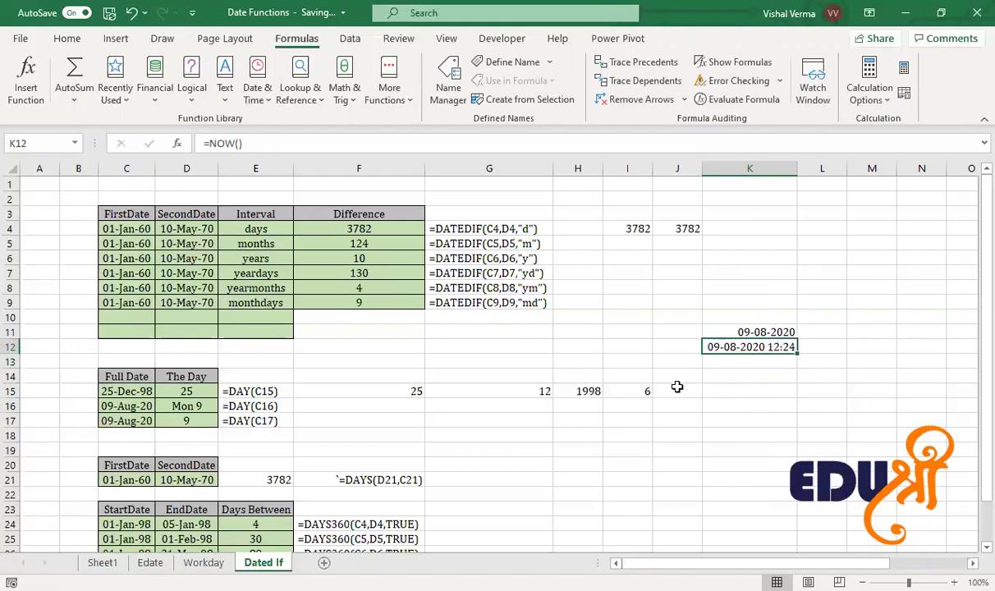
Step: Extract the day number from the date in C16 with =DAY(C16) in cell F16
click(119, 404)
click(408, 406)
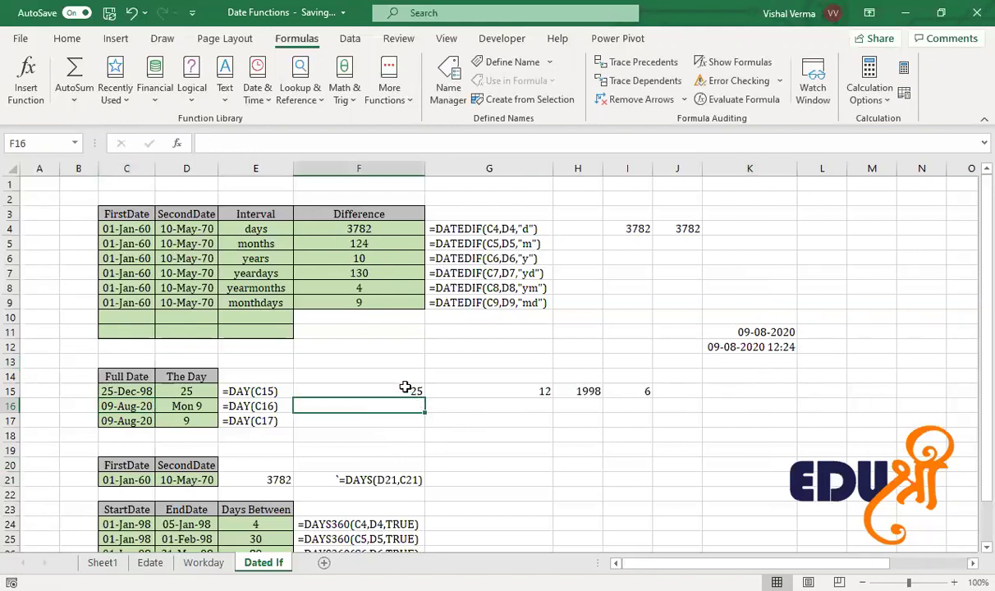
click(402, 390)
click(405, 407)
text(=d)
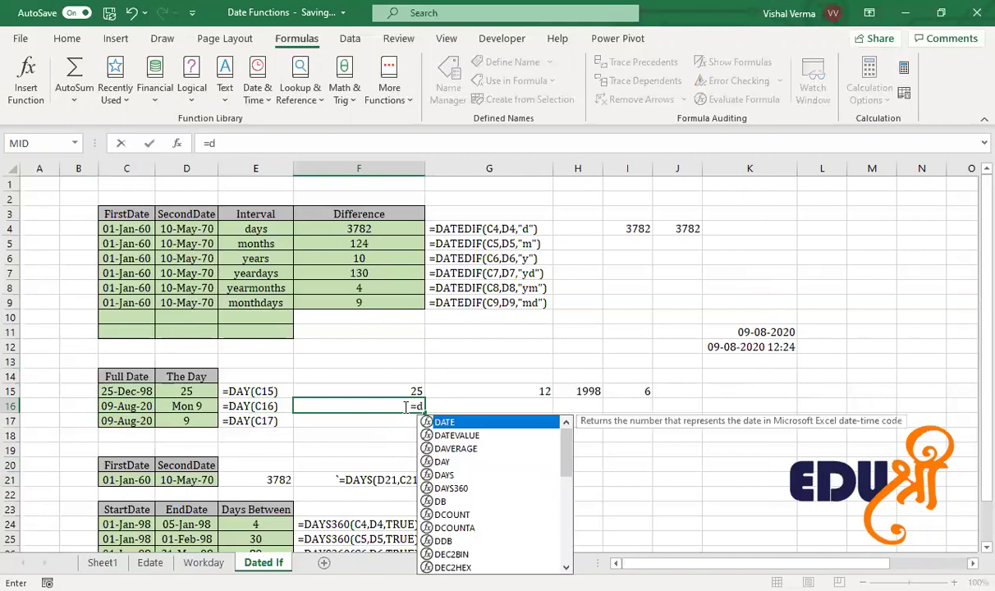
text(ay)
key(Tab)
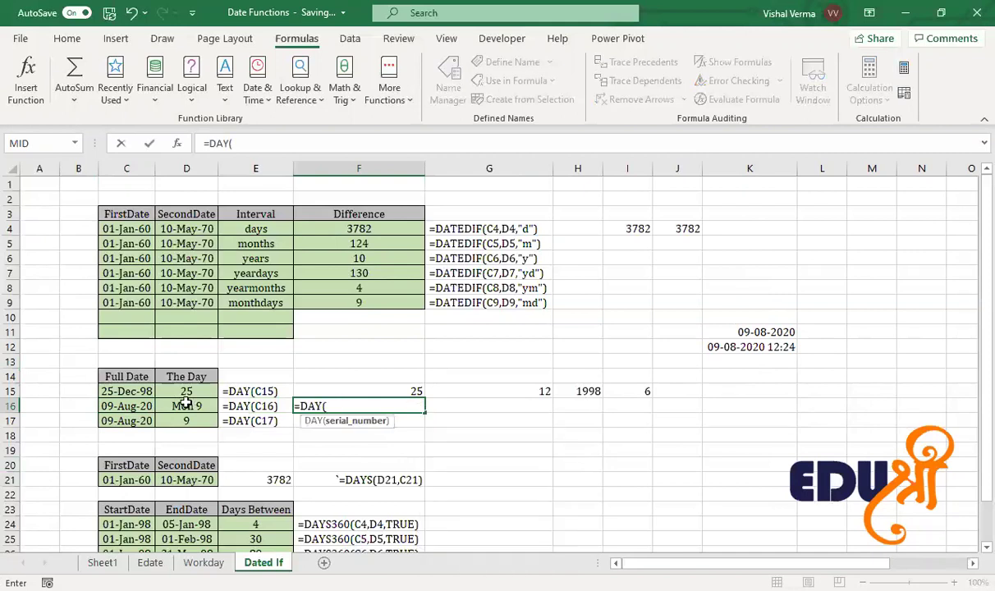
click(121, 407)
text())
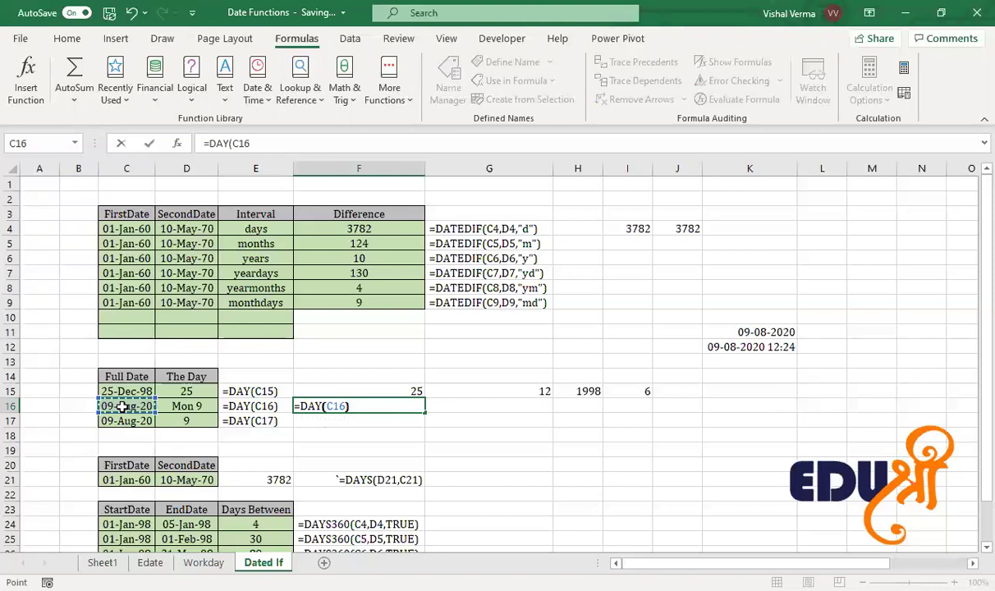
key(Return)
click(121, 406)
key(Up)
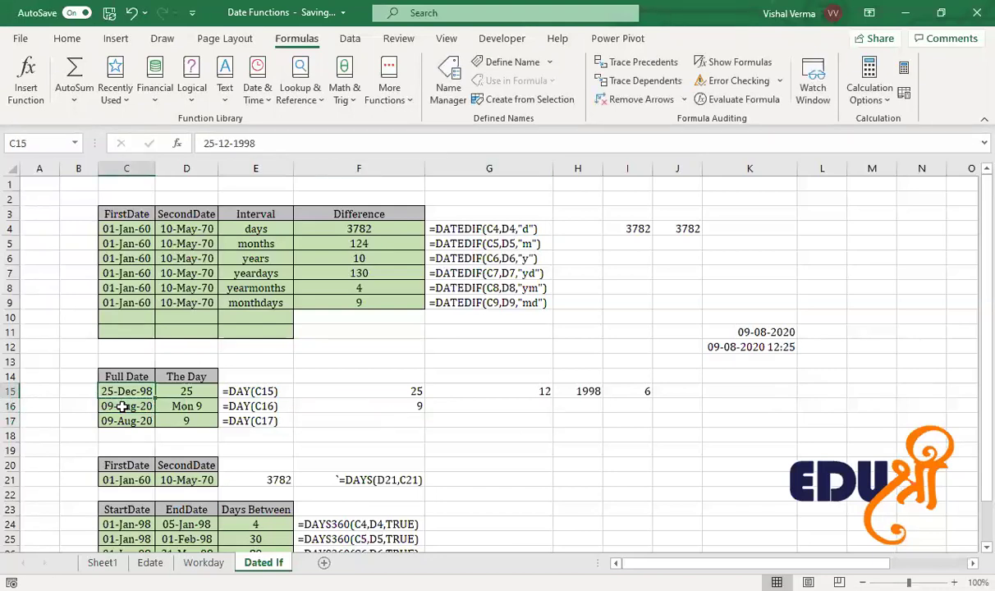
Step: Extract the month number from the date in C16 with =MONTH(C16) in cell G16
click(529, 408)
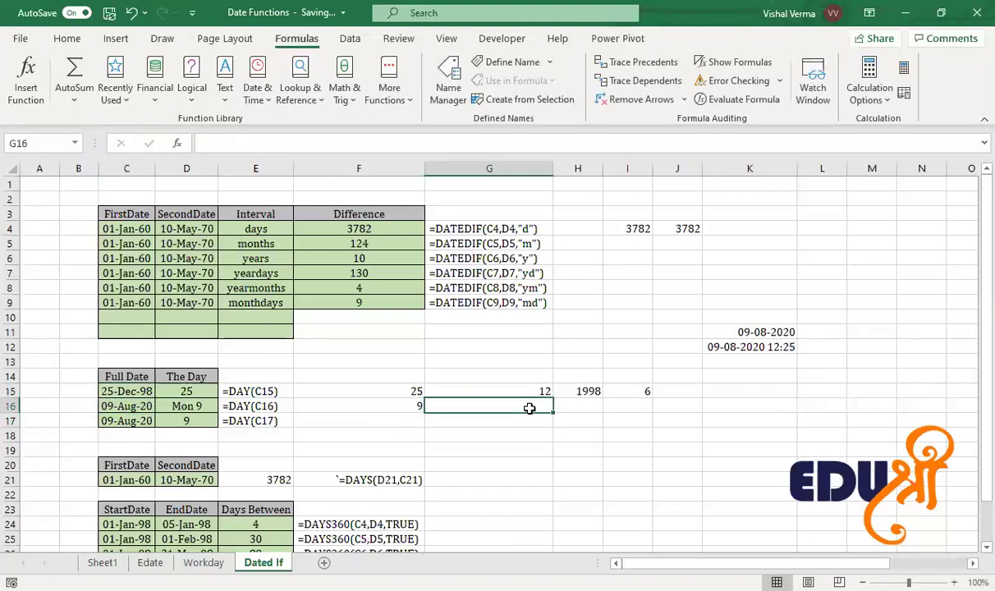
text(=)
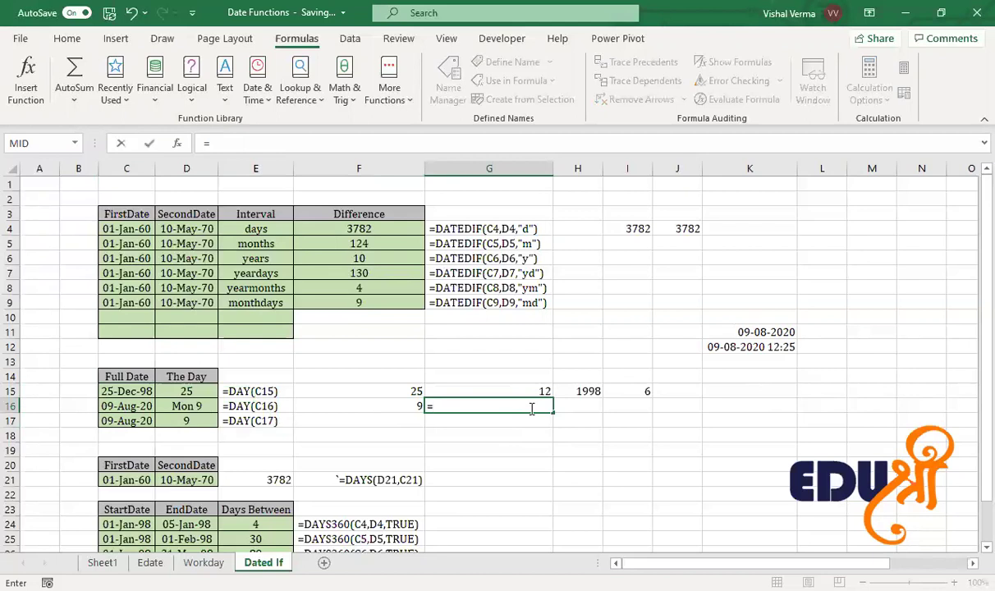
text(MONTH()
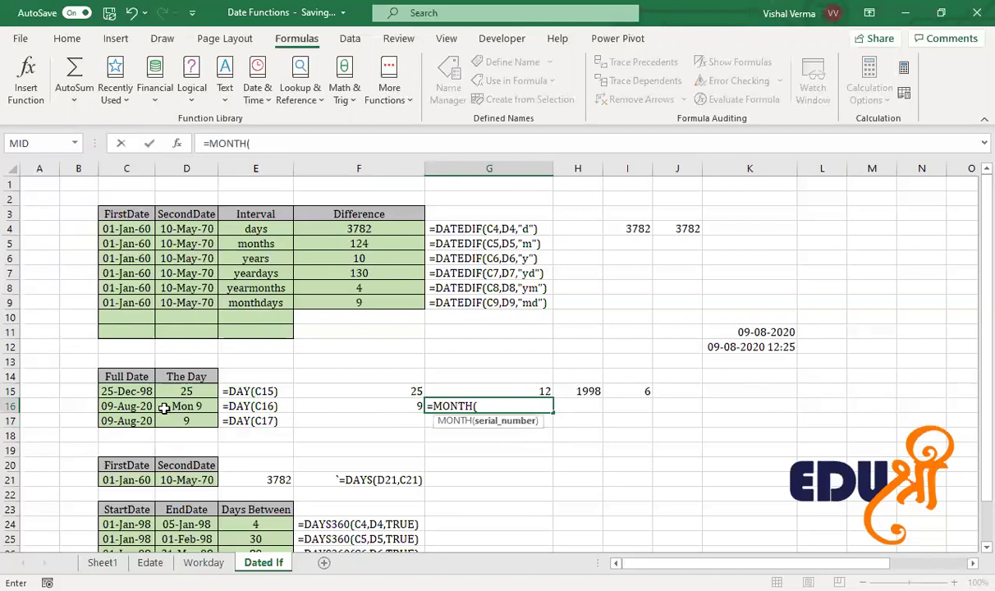
click(146, 406)
text())
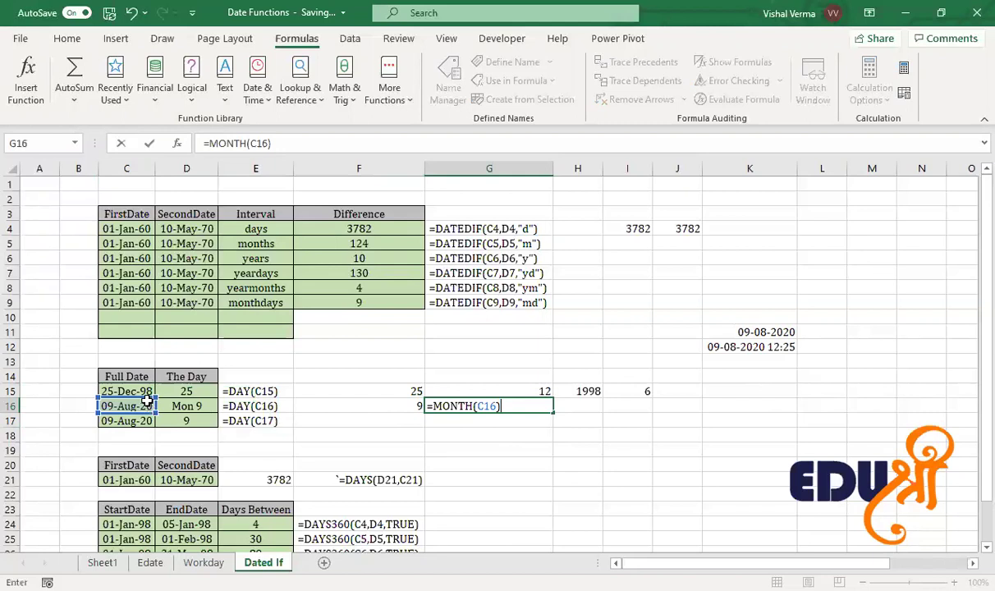
key(Return)
Step: Extract the year from the date in C16 with =YEAR(C16) in cell H16
click(578, 408)
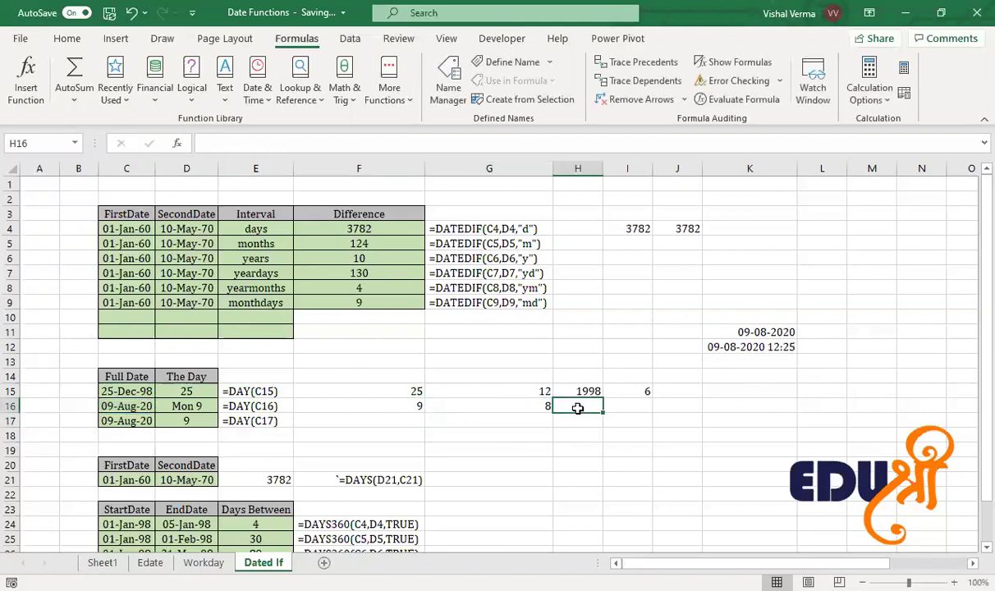
text(=)
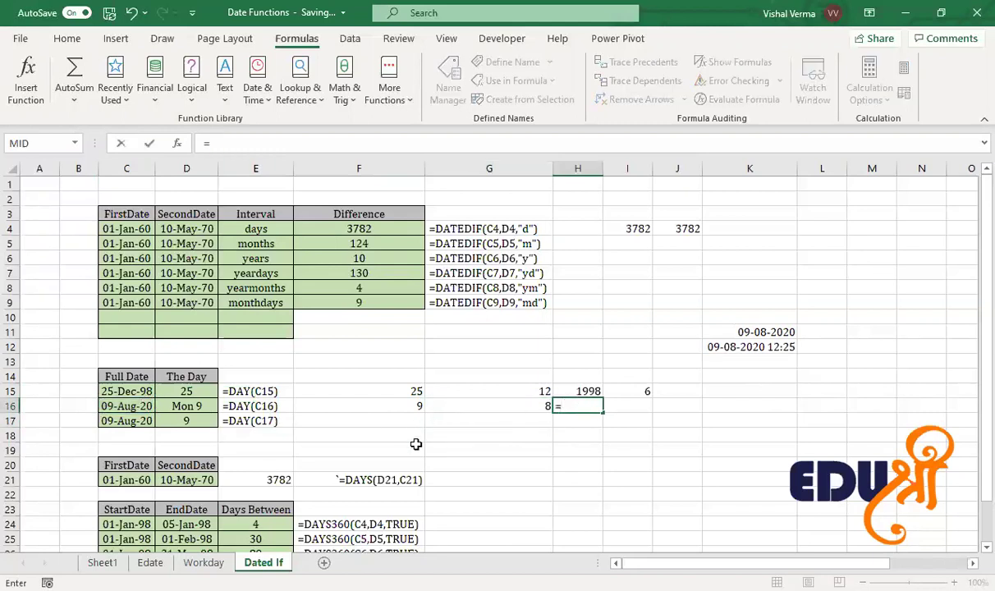
text(ye)
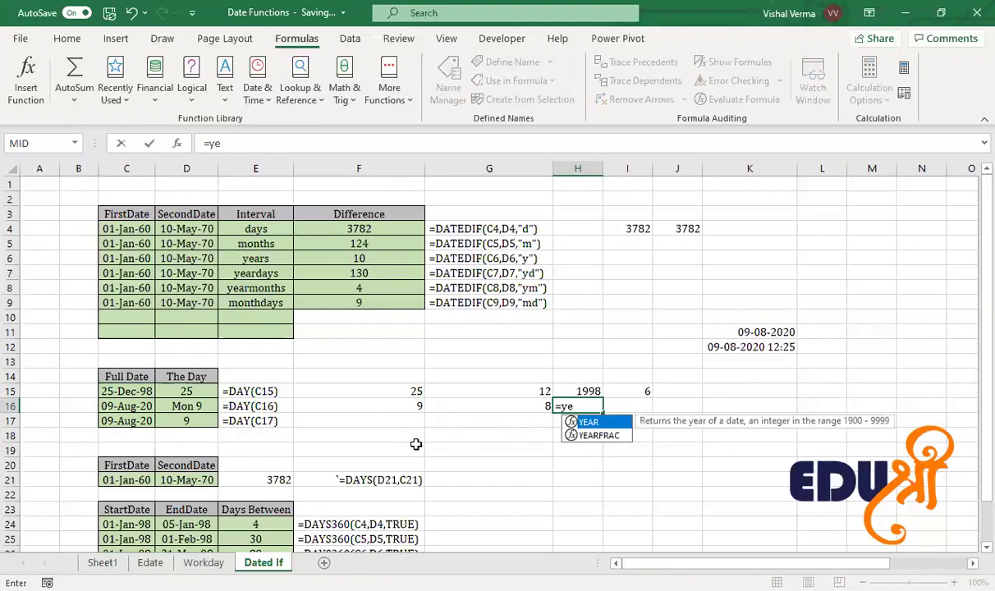
key(Tab)
click(133, 405)
text())
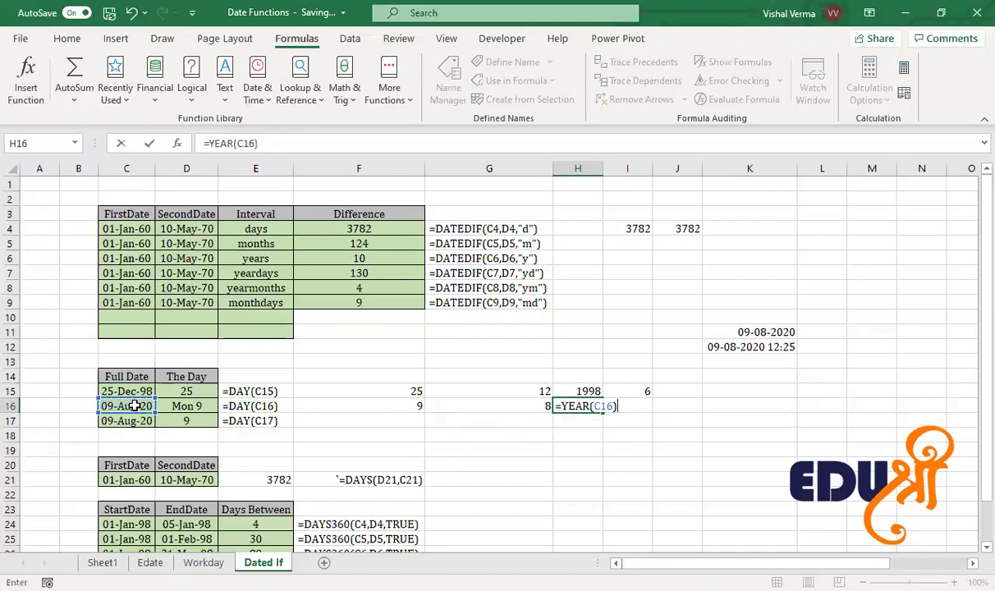
key(Return)
Step: Calculate the weekday number of the date in C16 with =WEEKDAY(C16,1) in cell I16, counting from Sunday as 1
key(Up)
key(Right)
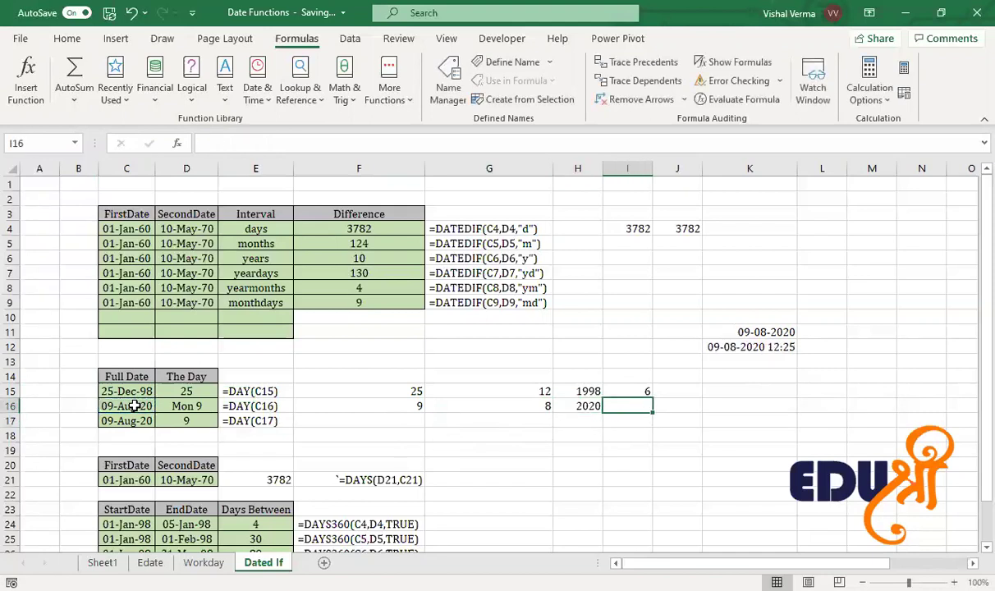
key(Up)
key(Down)
text(=)
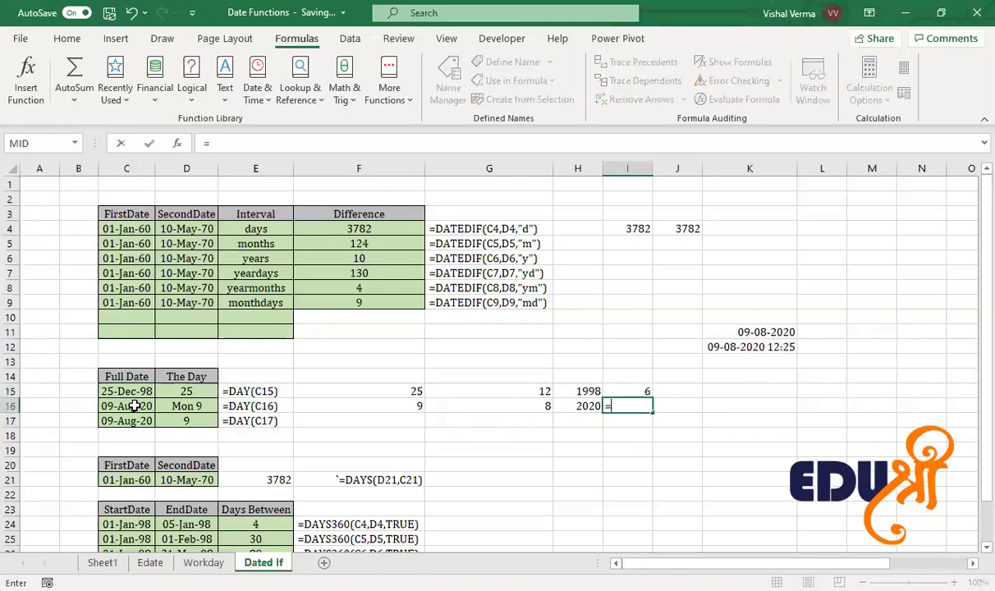
text(wee)
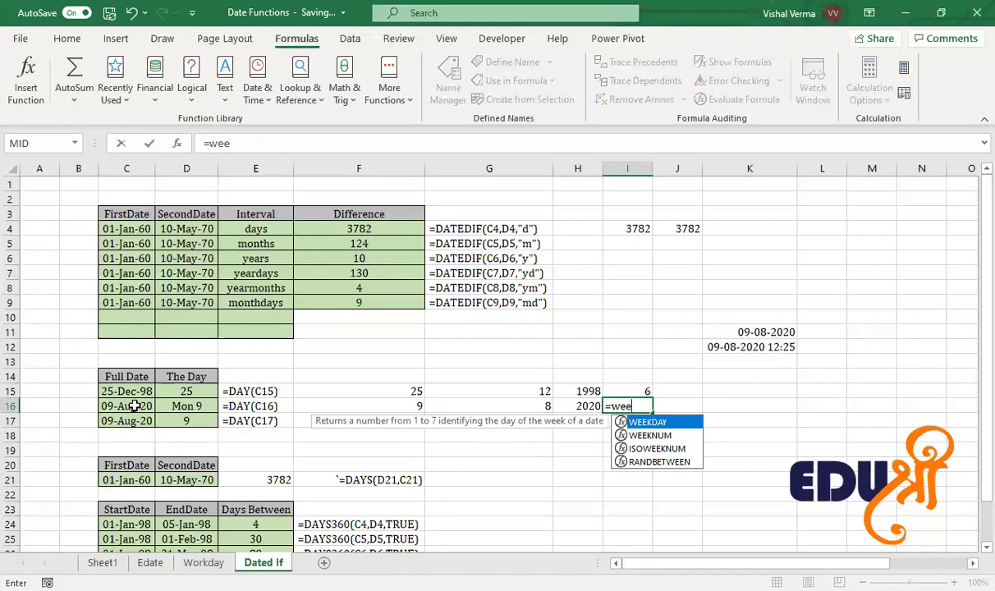
key(Tab)
click(133, 408)
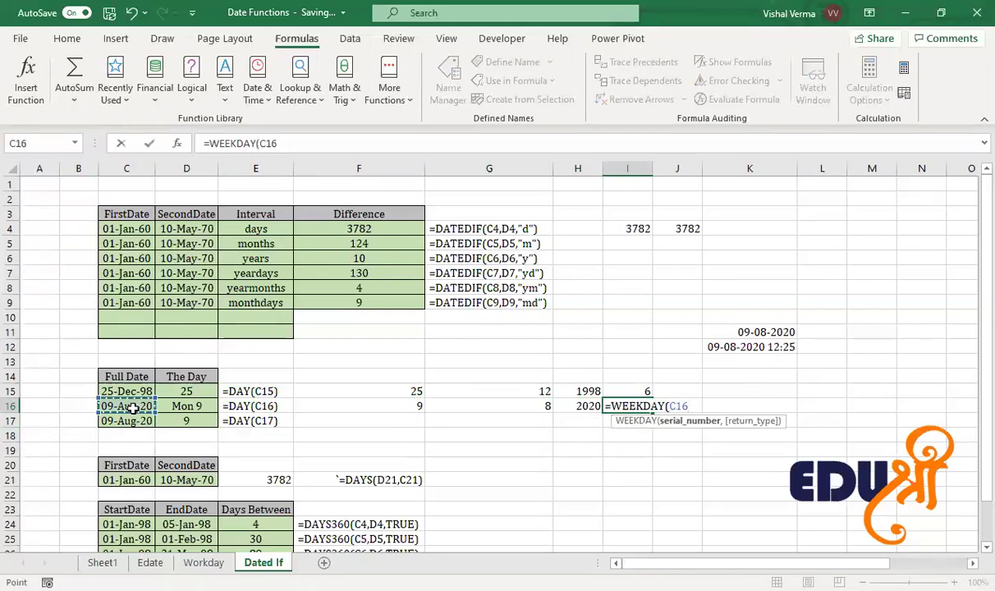
text(,)
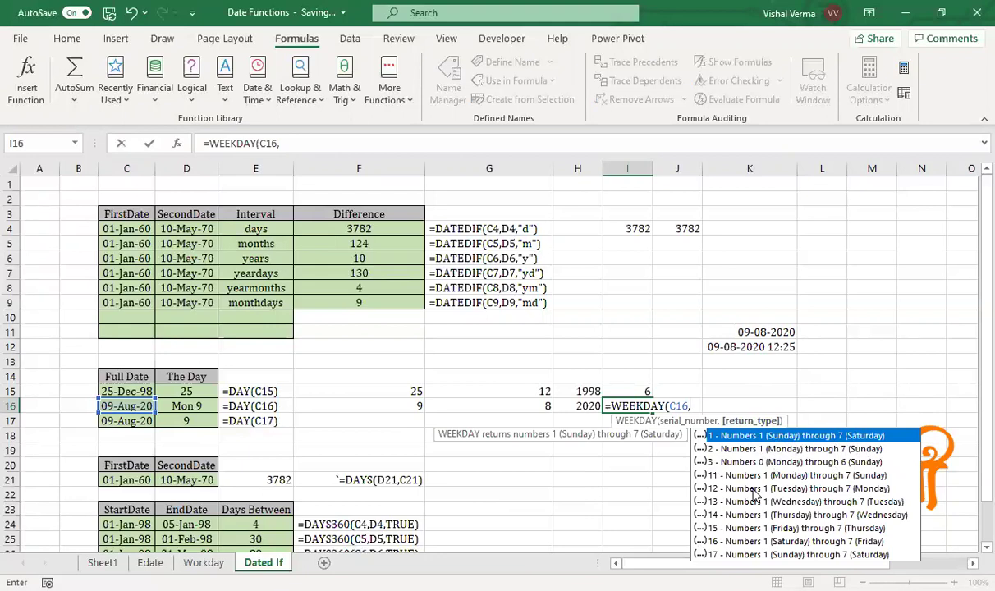
text(1)
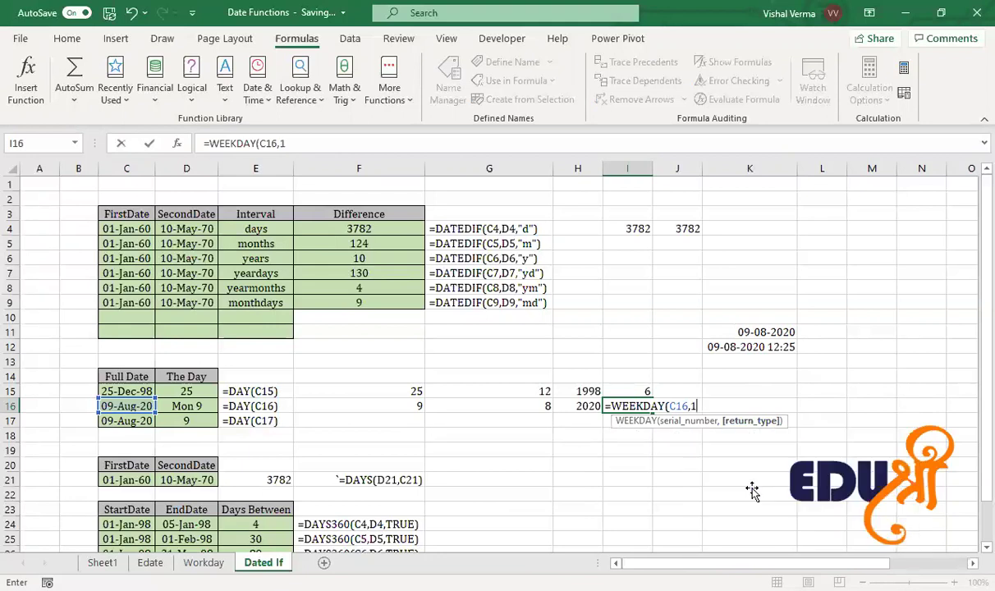
key(BackSpace)
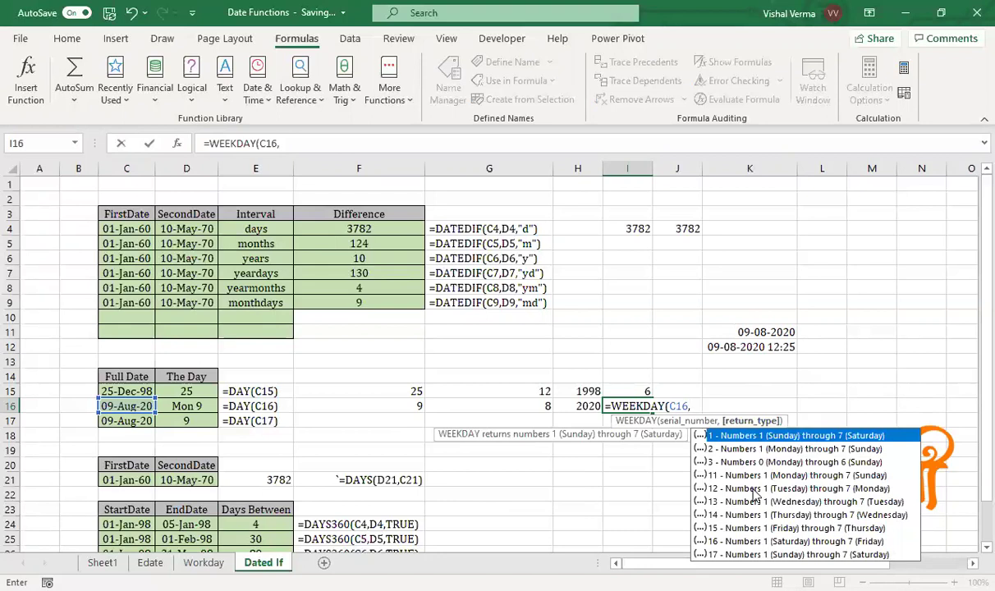
text(1))
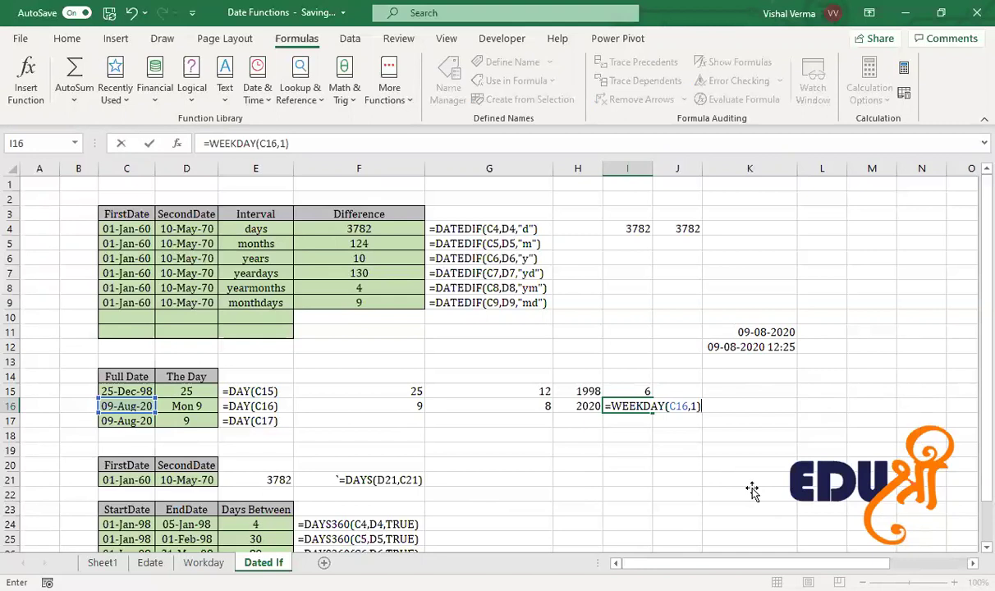
key(Return)
click(640, 402)
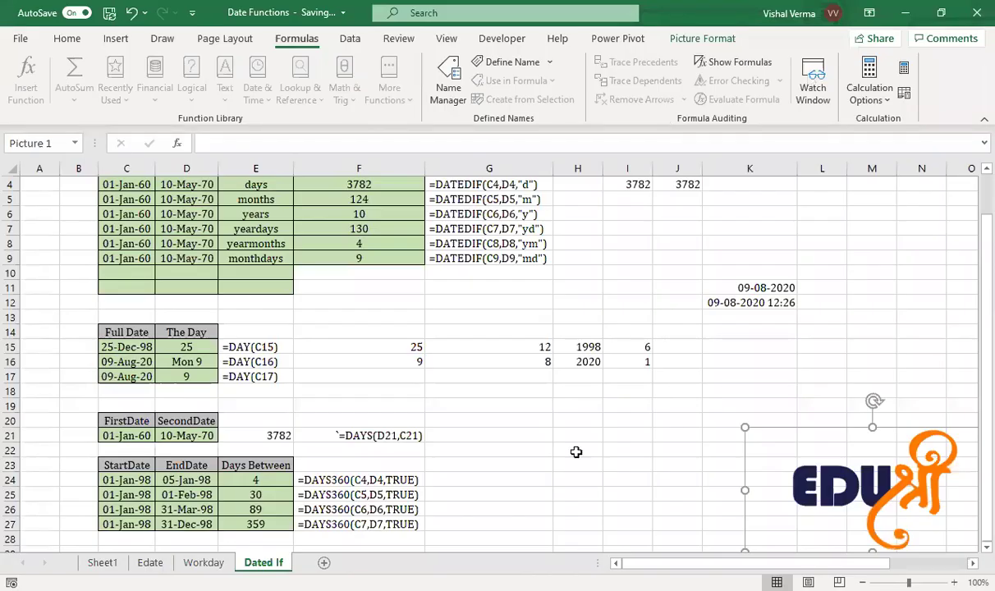
Step: Calculate the days between the dates in row 21 with =DAYS(D21,C21) in cell G21
click(386, 347)
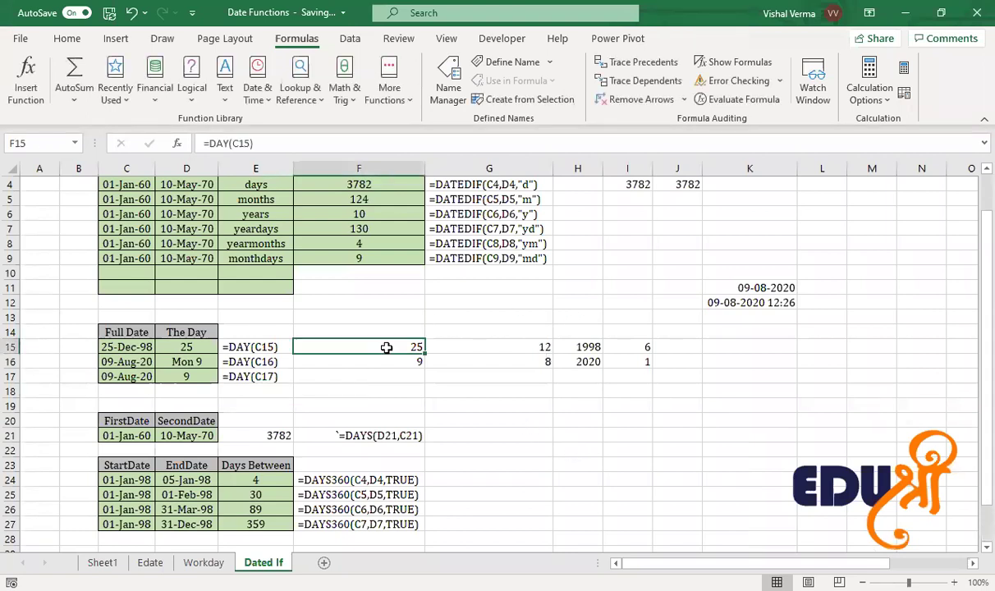
click(369, 436)
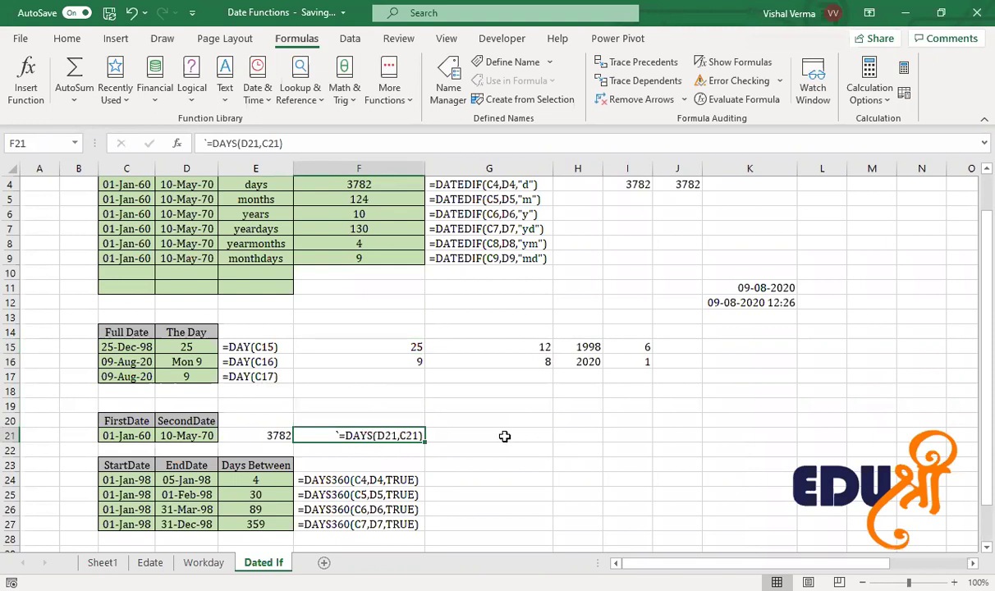
click(477, 446)
click(484, 435)
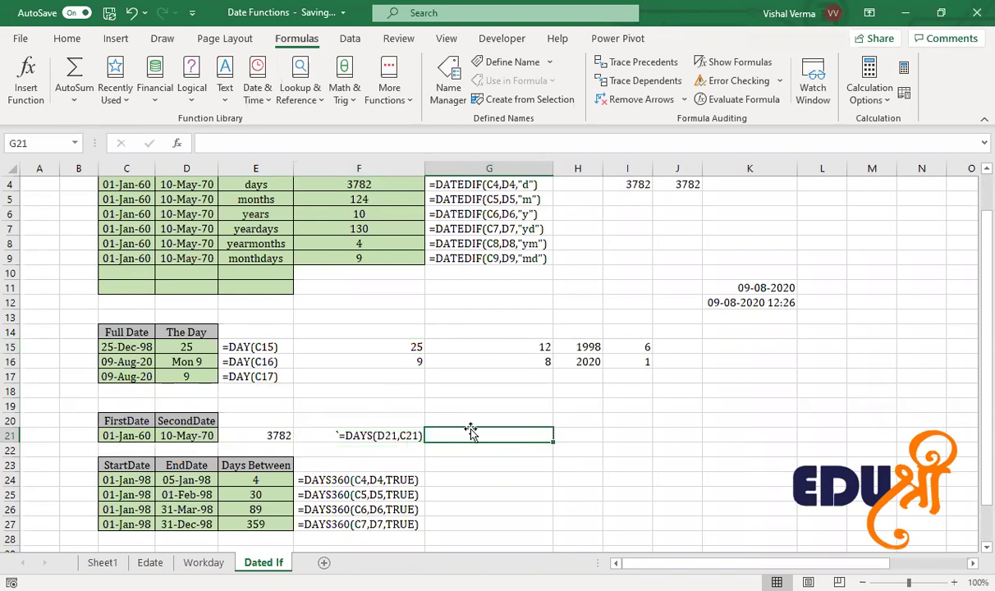
text(=)
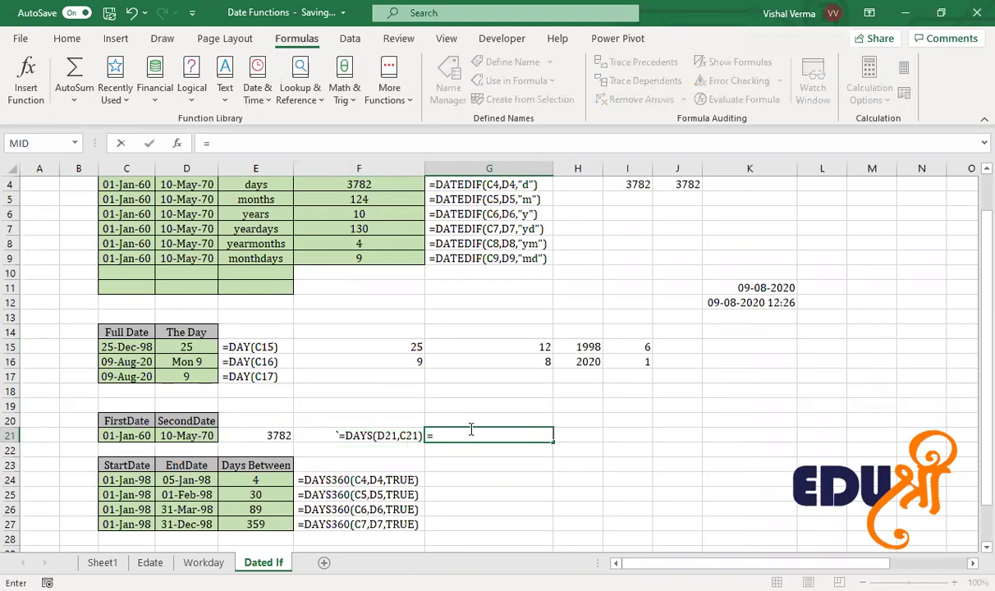
text(day)
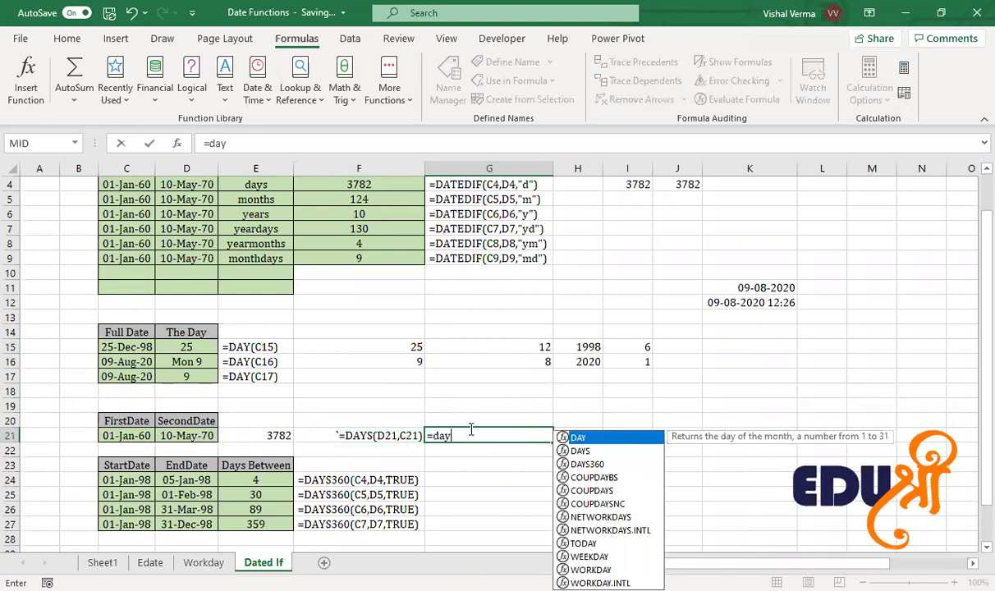
key(Down)
key(Tab)
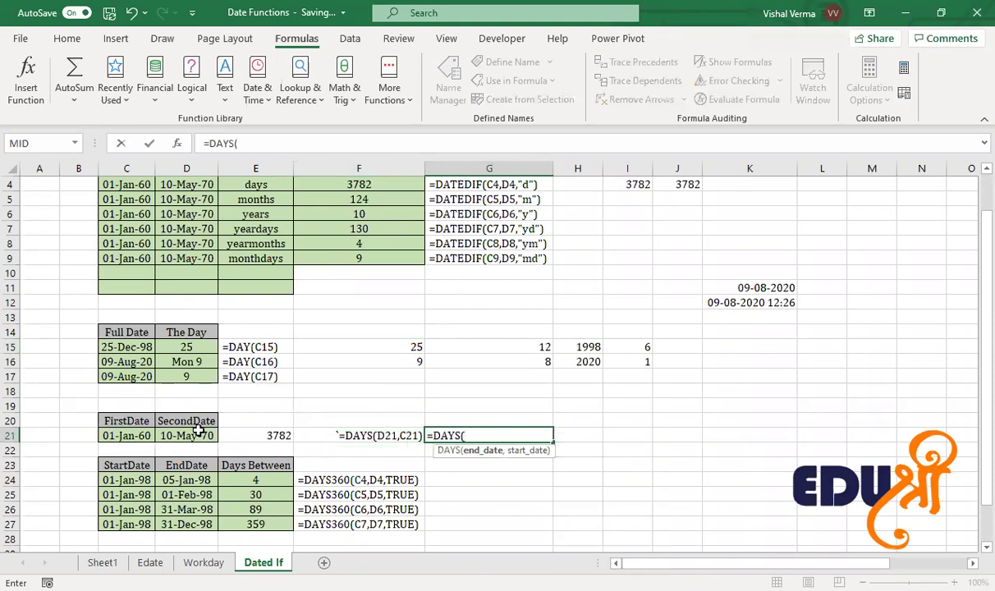
click(195, 436)
text(,)
click(132, 433)
text())
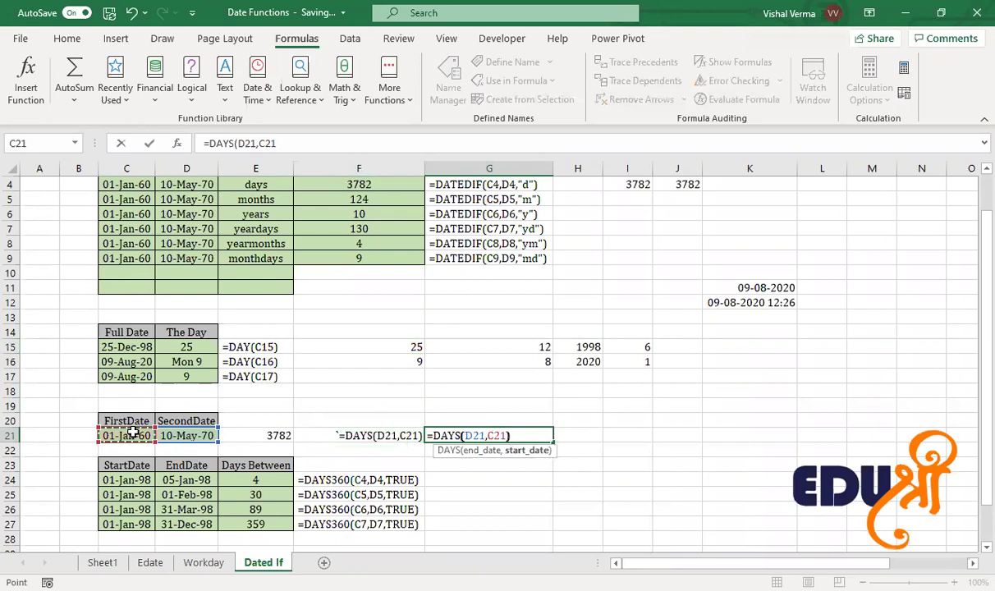
key(Return)
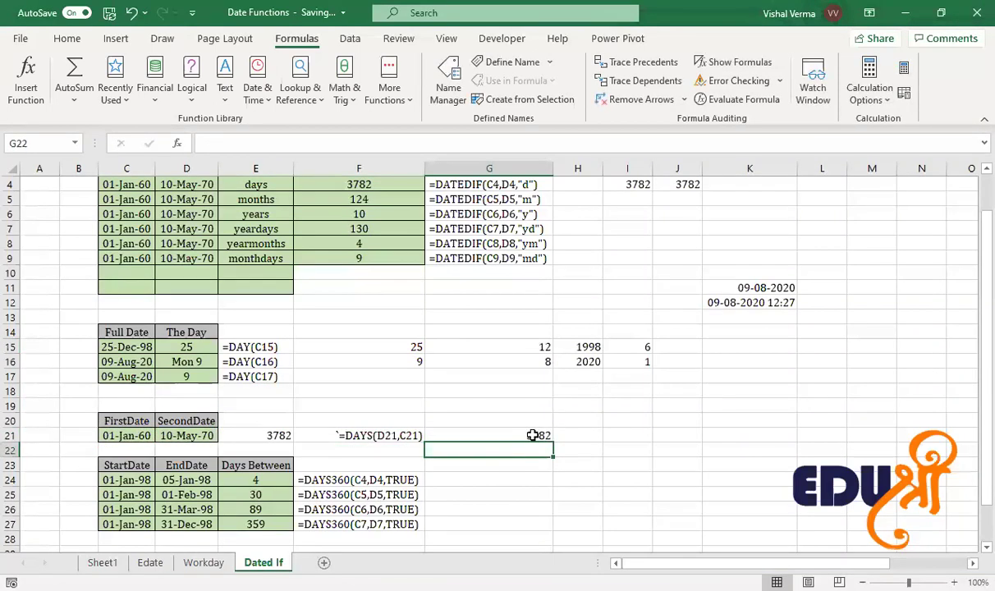
key(Up)
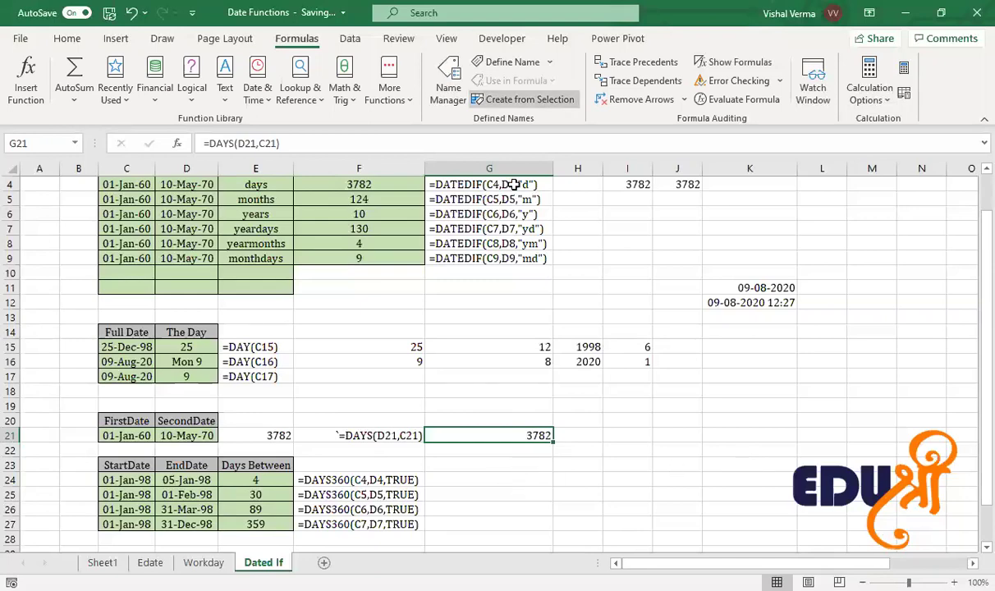
Step: Calculate the 360-day-year difference between C24 and D24 in cell G24 with DAYS360, using TRUE for the European method
key(Down)
key(Down)
key(Down)
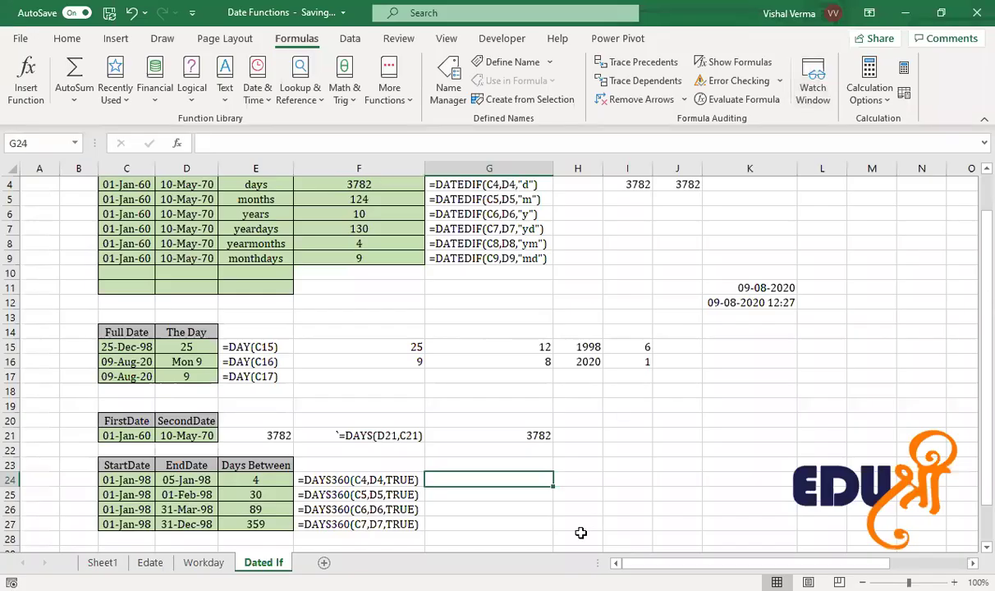
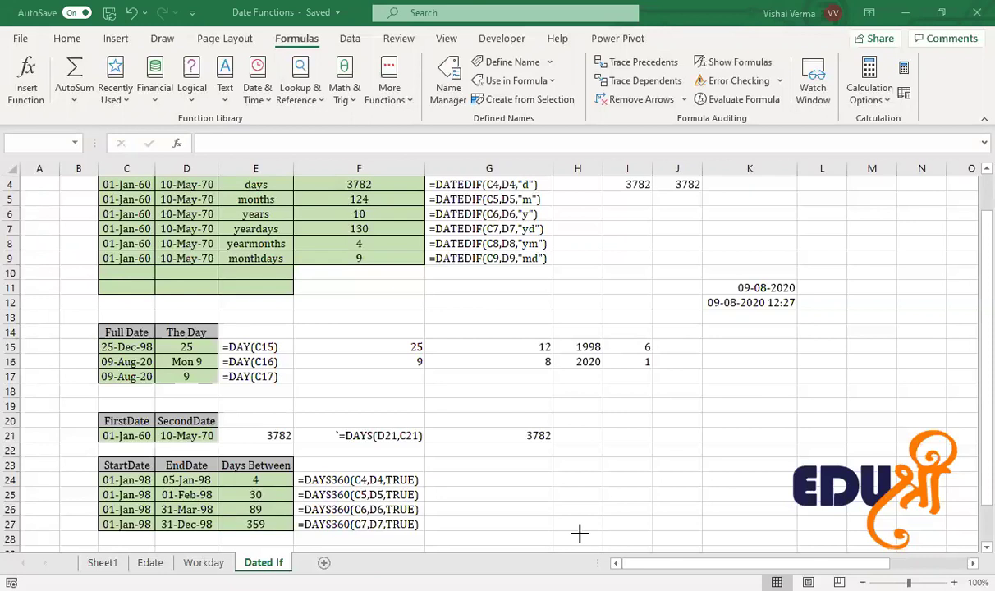
click(489, 480)
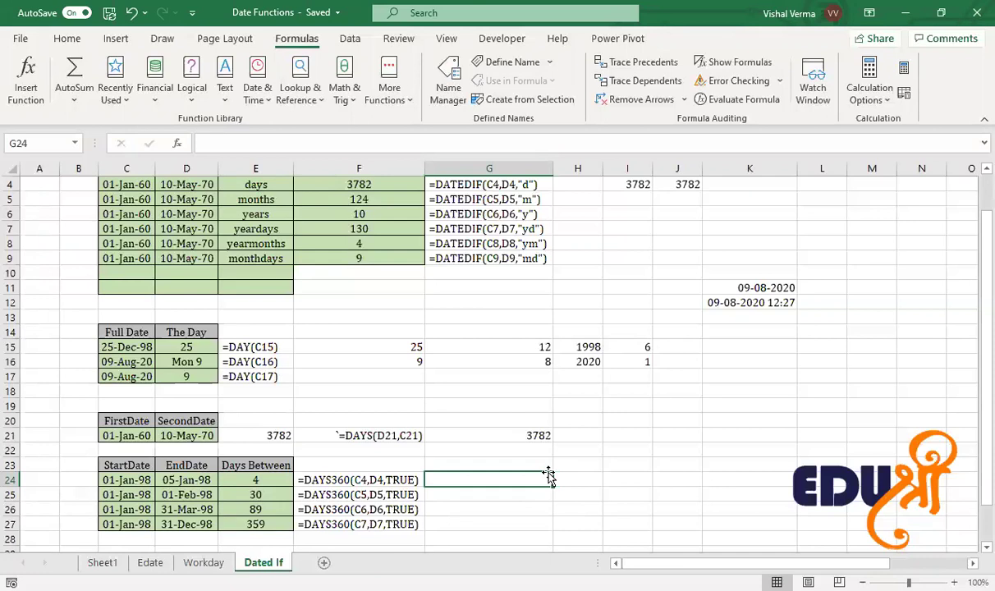
text(=)
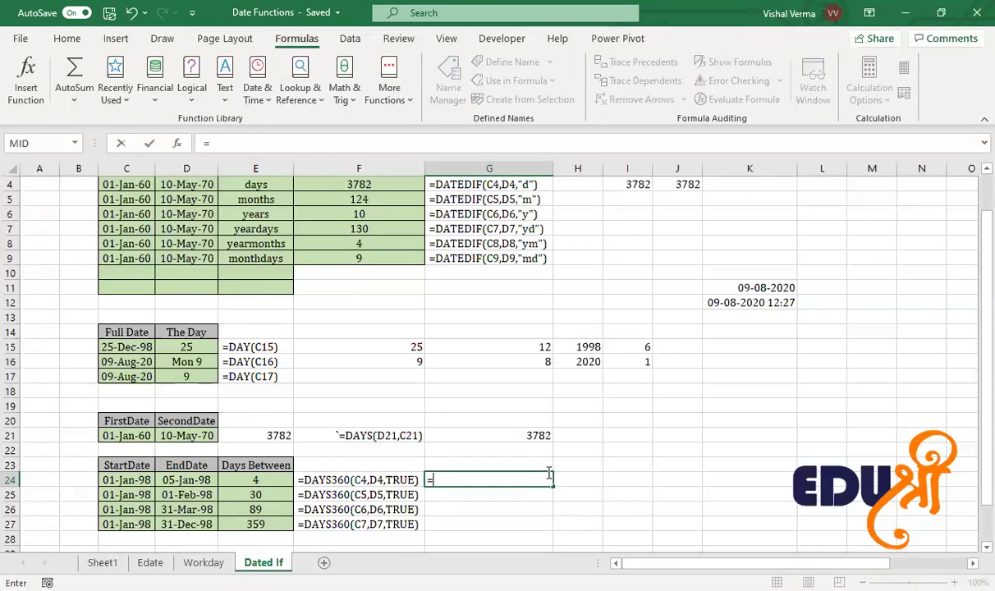
text(day)
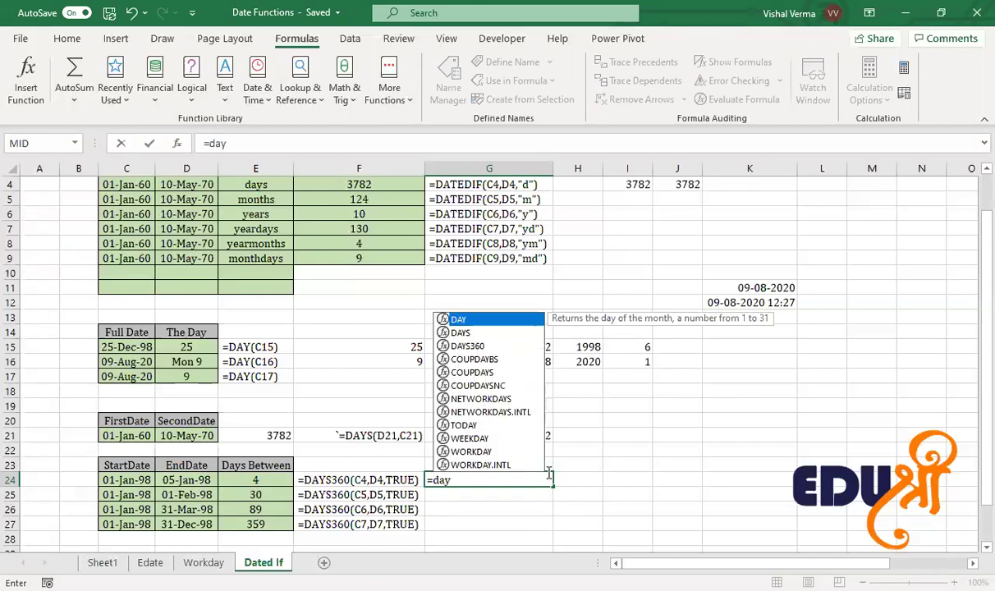
key(Down)
key(Down)
key(Tab)
click(141, 480)
text(,)
click(181, 481)
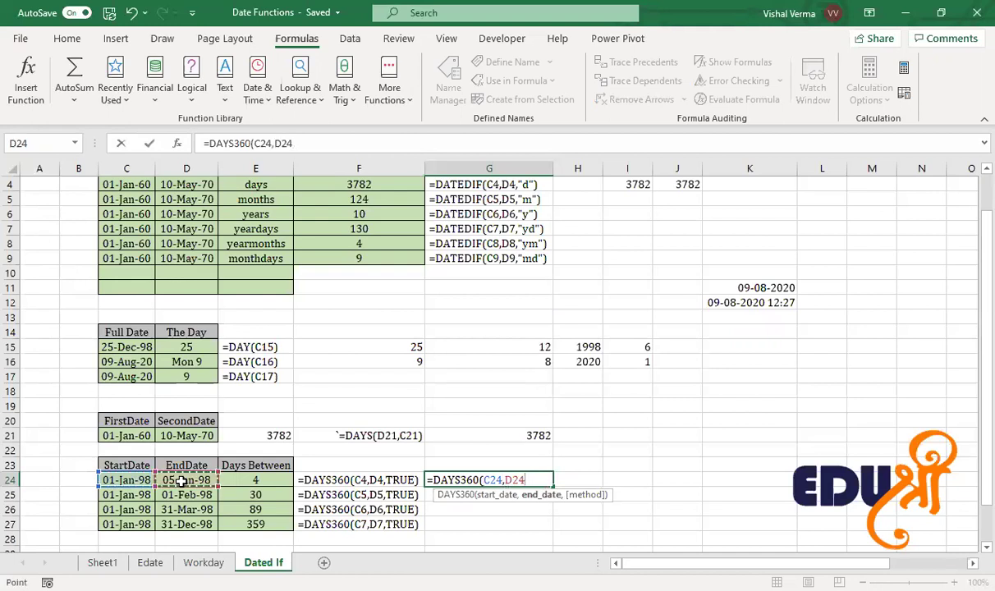
text(,)
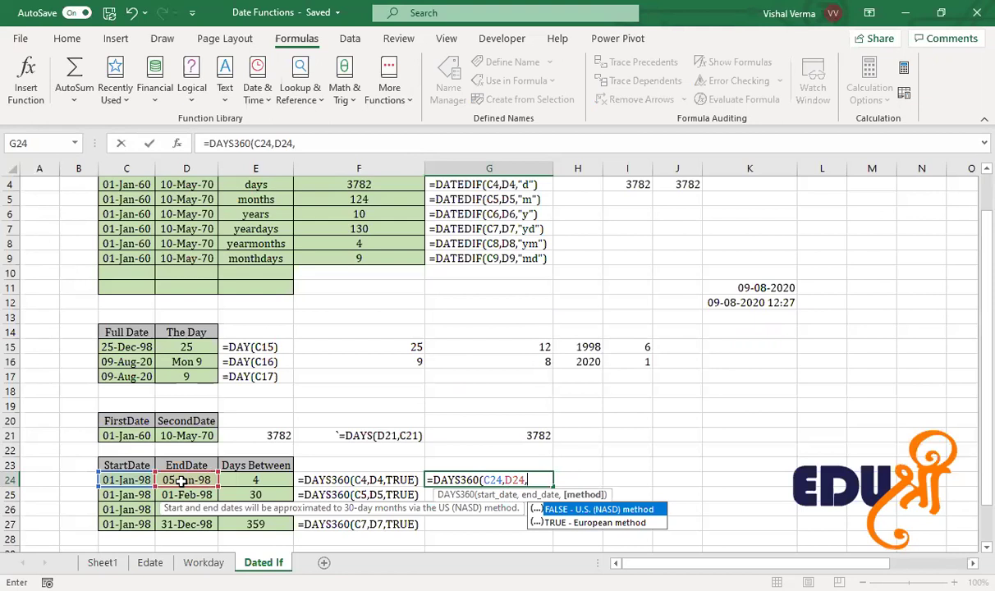
key(Down)
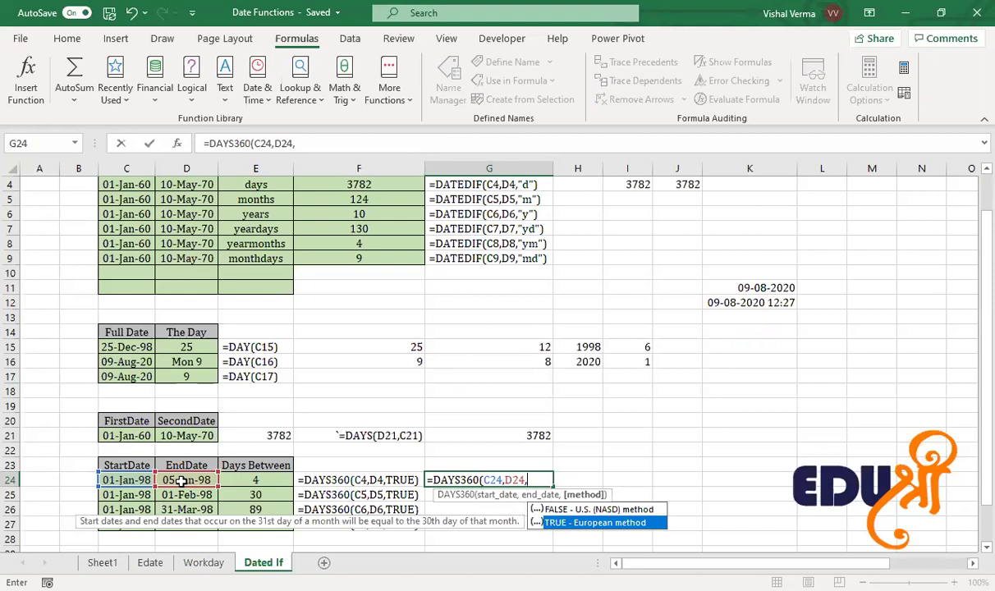
key(Tab)
key(Return)
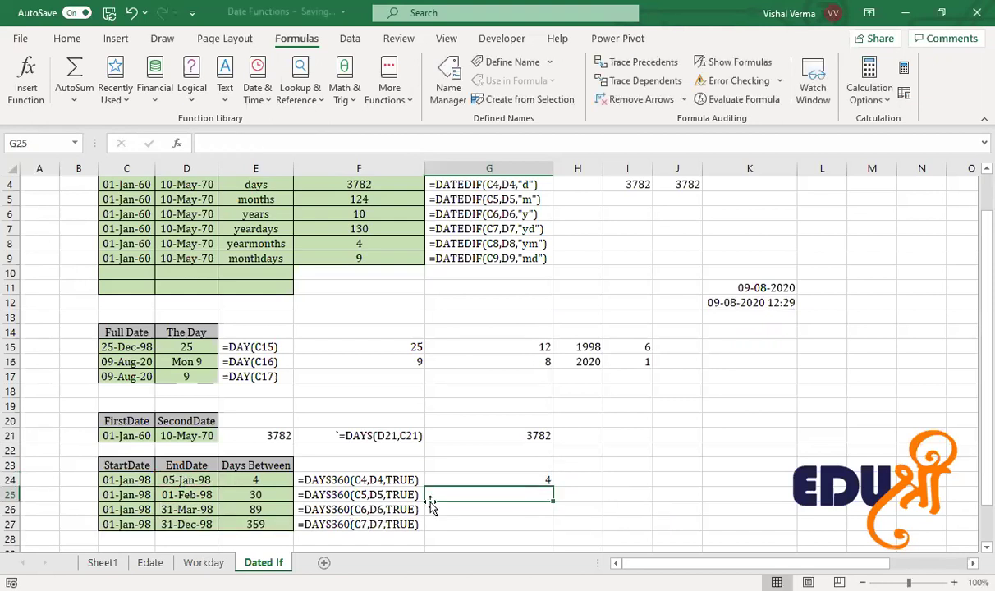
Step: Enter =DAYS360(C24,D24,FALSE) in cell H24 to calculate the same difference by the U.S. (NASD) method
click(573, 478)
text(=)
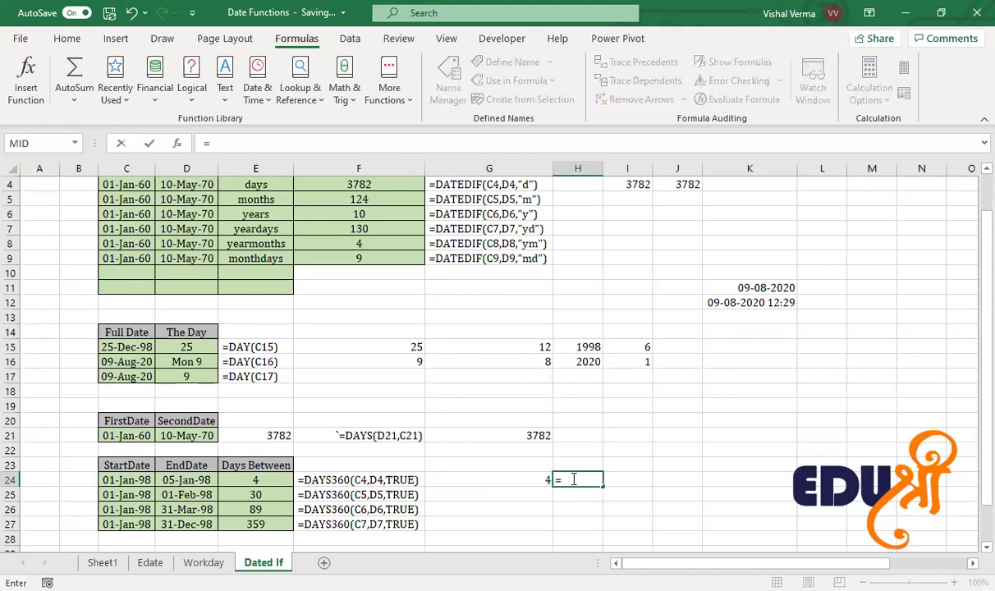
text(DAYS360()
click(142, 481)
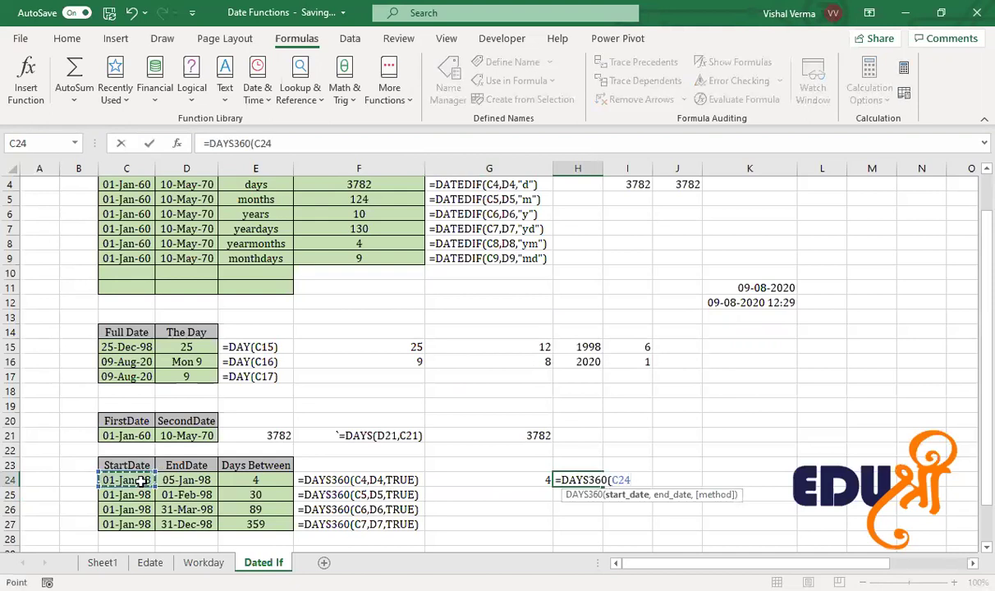
text(,)
click(187, 480)
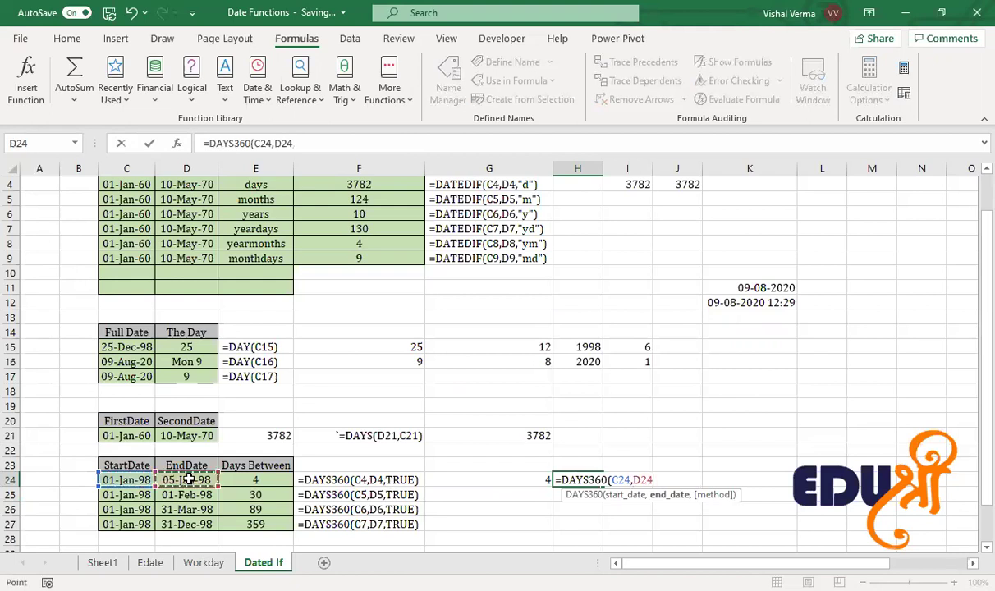
text(,)
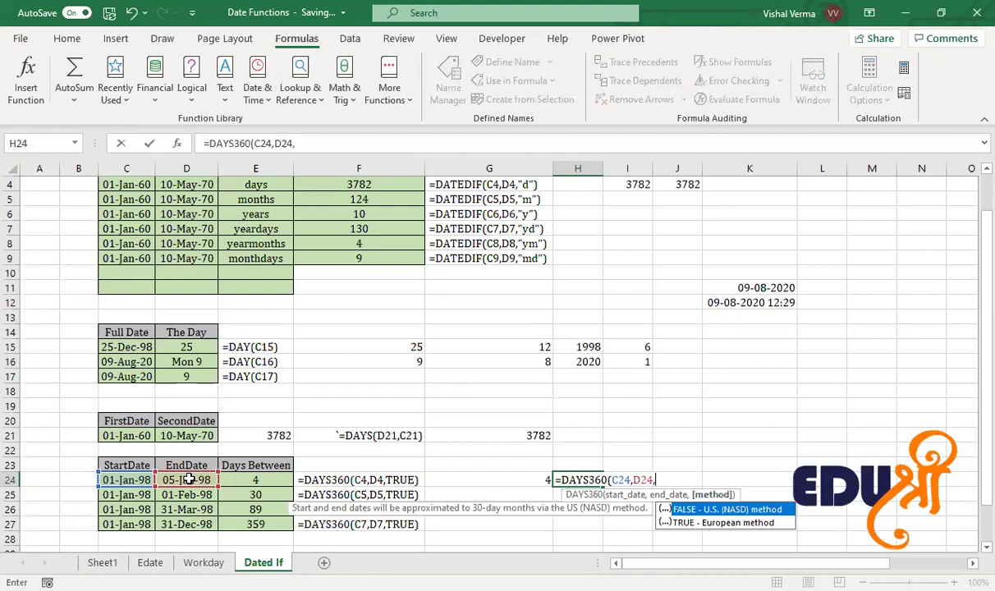
key(Tab)
text())
key(Return)
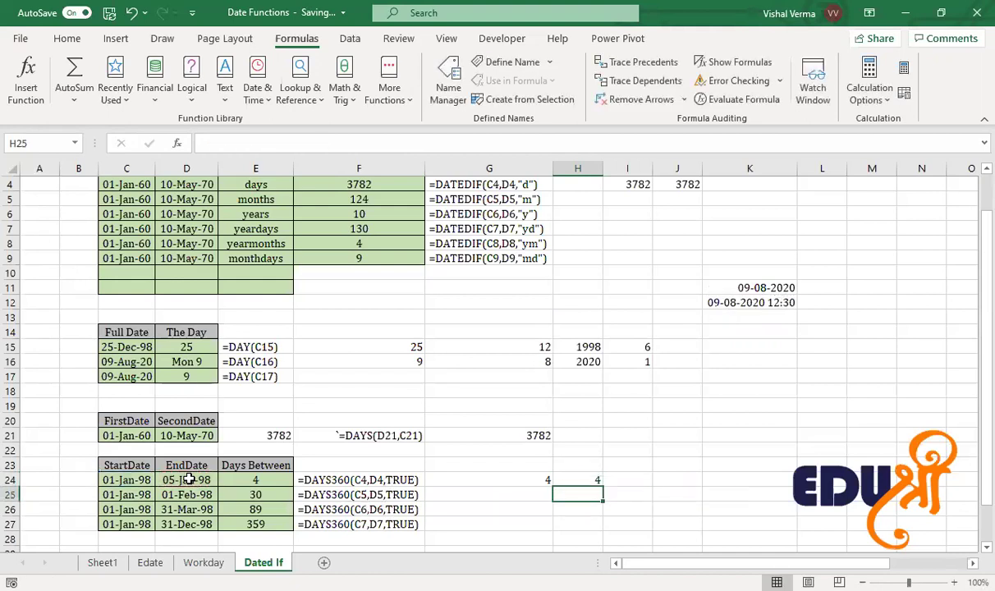
Step: Fill the two DAYS360 formulas in G24:H24 down through row 27
click(596, 479)
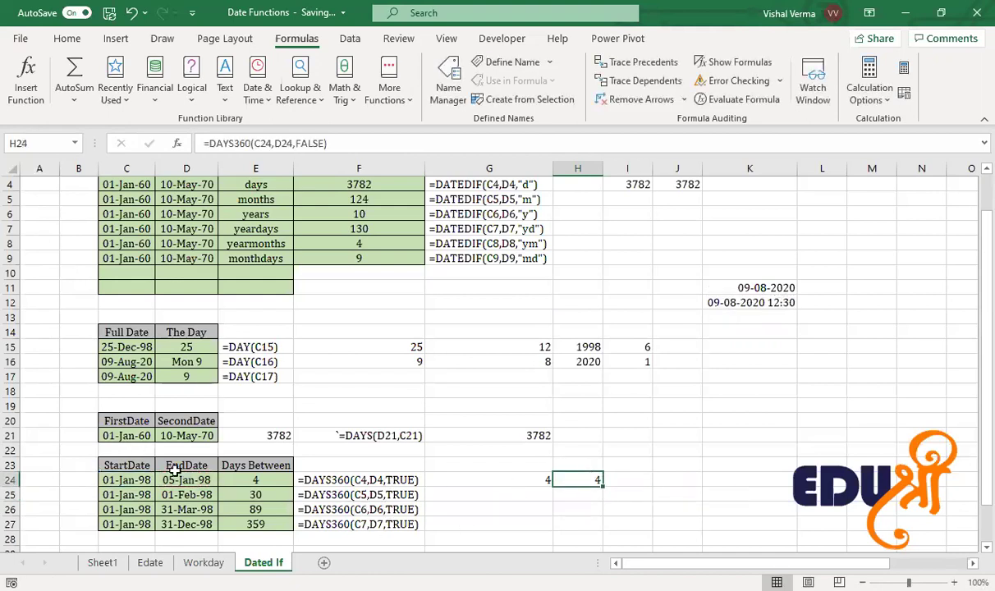
drag(525, 479, 599, 536)
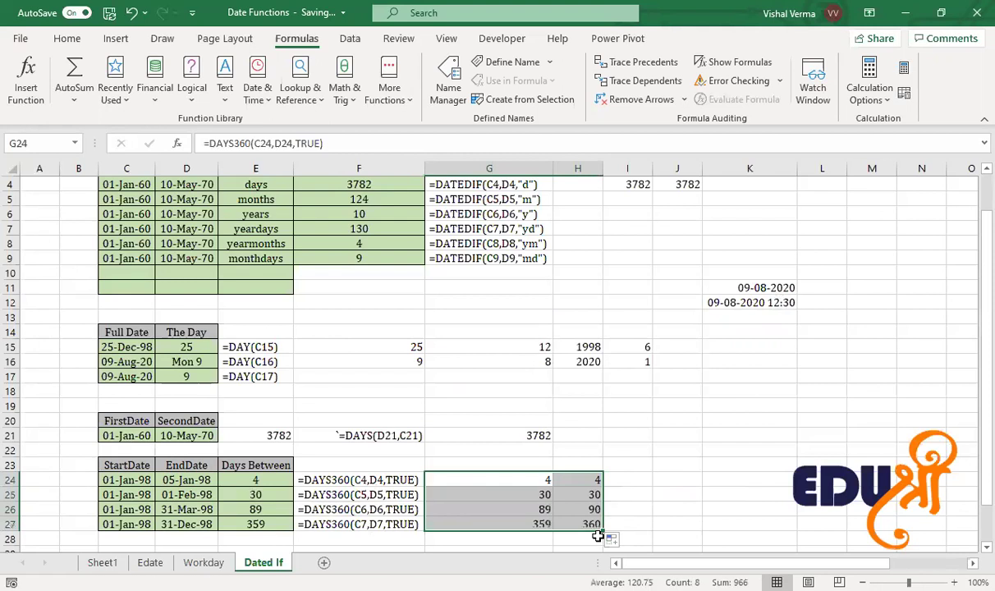
click(640, 509)
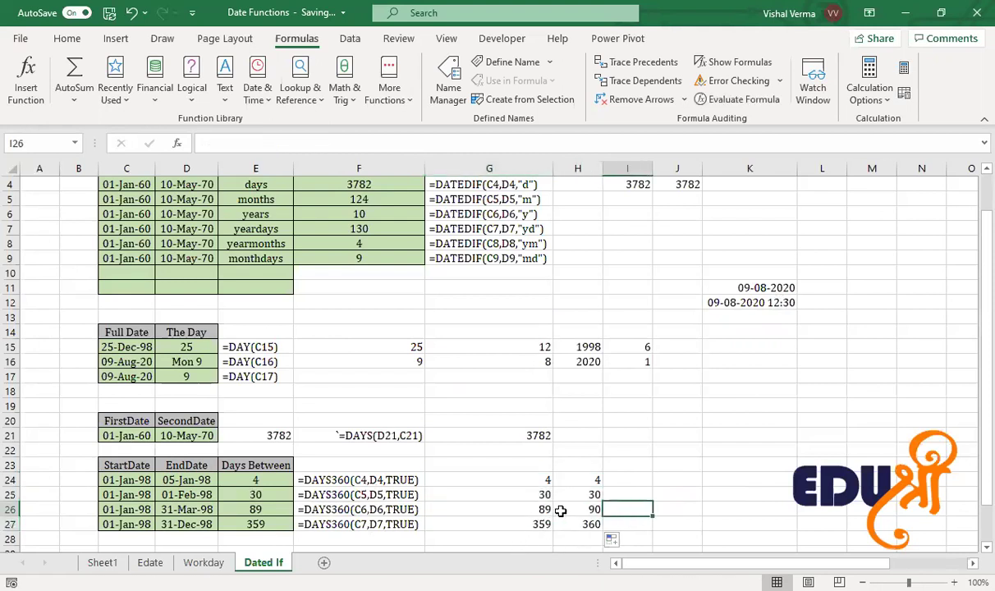
Step: Compare the European and U.S. method DAYS360 formulas and results in columns G and H, rows 25 to 27
click(528, 510)
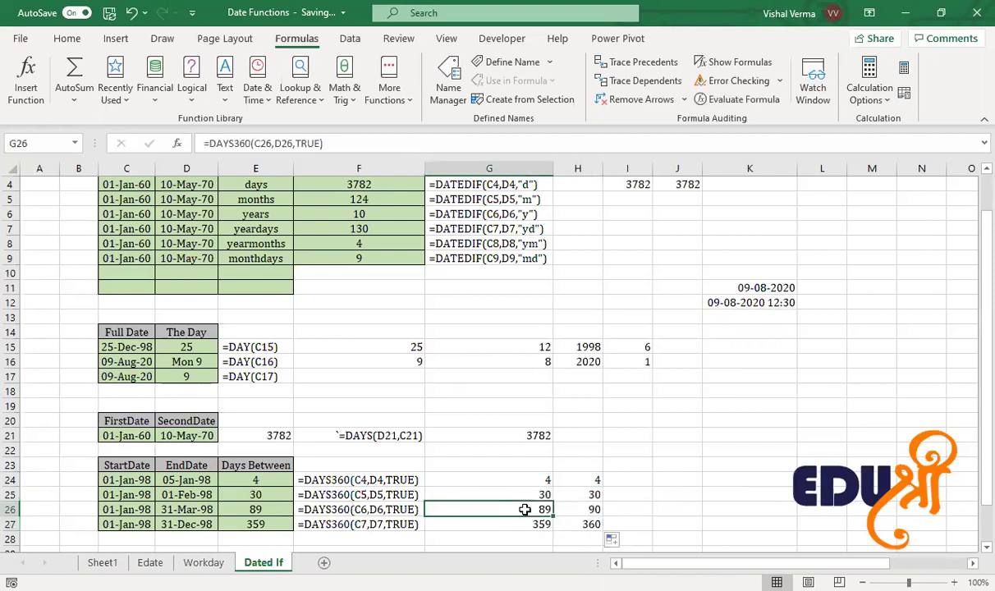
key(Right)
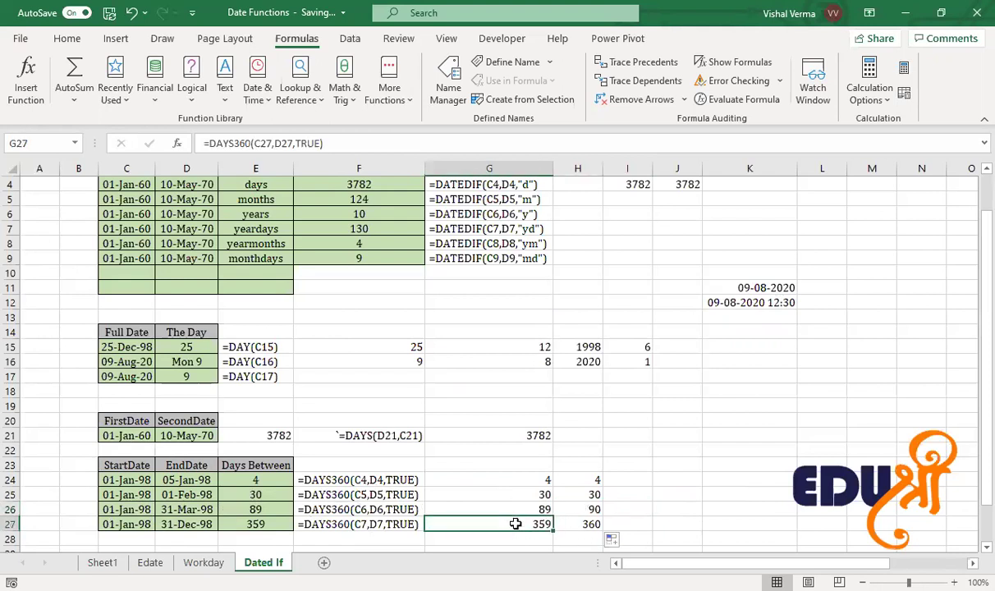
key(Right)
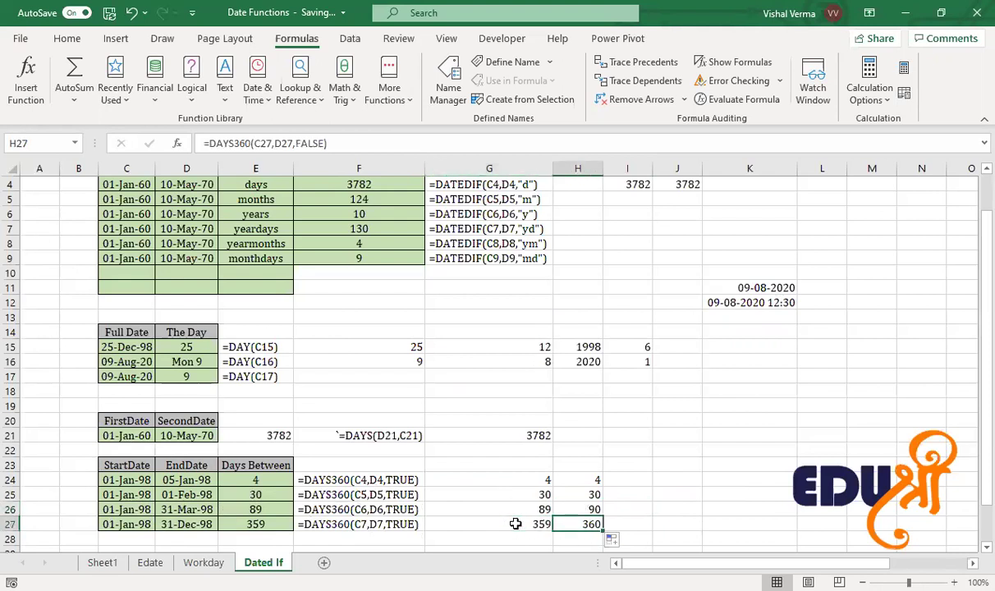
key(Up)
key(Up)
key(Left)
key(Left)
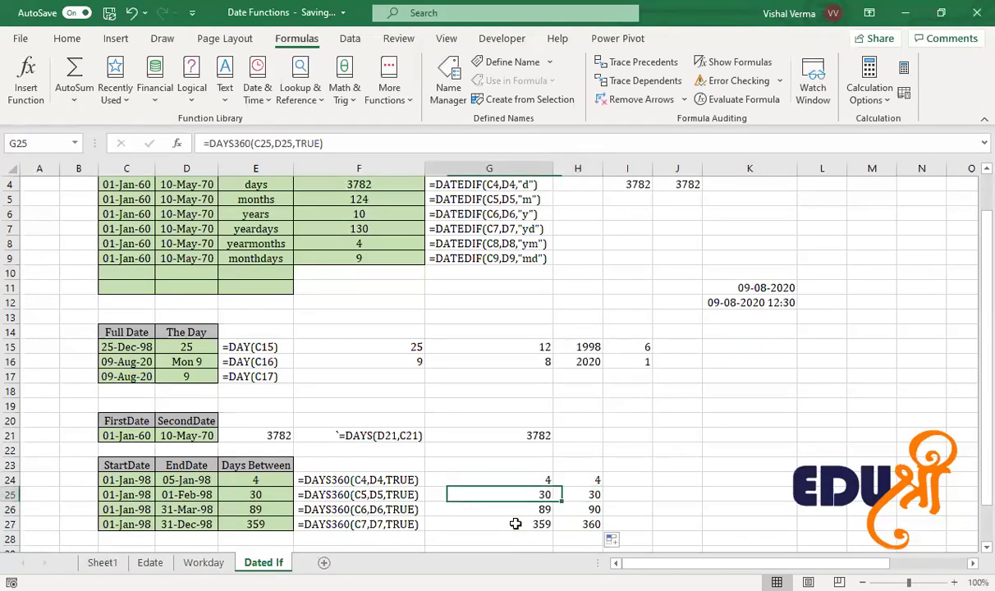
key(Right)
key(Right)
key(Down)
key(Left)
key(Left)
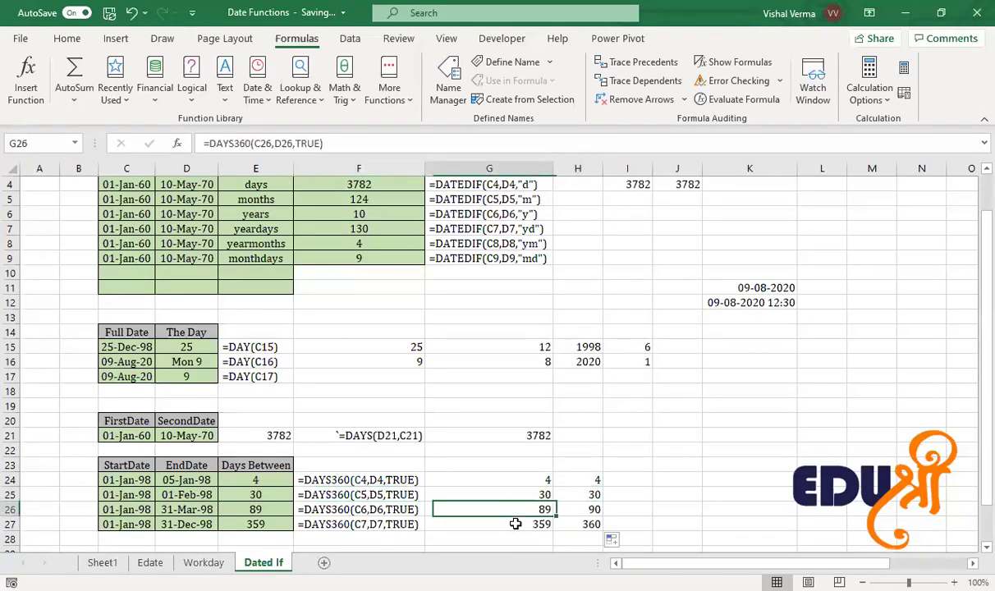
key(Right)
key(Right)
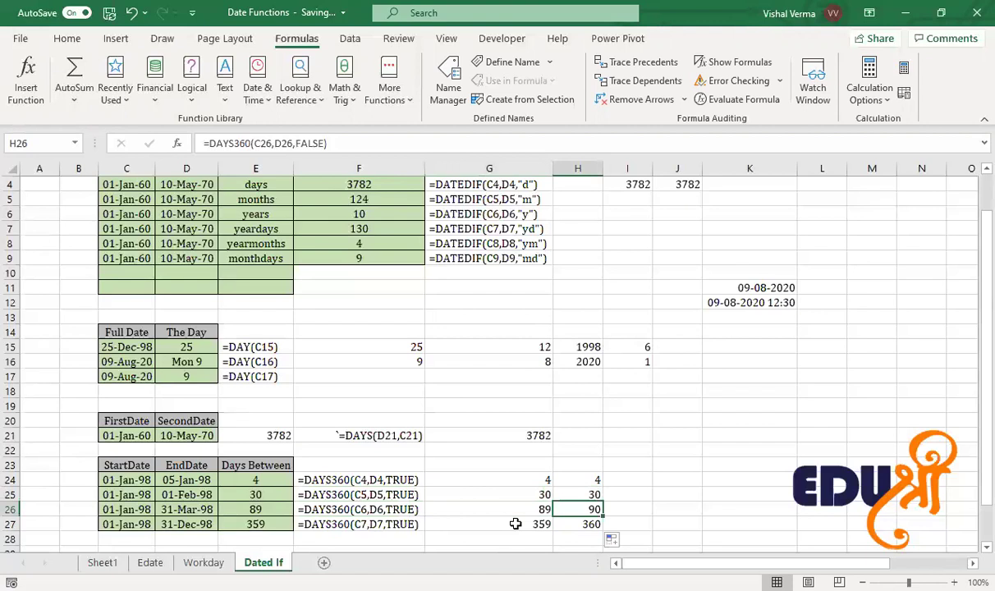
key(Left)
key(Down)
key(Right)
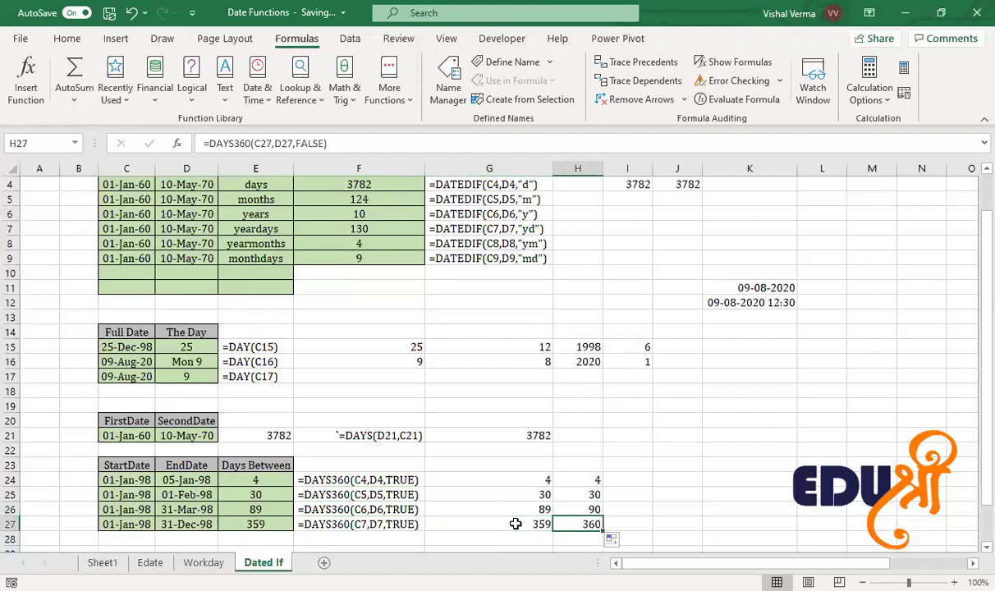